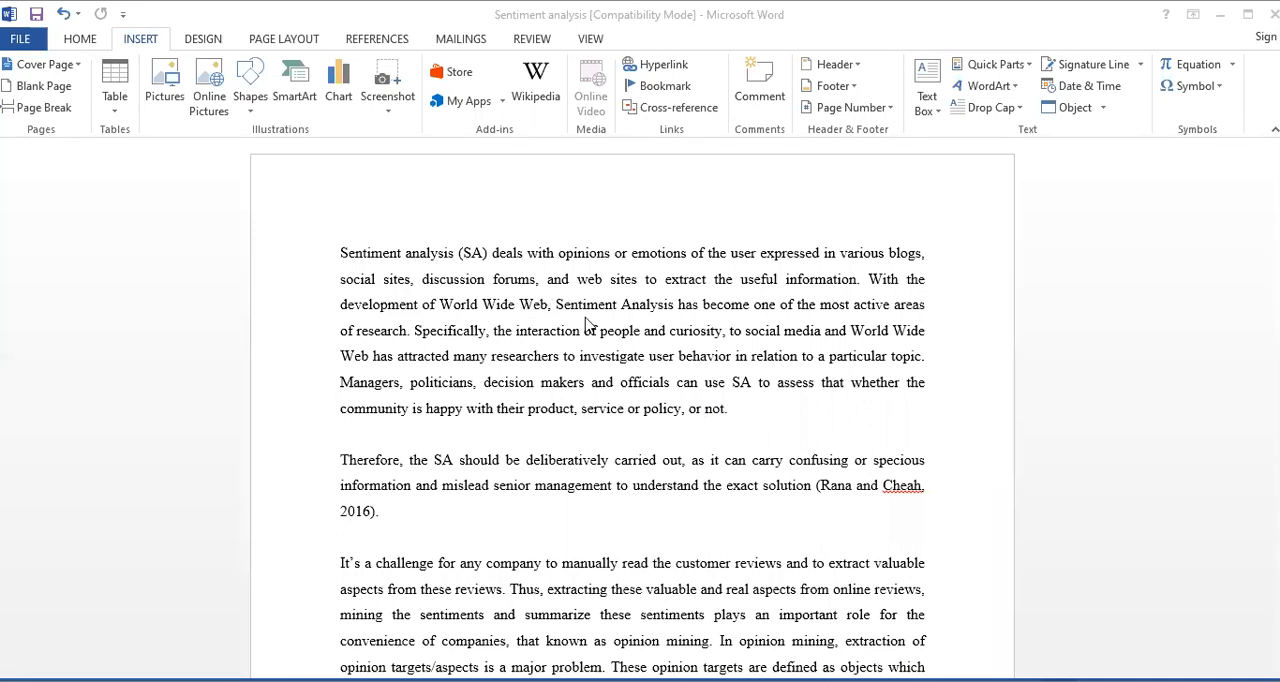
Look through the document's paragraphs, Roman-numbered lists and table
scroll(588, 330, down, 6)
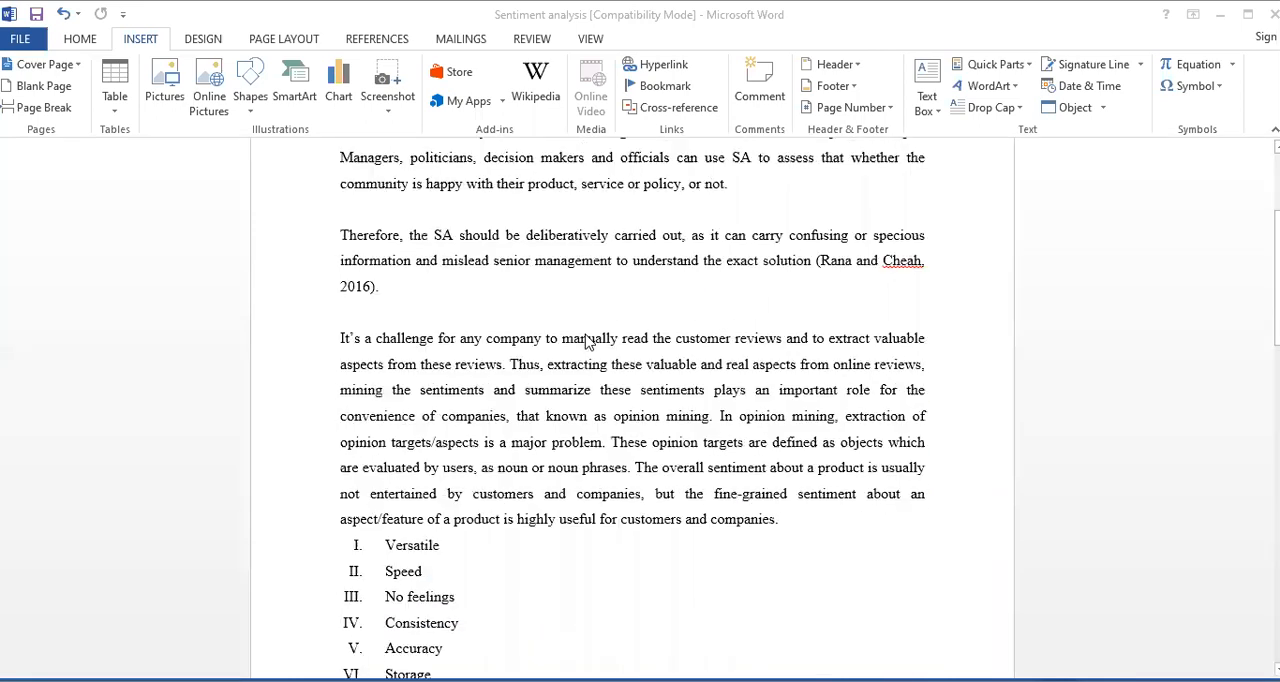
scroll(588, 340, down, 9)
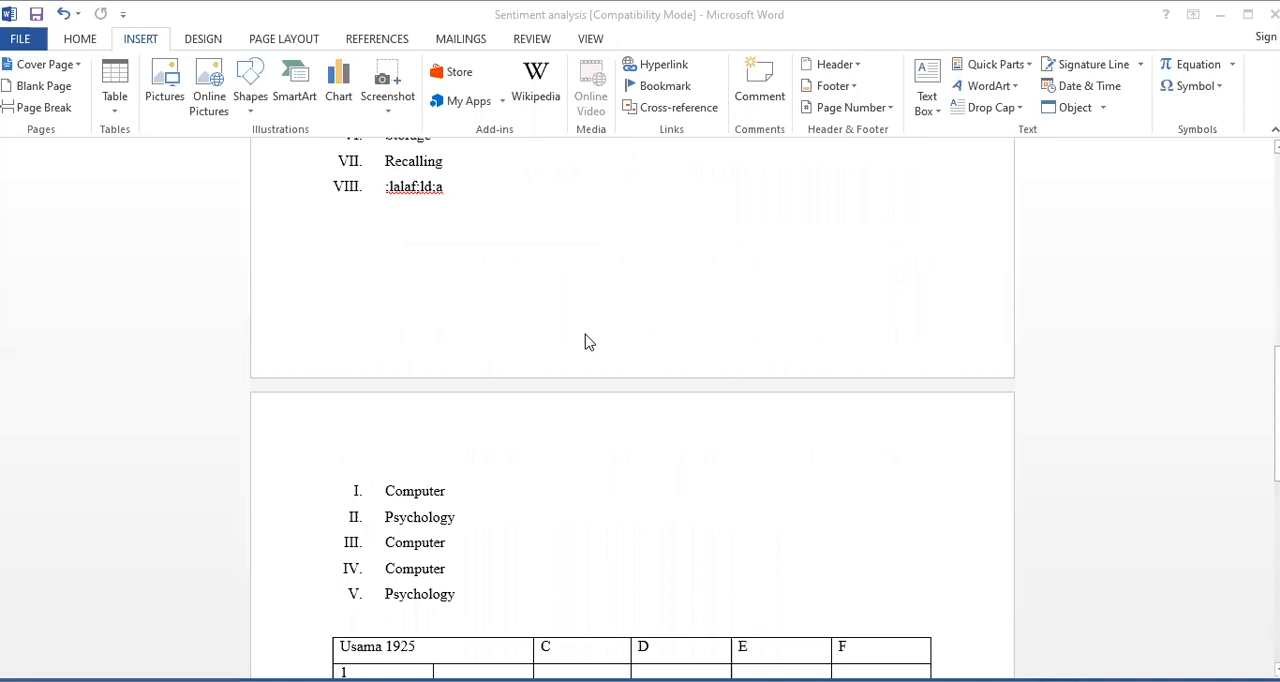
scroll(588, 342, down, 3)
scroll(588, 342, down, 8)
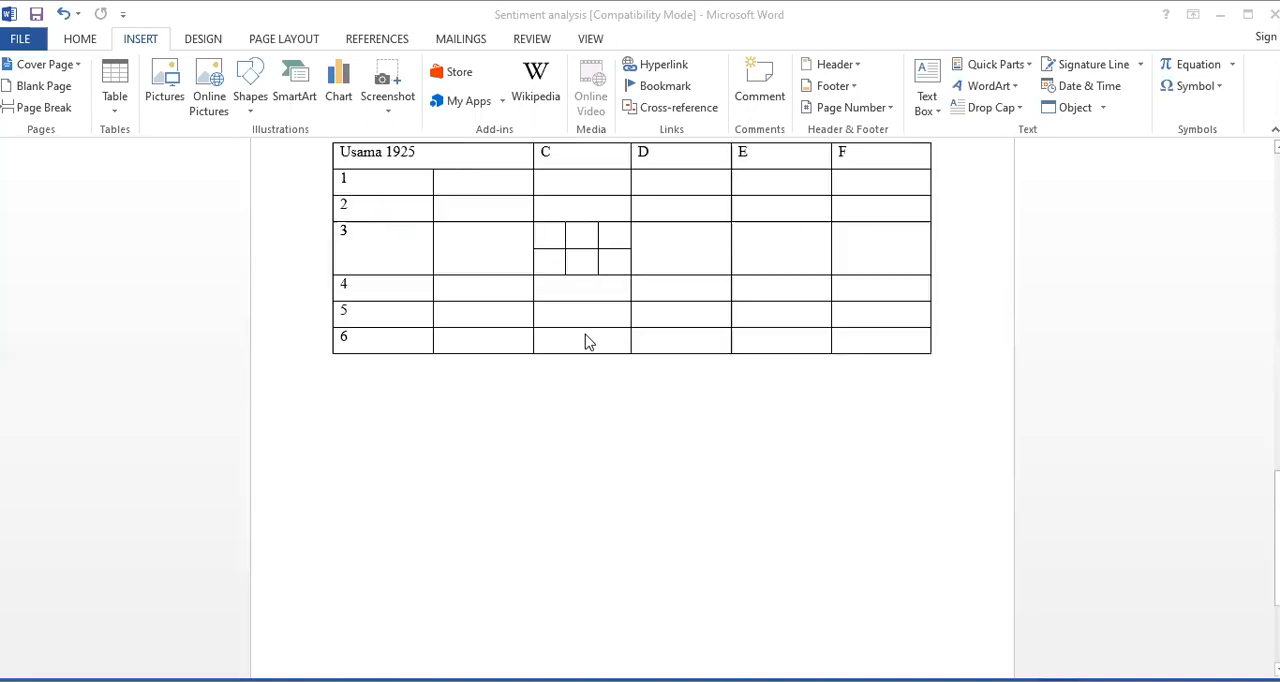
scroll(588, 342, down, 5)
scroll(586, 343, up, 7)
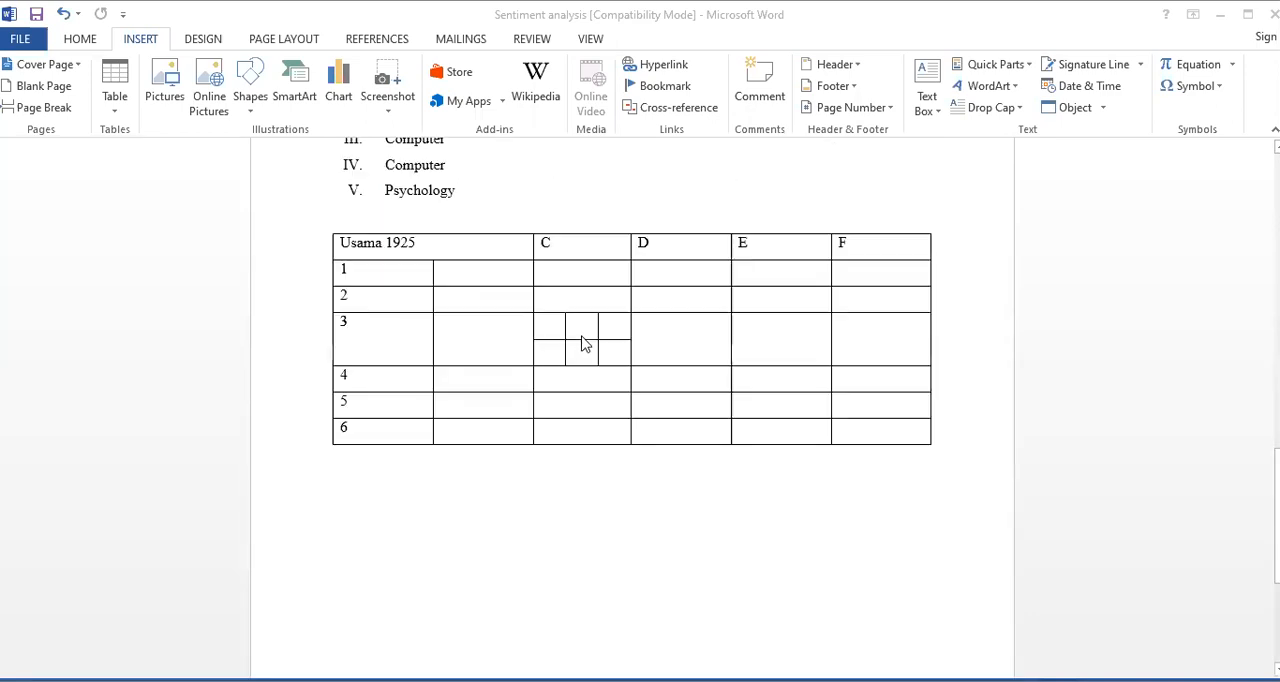
scroll(585, 344, up, 10)
scroll(584, 345, up, 5)
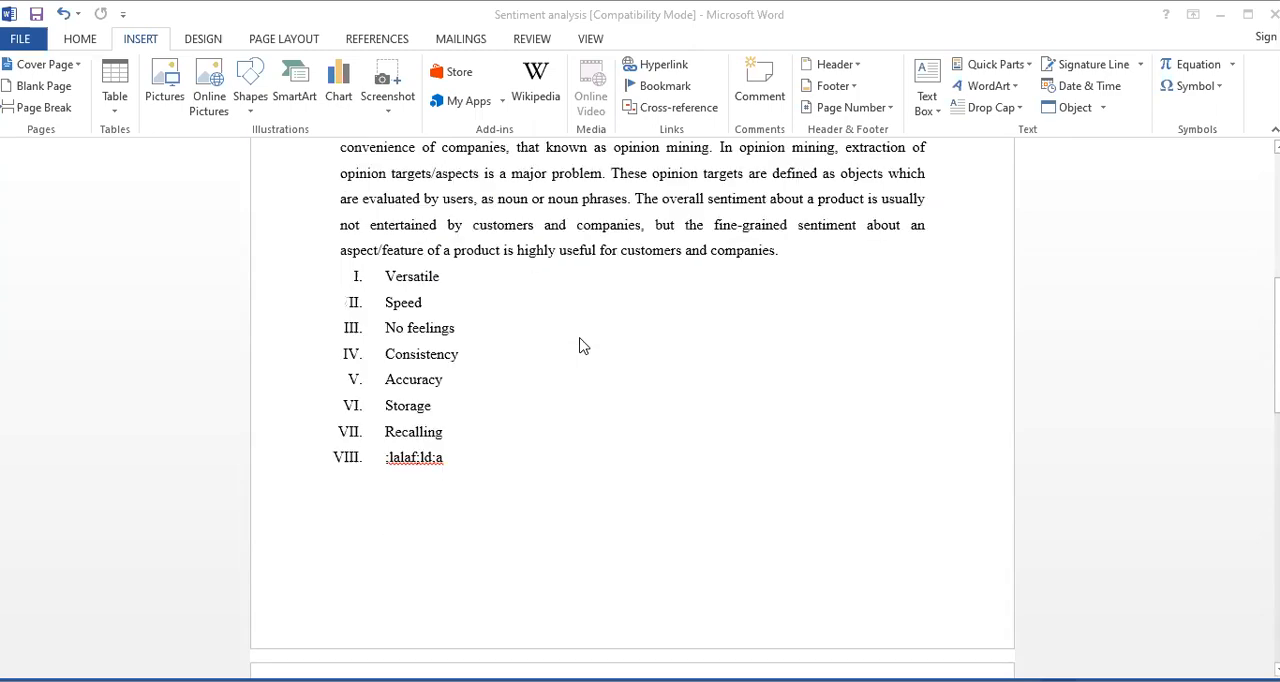
scroll(583, 346, up, 1)
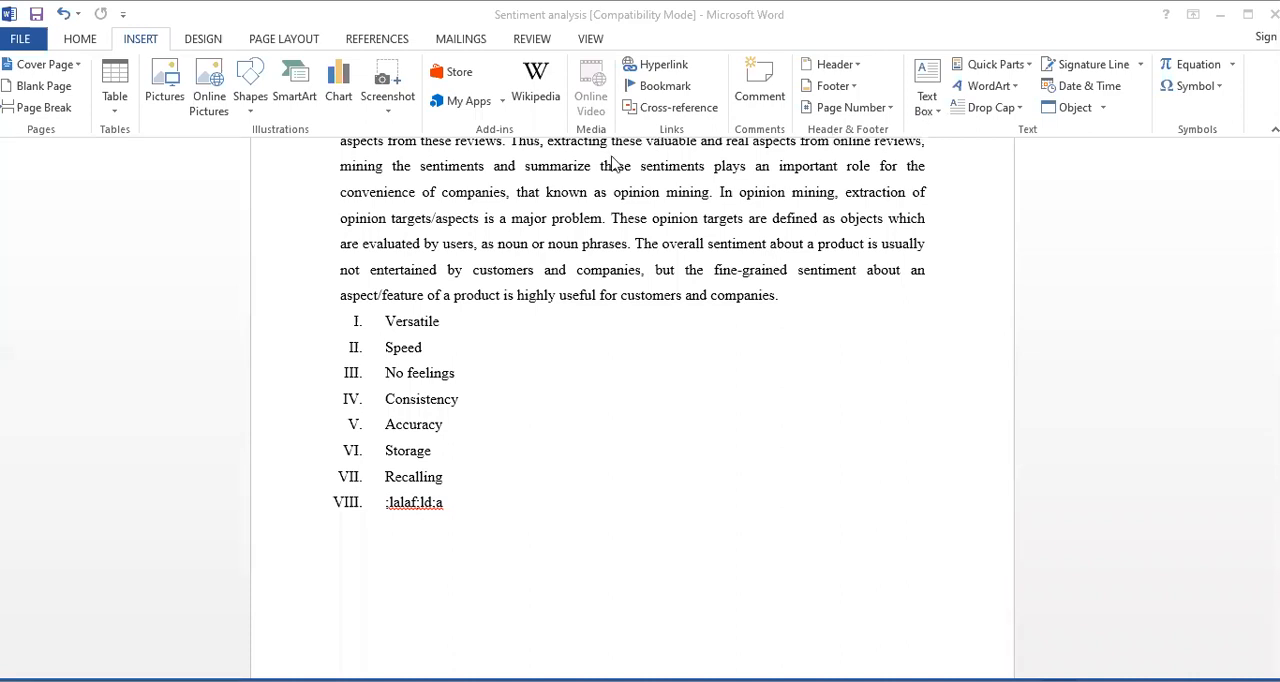
scroll(590, 300, up, 6)
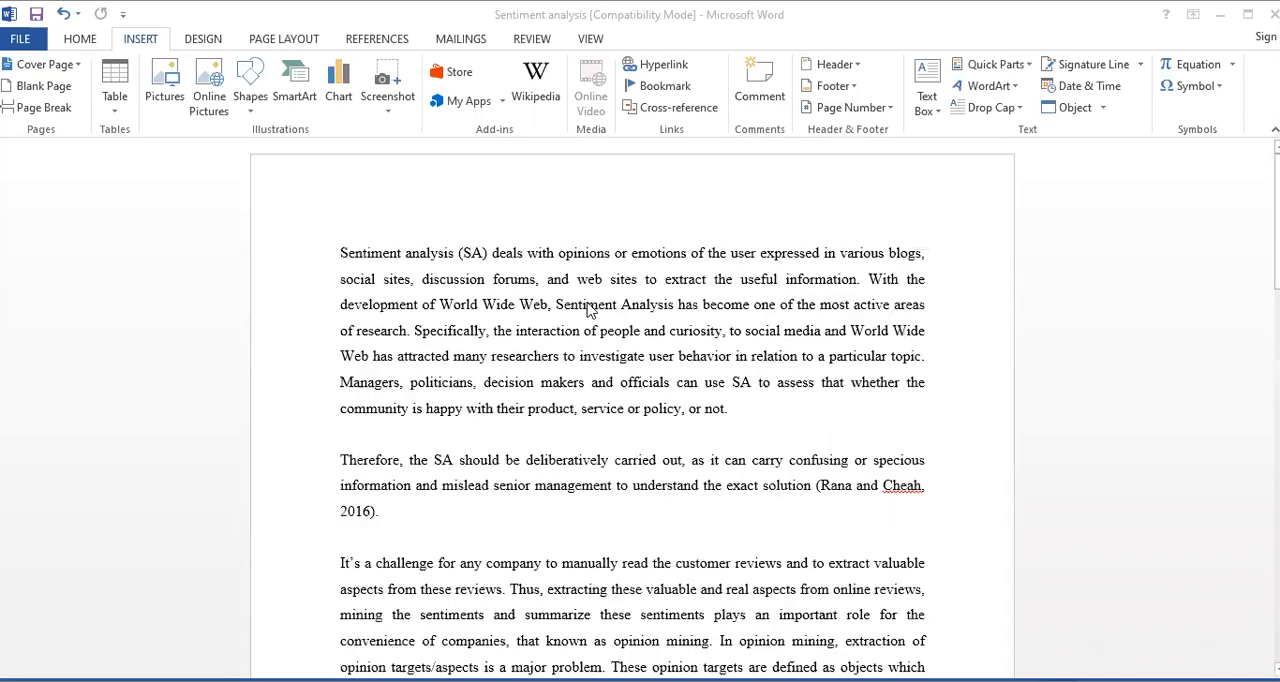
scroll(590, 310, down, 15)
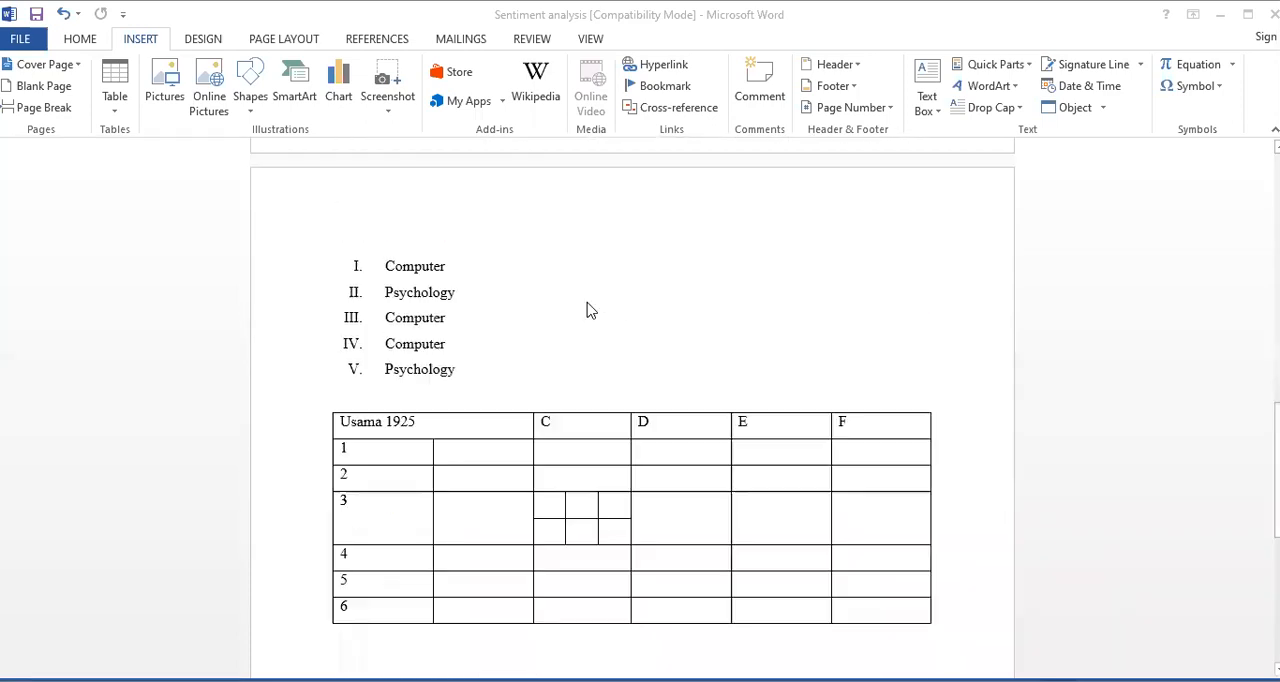
scroll(590, 310, down, 5)
scroll(590, 310, up, 5)
scroll(590, 310, down, 5)
scroll(590, 310, up, 4)
scroll(590, 310, down, 1)
scroll(590, 310, up, 5)
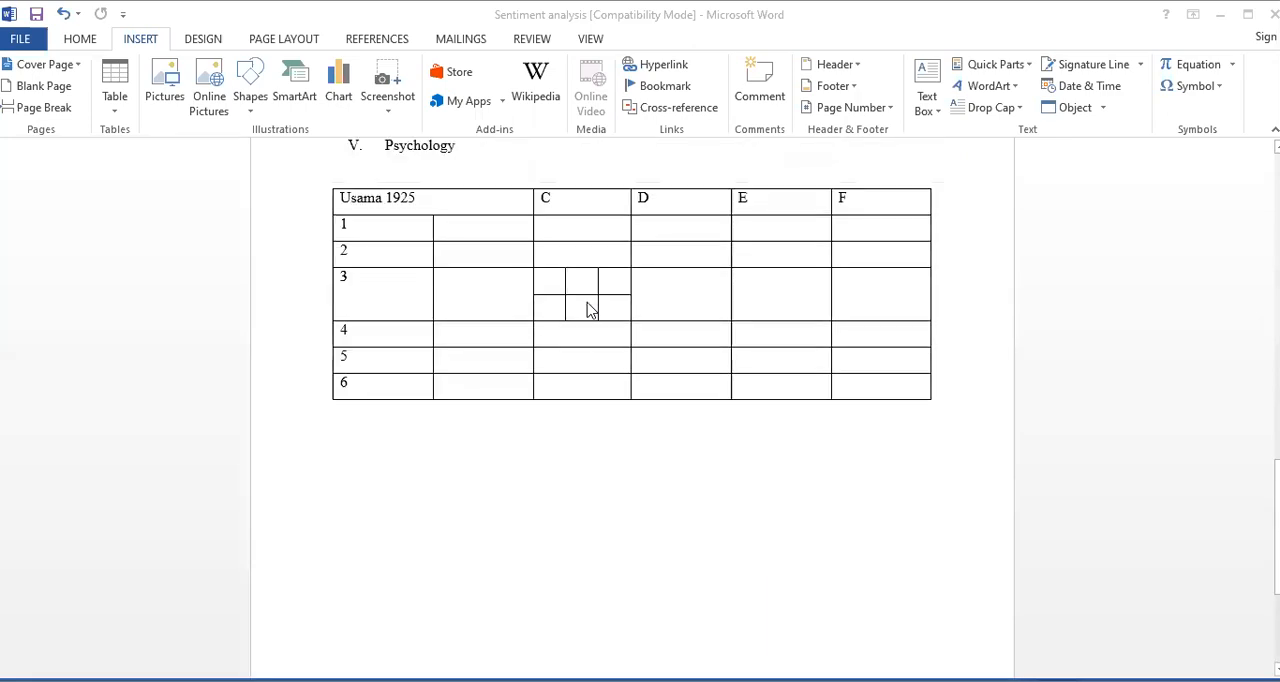
Add blank pages after the table by inserting page breaks below it
click(940, 580)
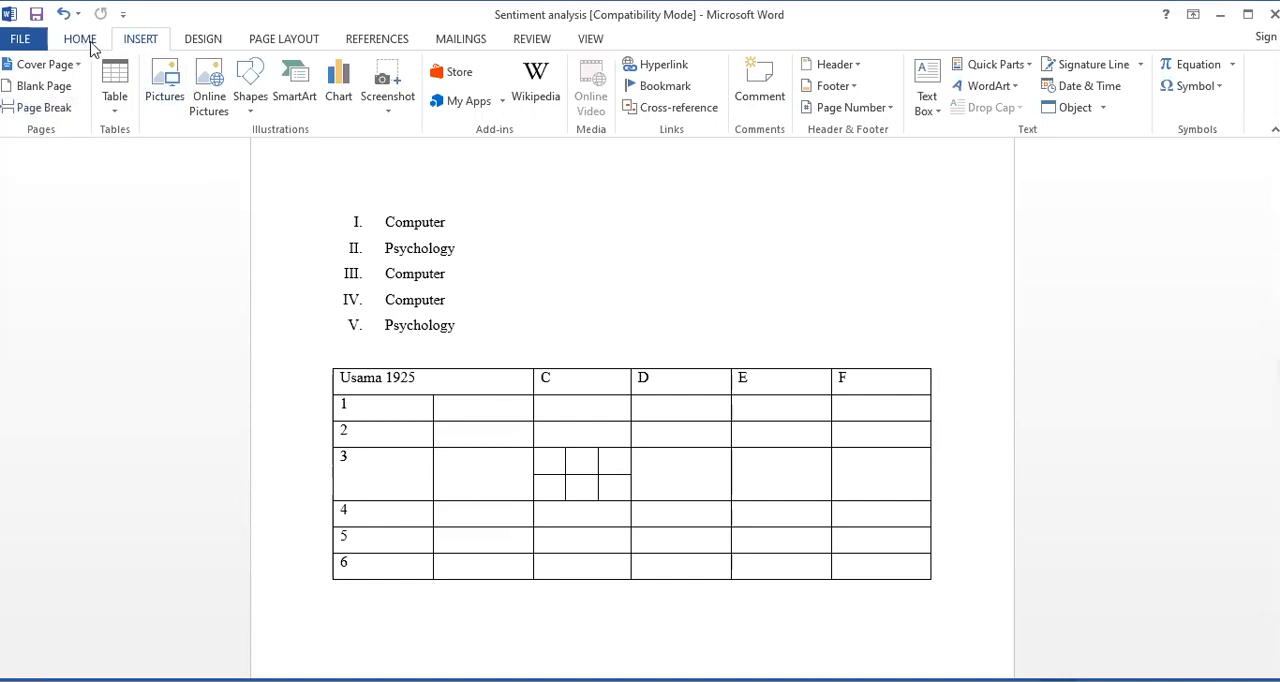
click(44, 107)
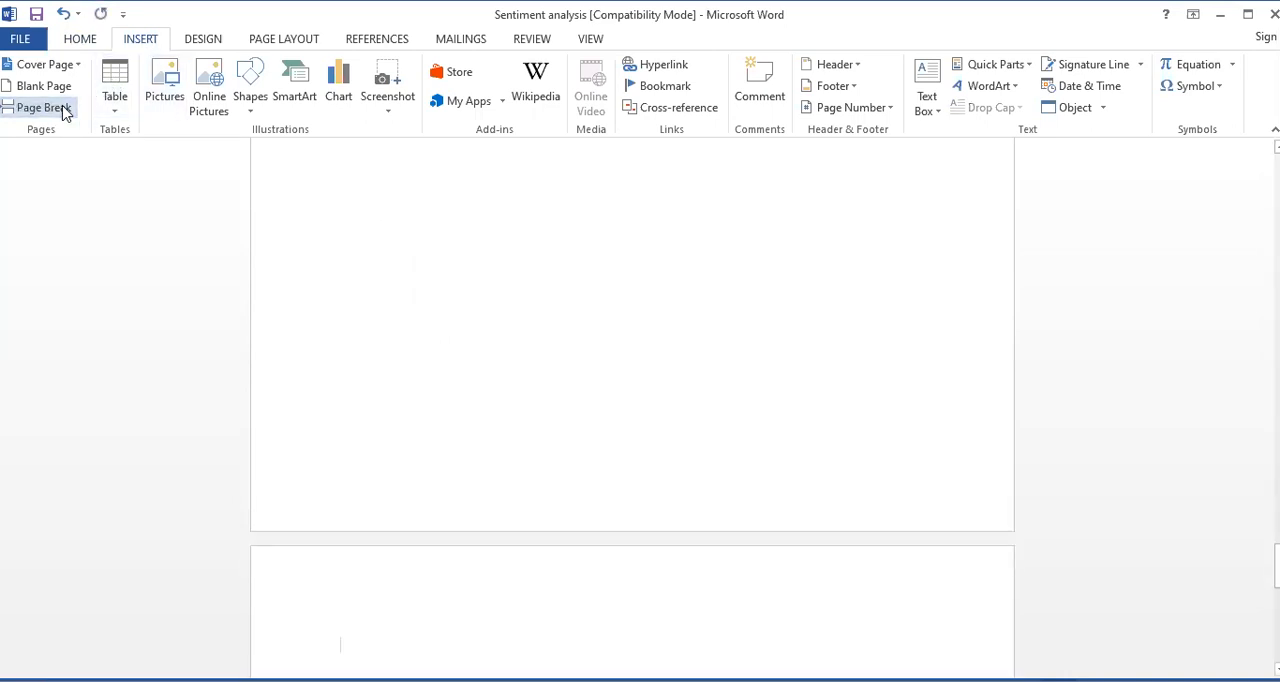
key(BackSpace)
click(87, 40)
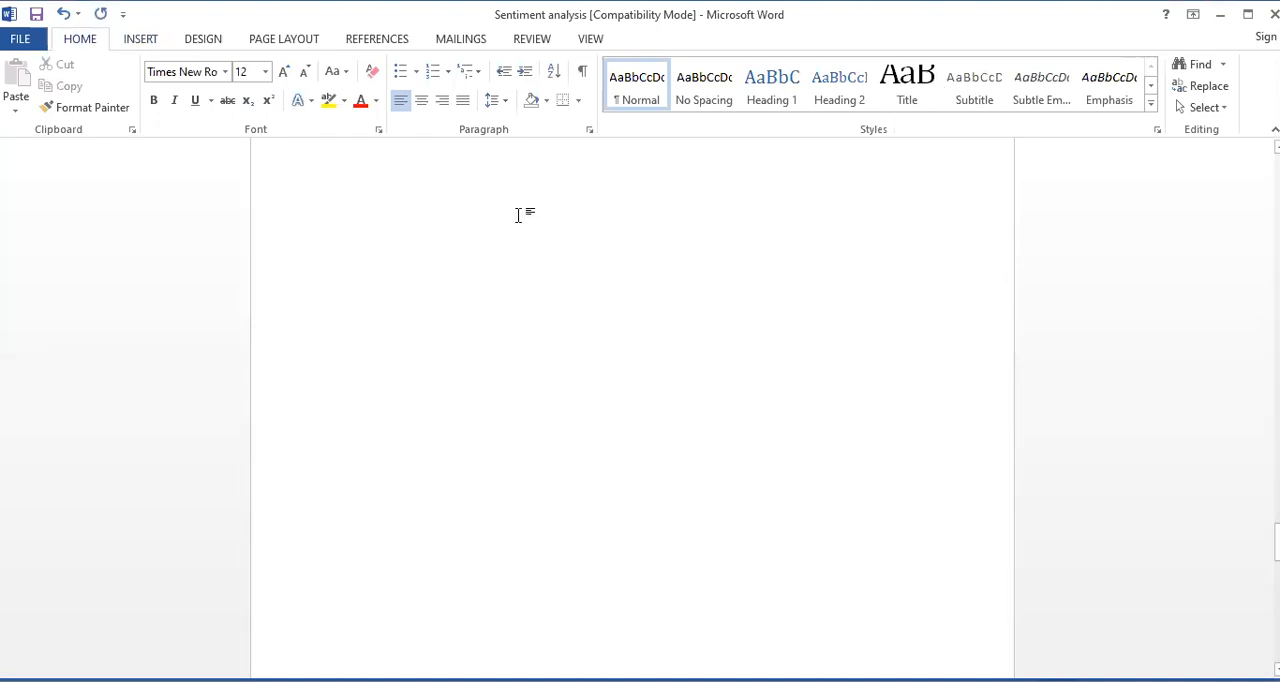
Insert a built-in header with a single "[Type here]" placeholder, starting from a blank page near the document's end
drag(1277, 542, 1277, 650)
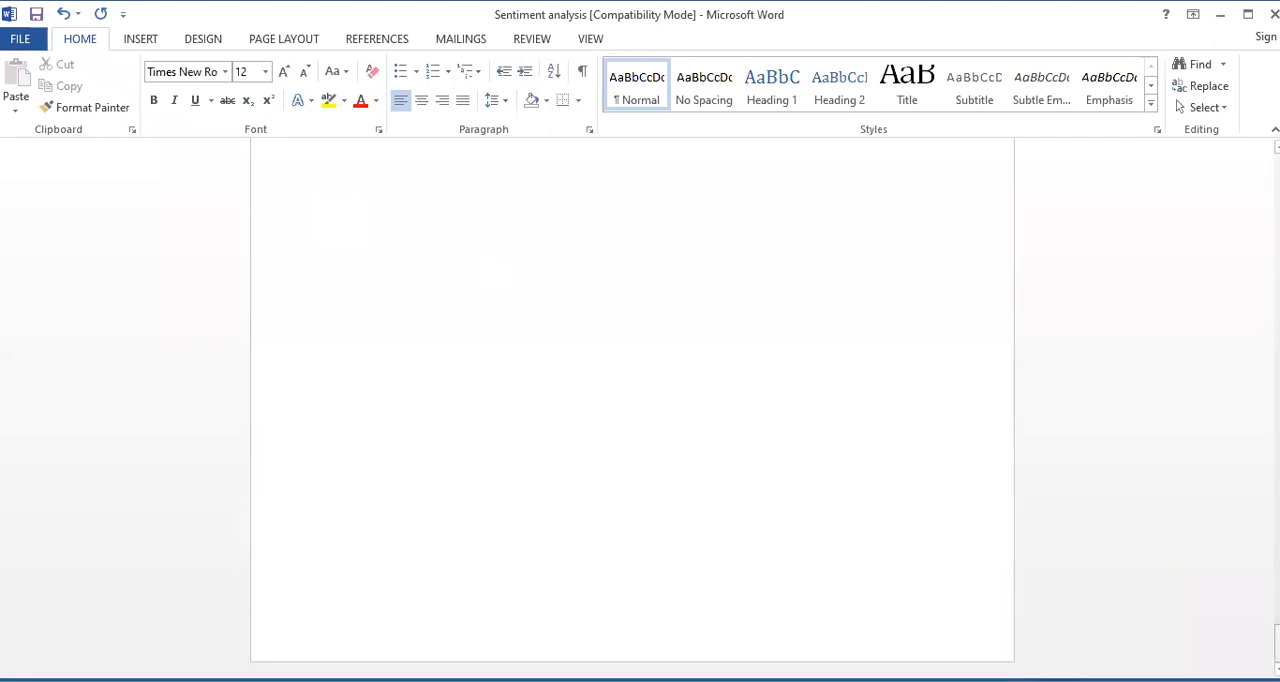
drag(1277, 643, 1277, 591)
click(483, 421)
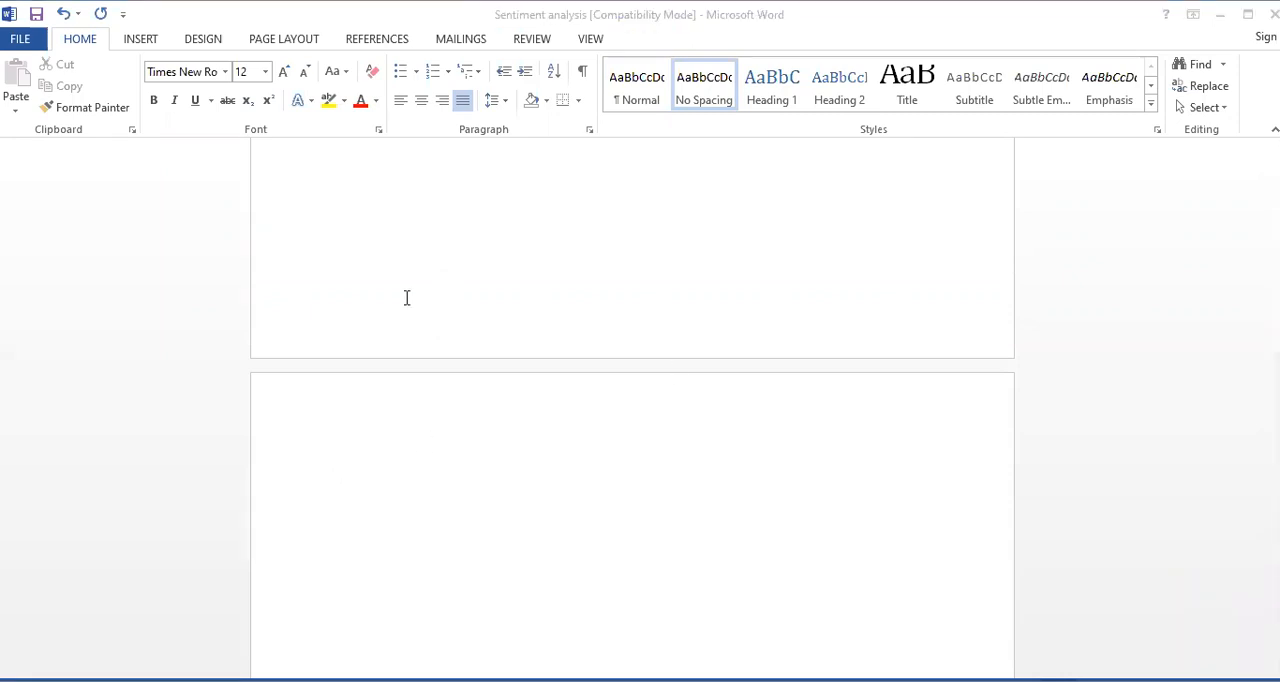
click(382, 411)
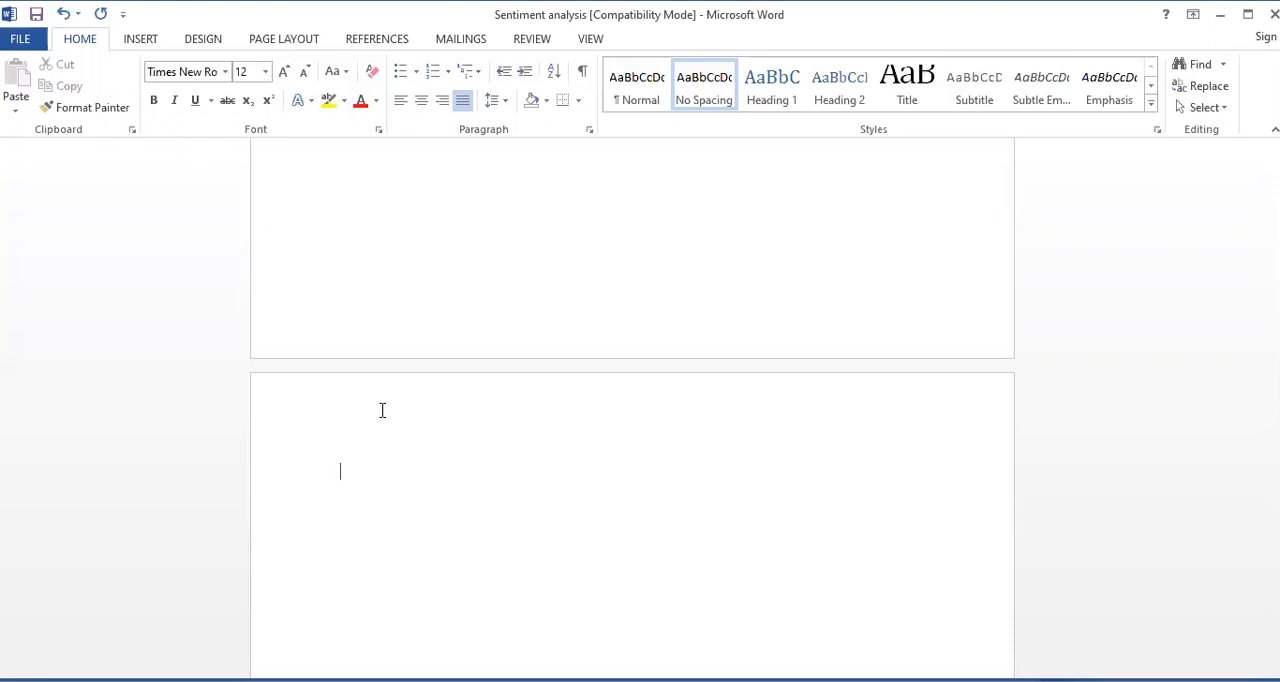
key(alt+Tab)
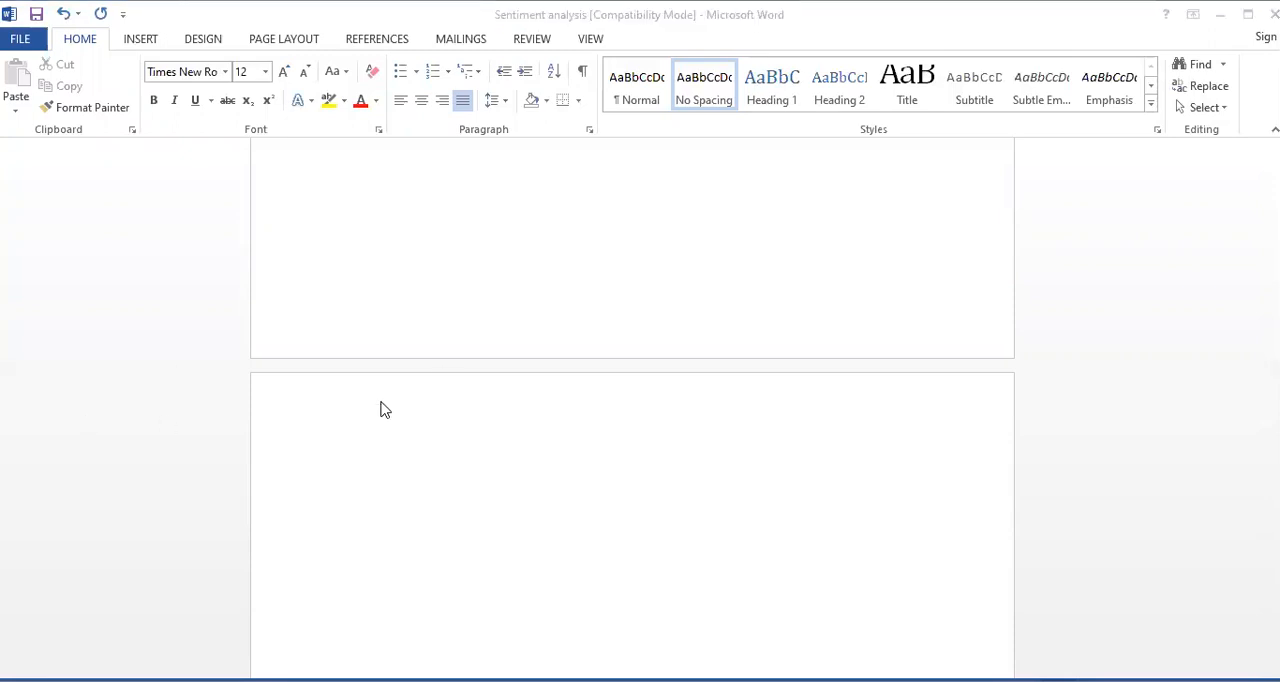
click(349, 413)
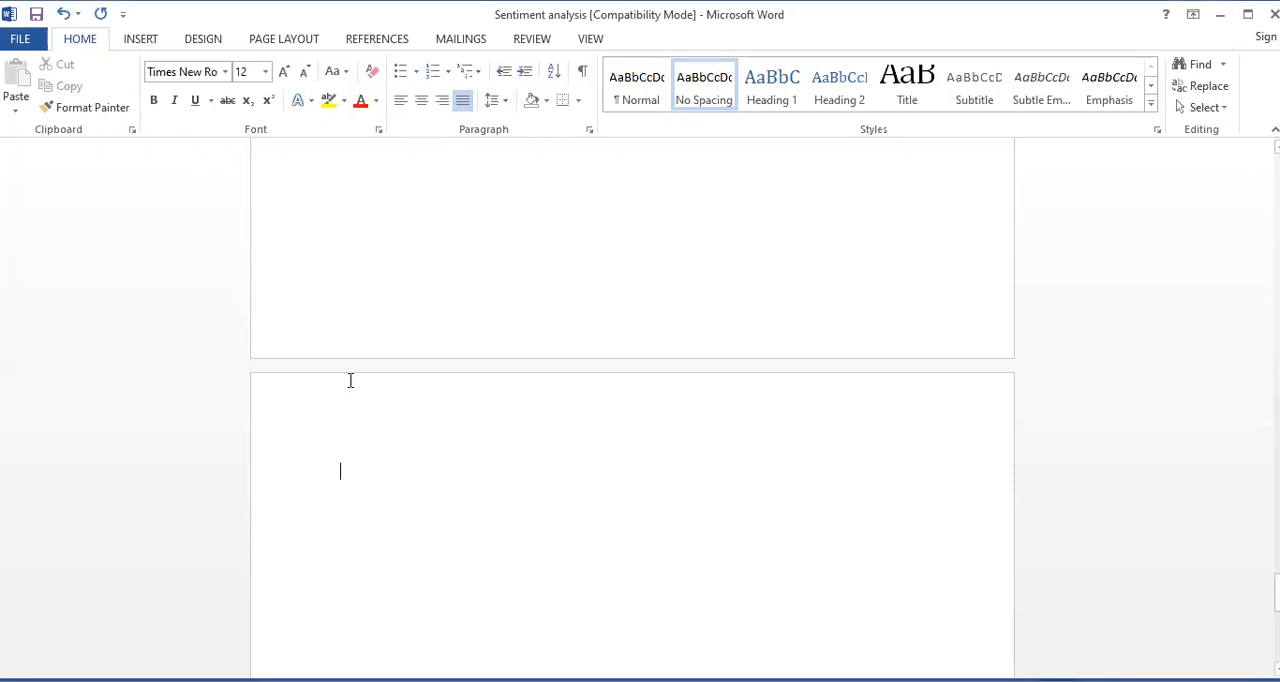
click(134, 40)
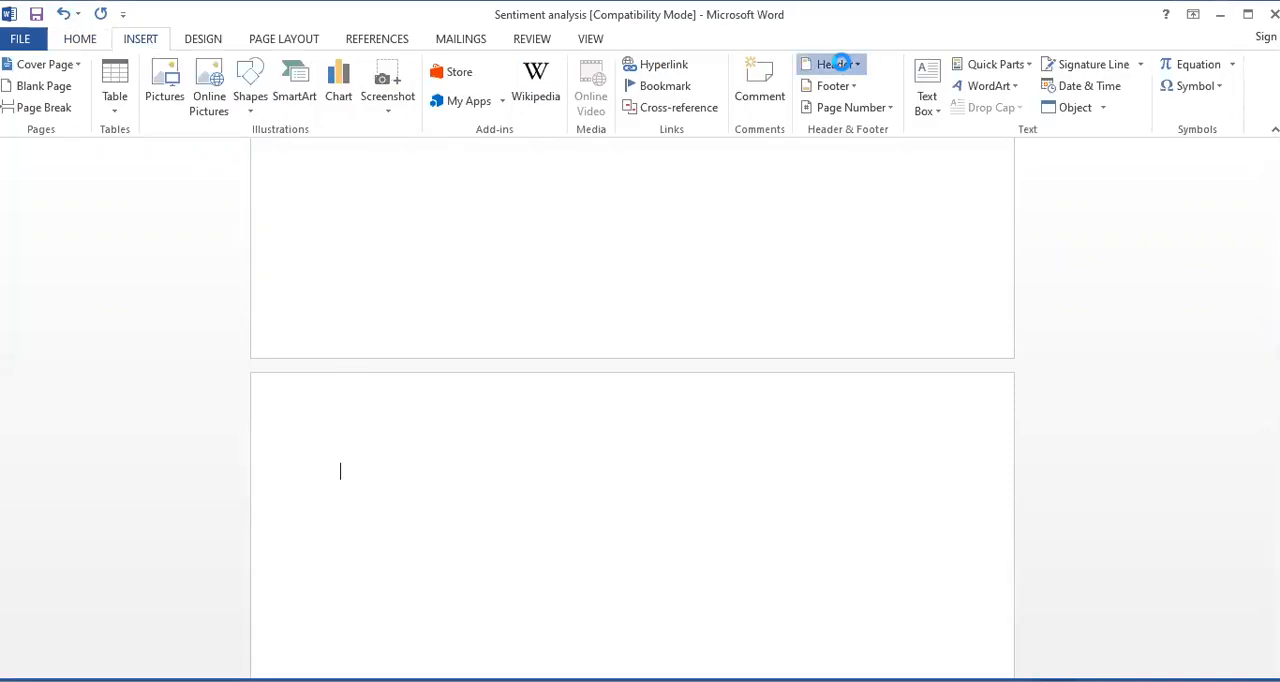
click(840, 63)
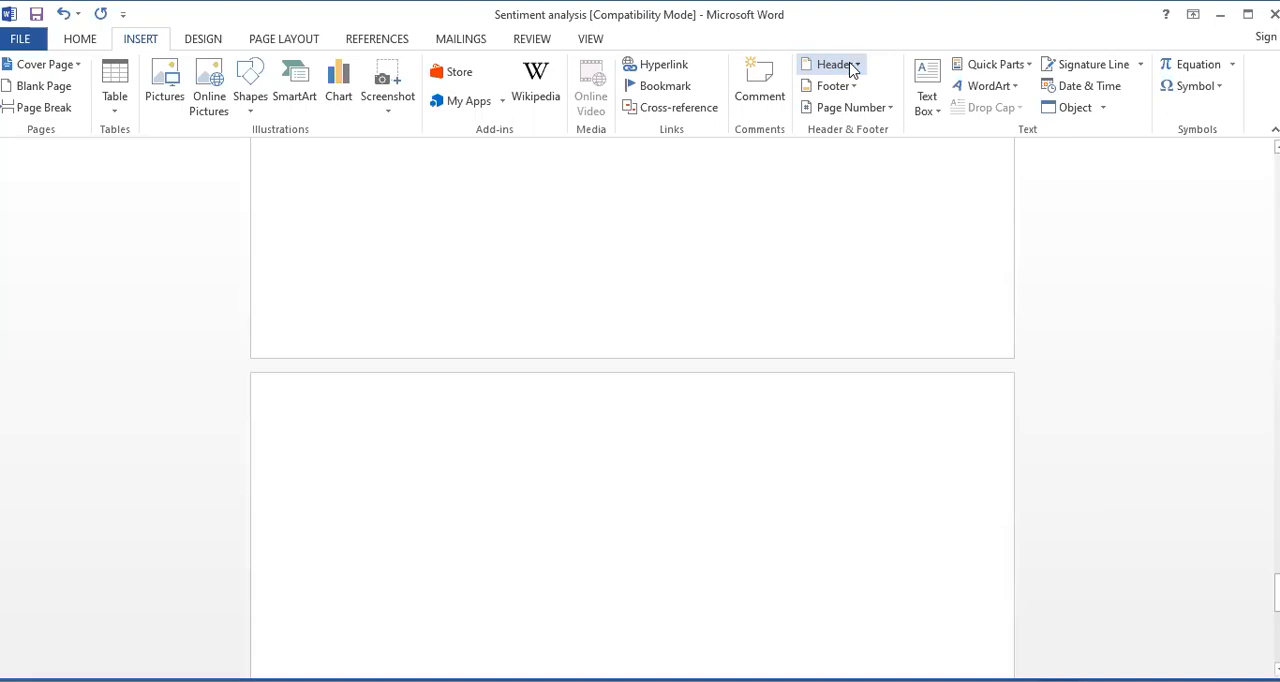
click(858, 66)
click(866, 160)
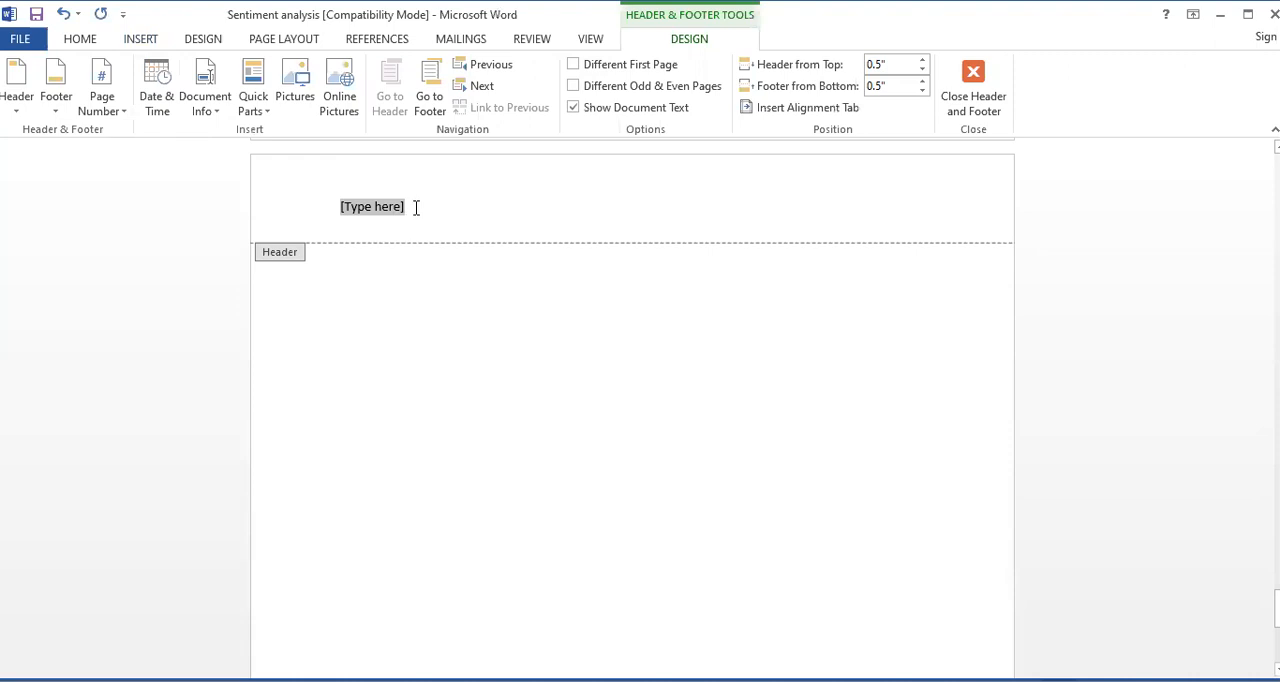
Enter "GC University, Faisalabad" as the header text and return to the document body
text(GC University)
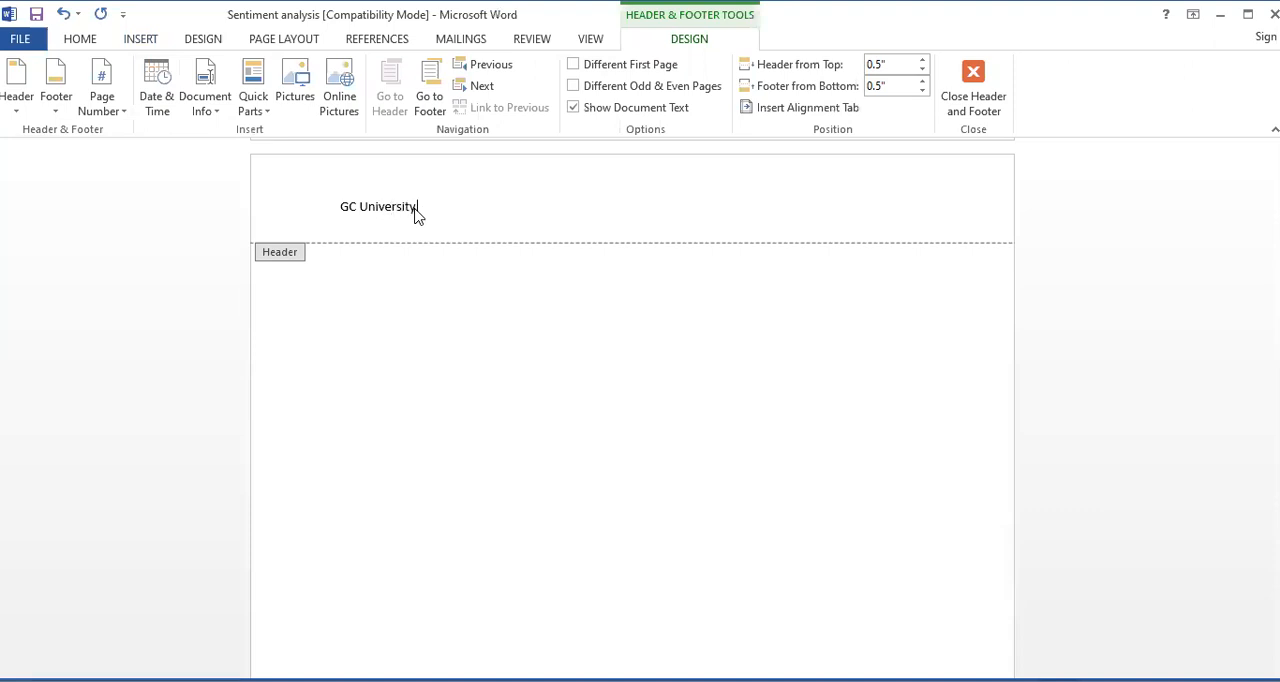
text(, Faisalabad)
key(Return)
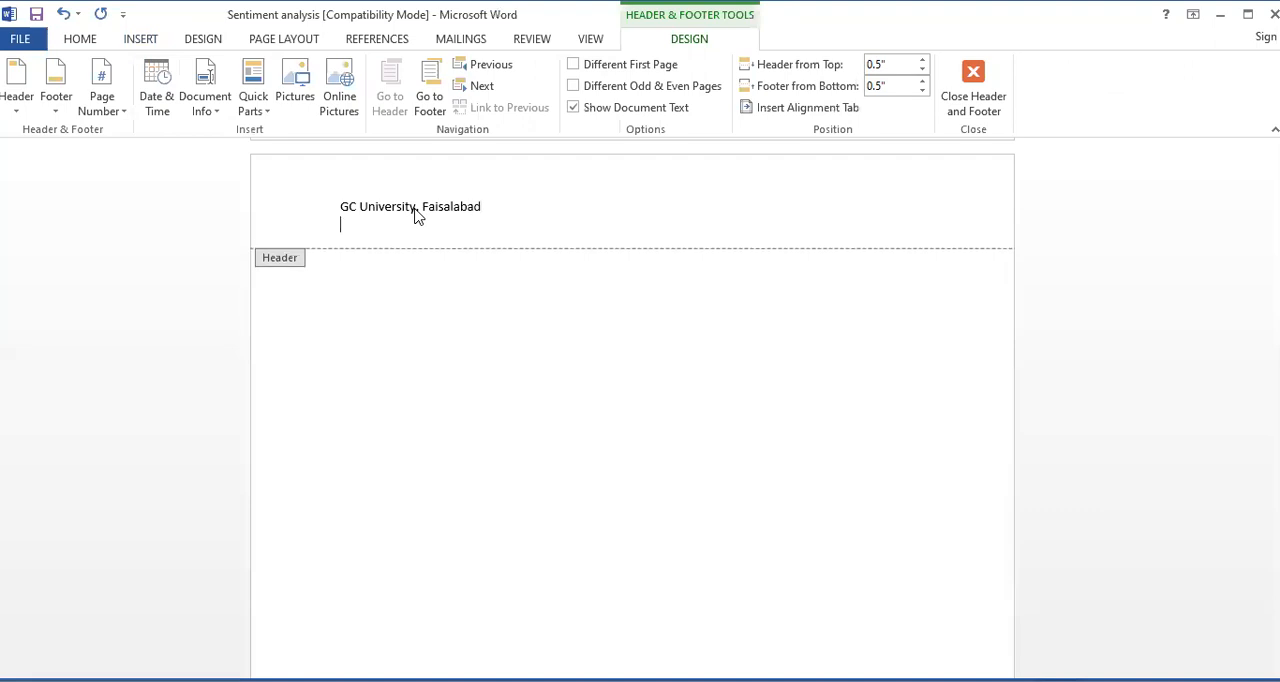
key(BackSpace)
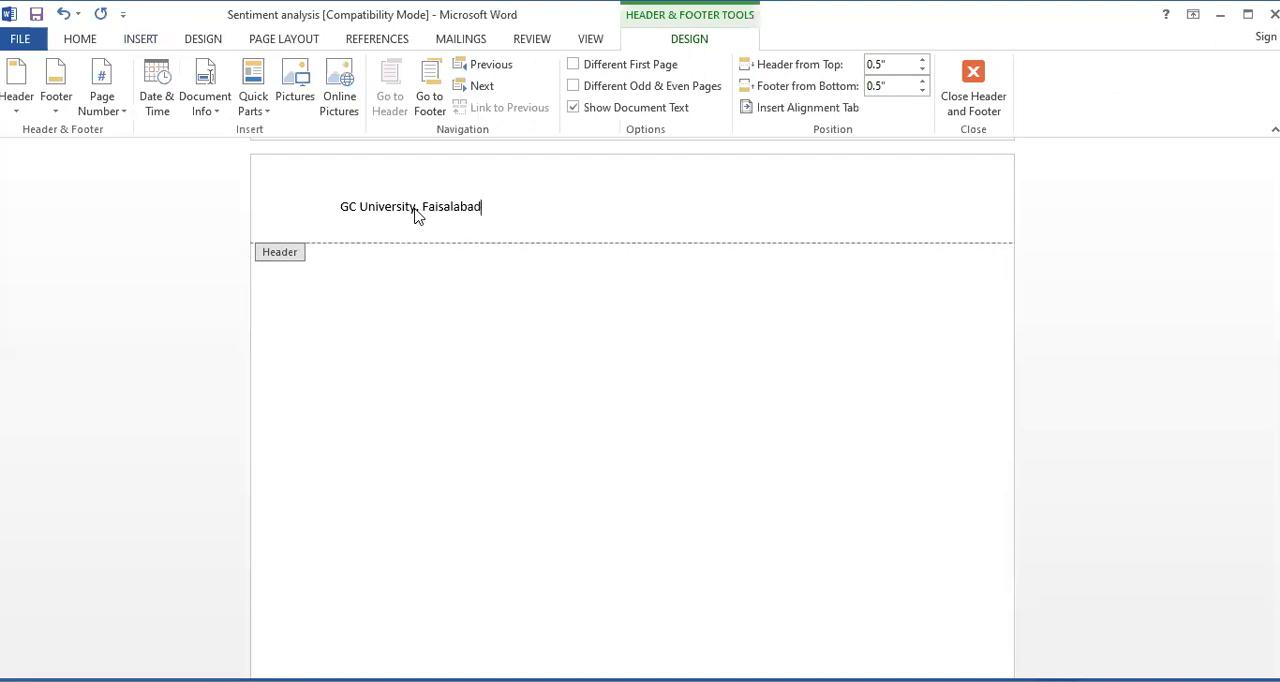
double_click(420, 360)
Check the header text on every page of the document, from the last blank page to the first page
scroll(430, 461, up, 18)
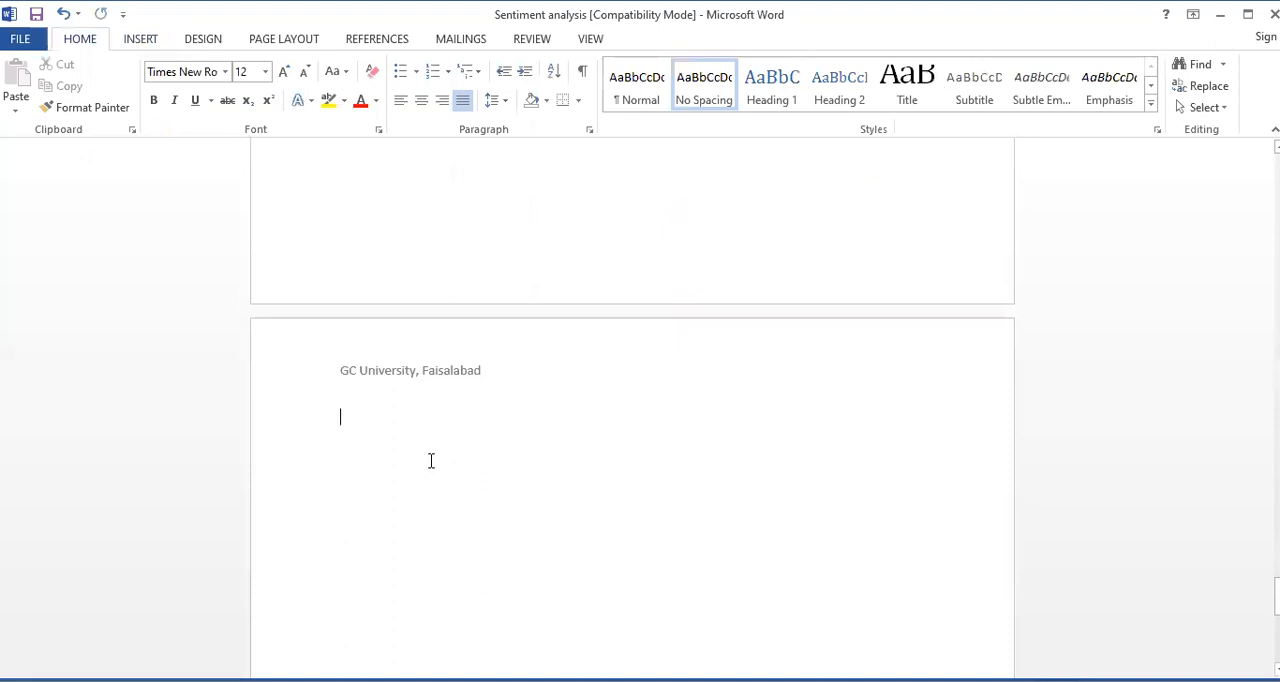
scroll(428, 461, up, 10)
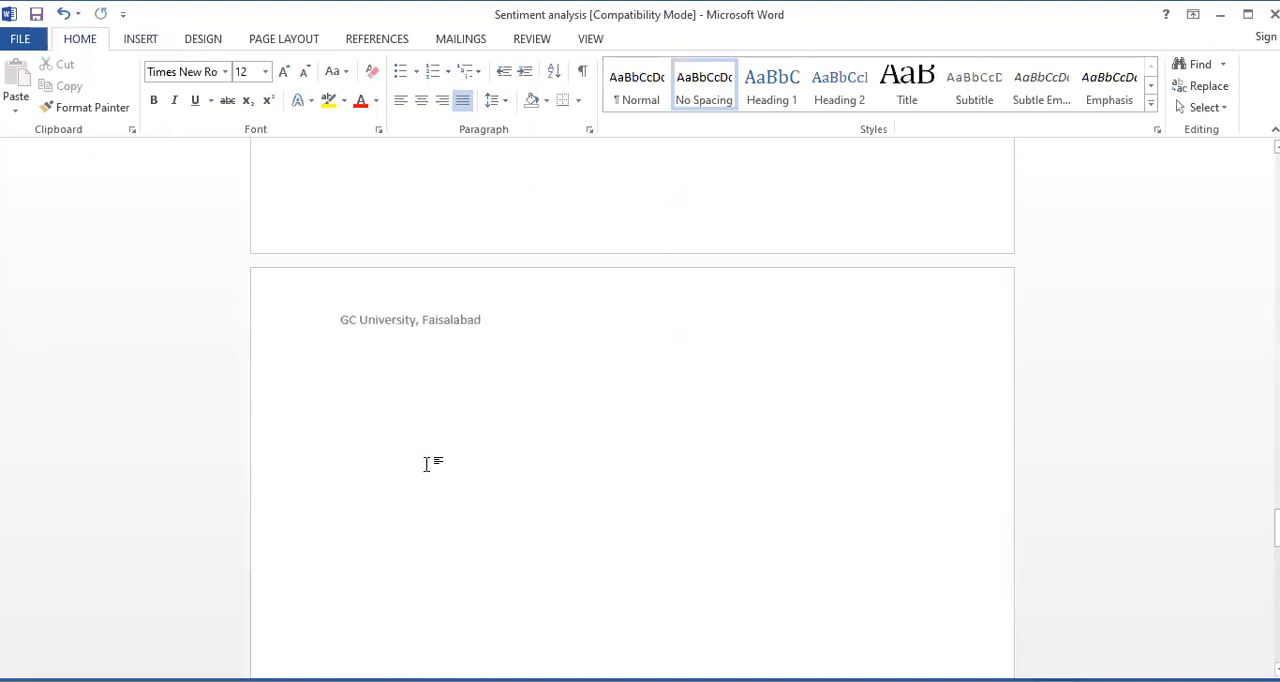
scroll(425, 466, up, 5)
scroll(425, 470, up, 15)
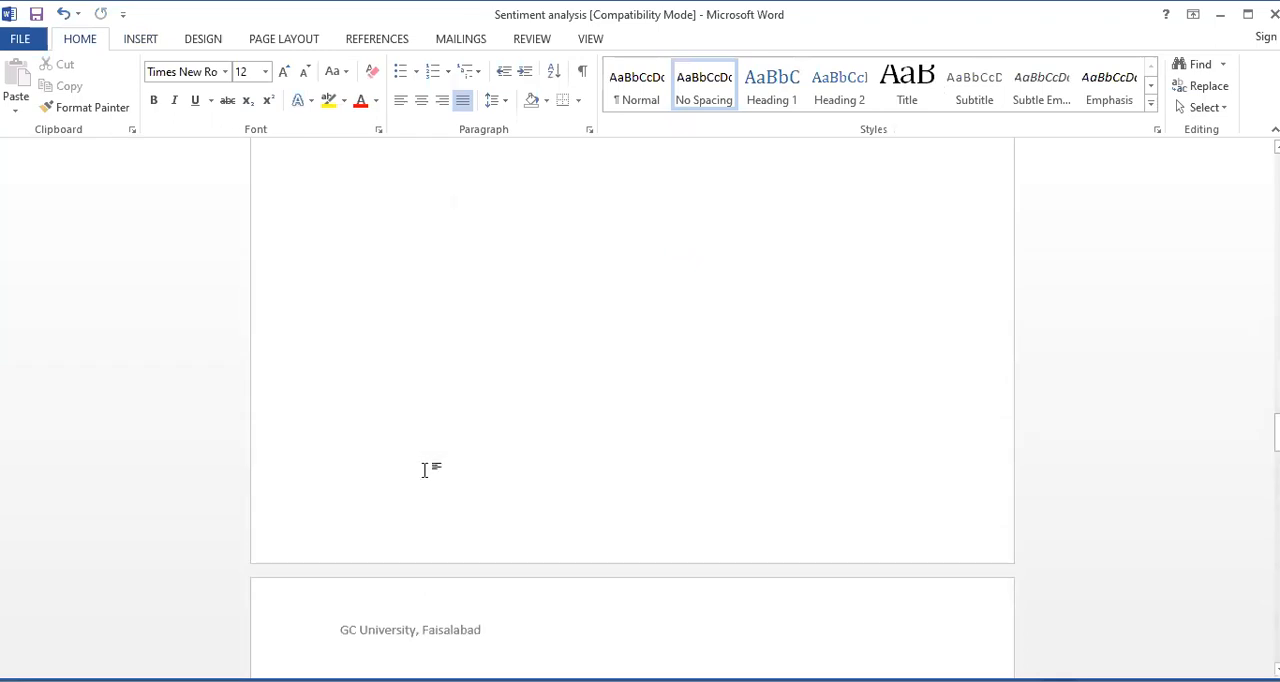
scroll(424, 474, up, 10)
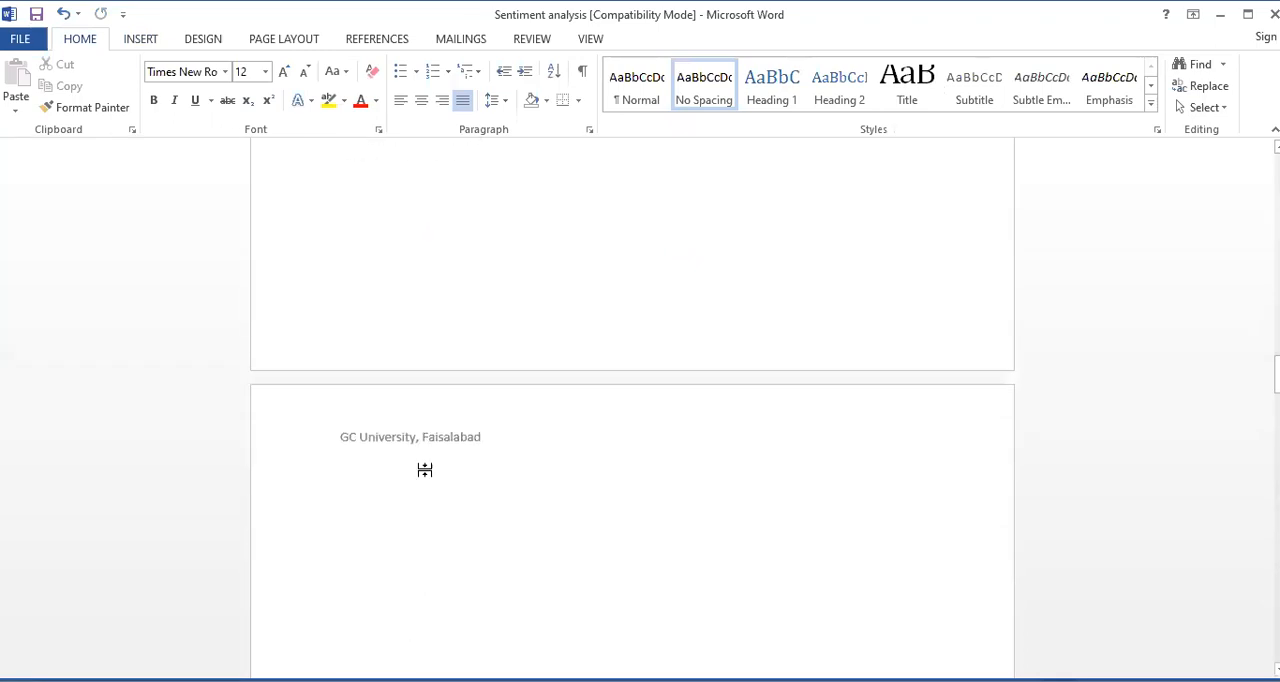
scroll(424, 470, up, 15)
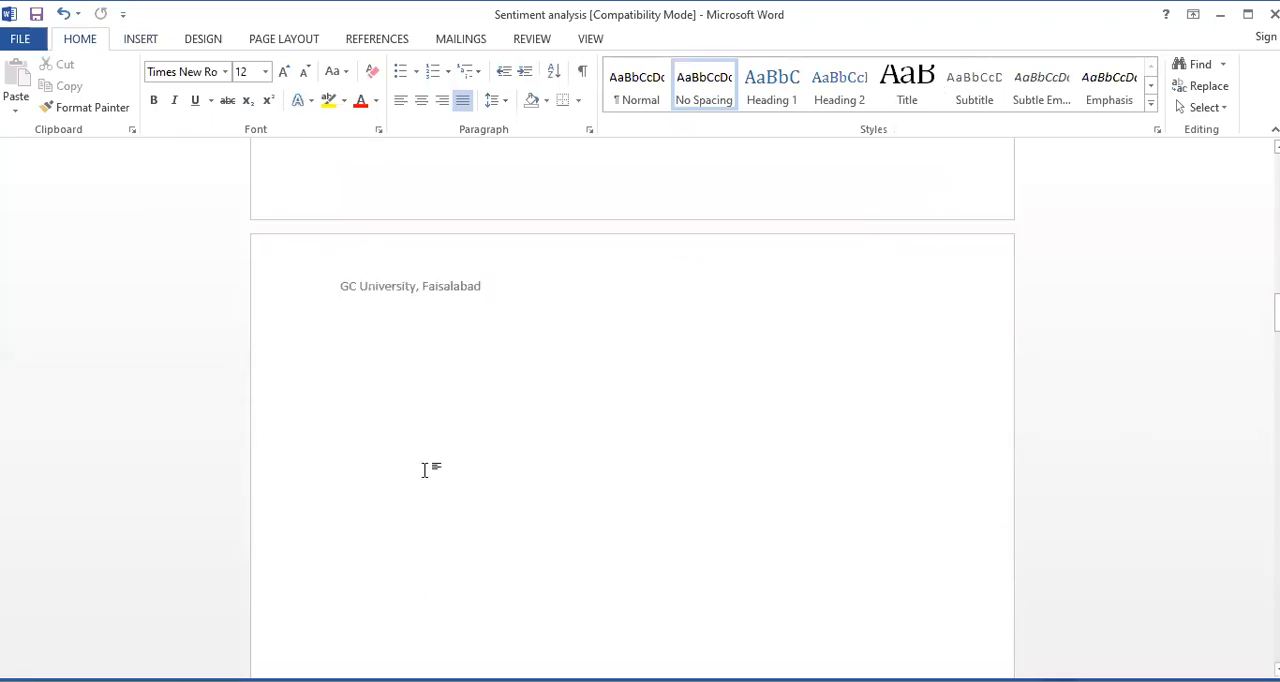
scroll(425, 470, up, 15)
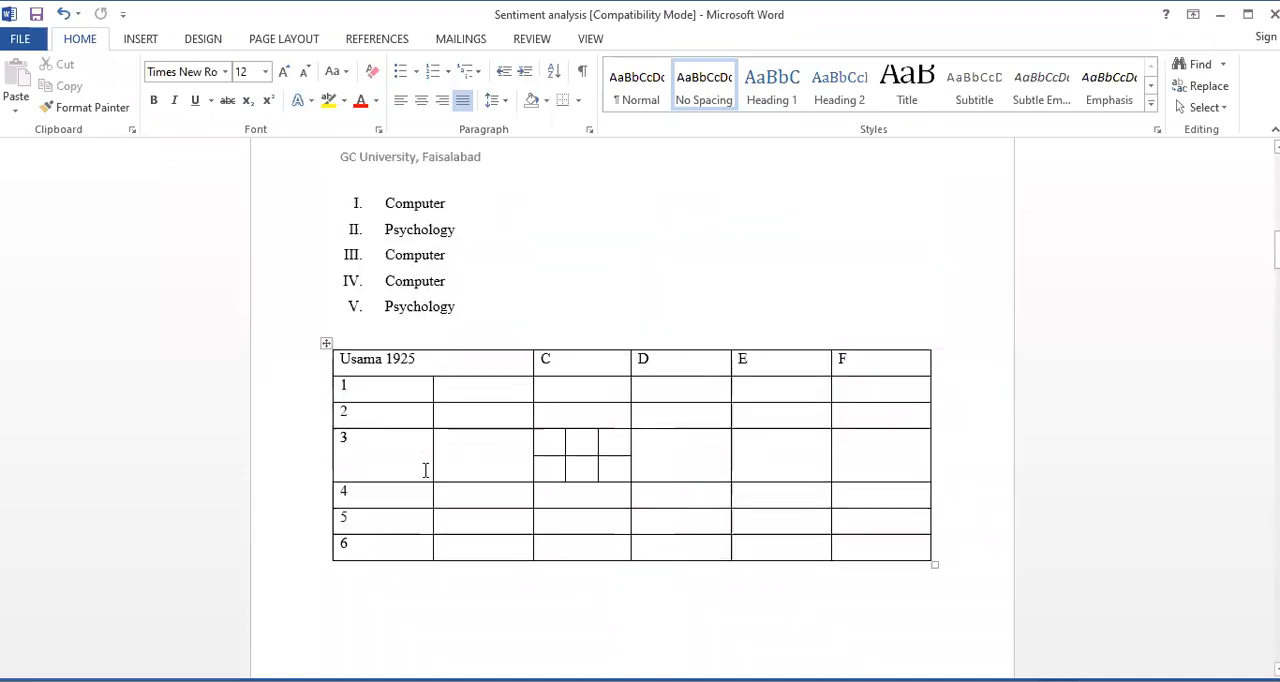
scroll(425, 470, up, 5)
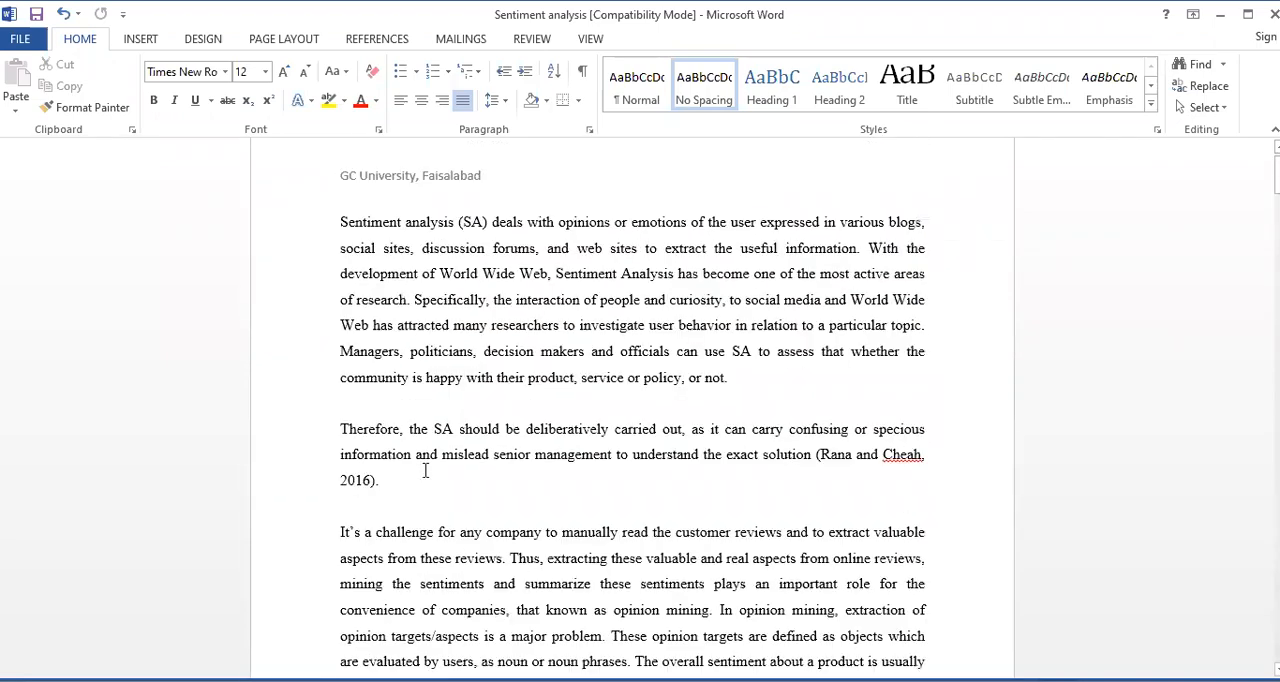
scroll(425, 470, down, 6)
scroll(425, 470, down, 15)
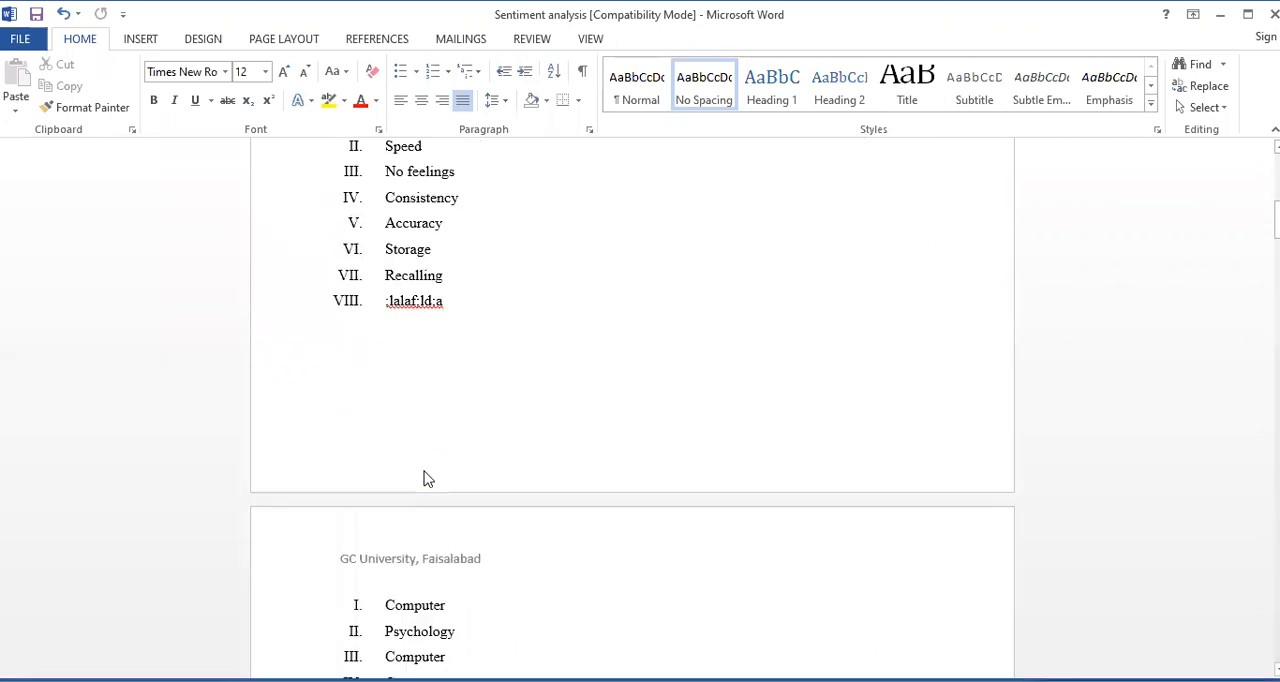
scroll(425, 470, down, 4)
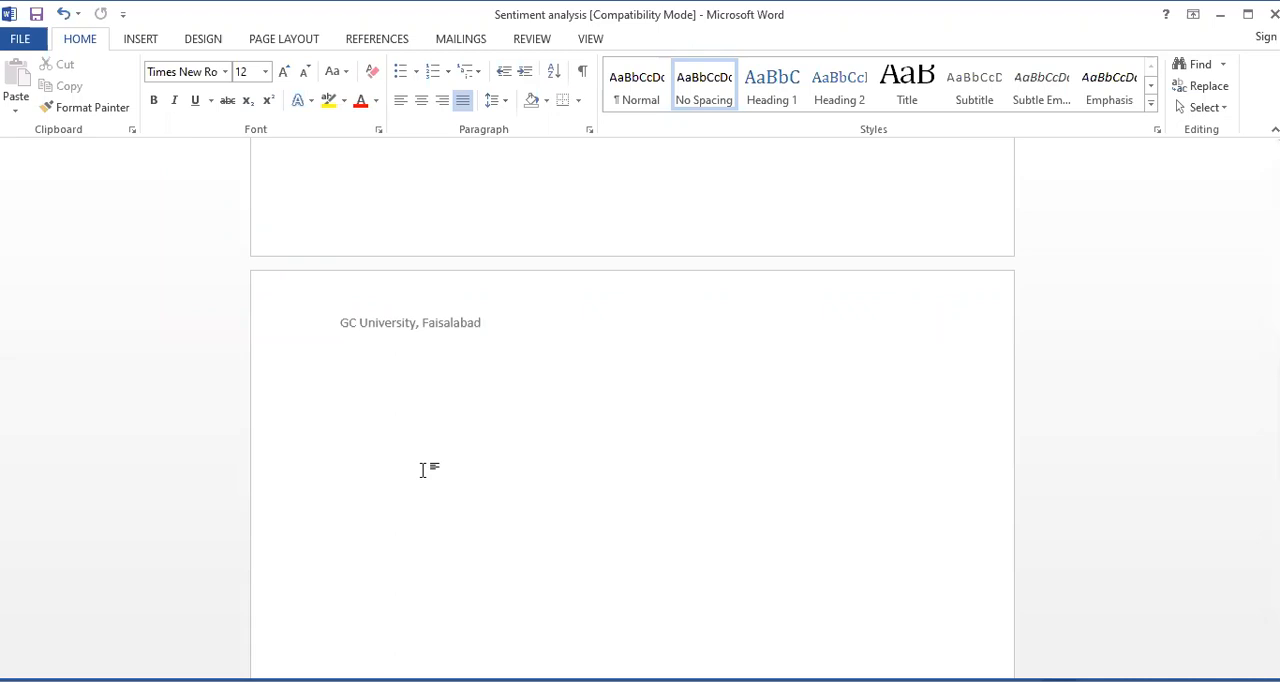
Add "Chapter No. 1" at the centre of the header, on the same line as the university name
double_click(481, 322)
click(507, 322)
key(Tab)
key(Tab)
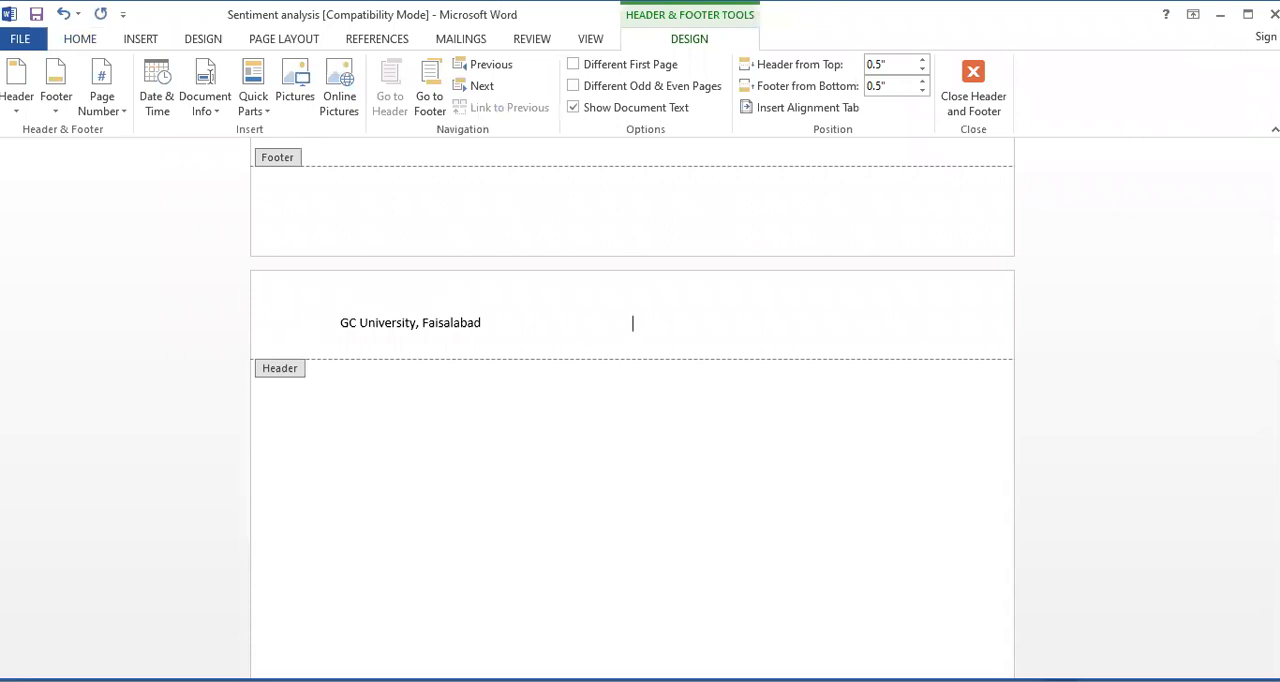
text(Chapter No. 1)
Shift "Chapter No. 1" to the right edge of the header with a tab and return to the document body
click(594, 323)
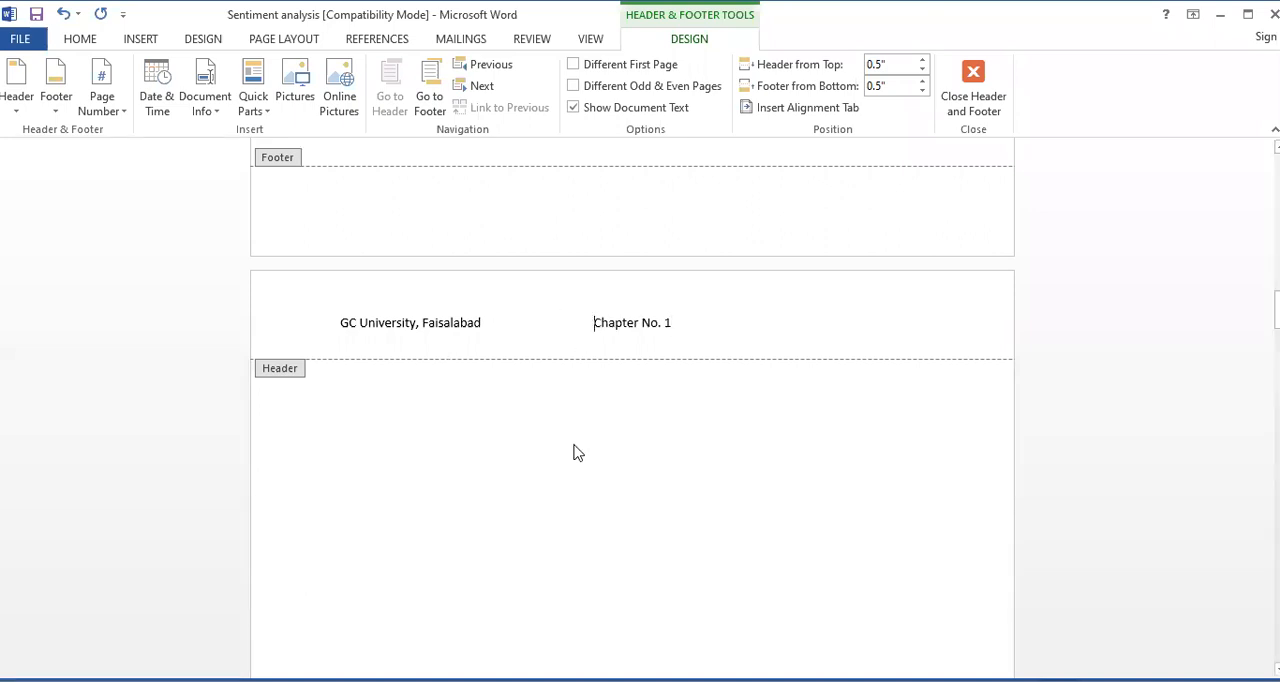
key(Tab)
double_click(470, 436)
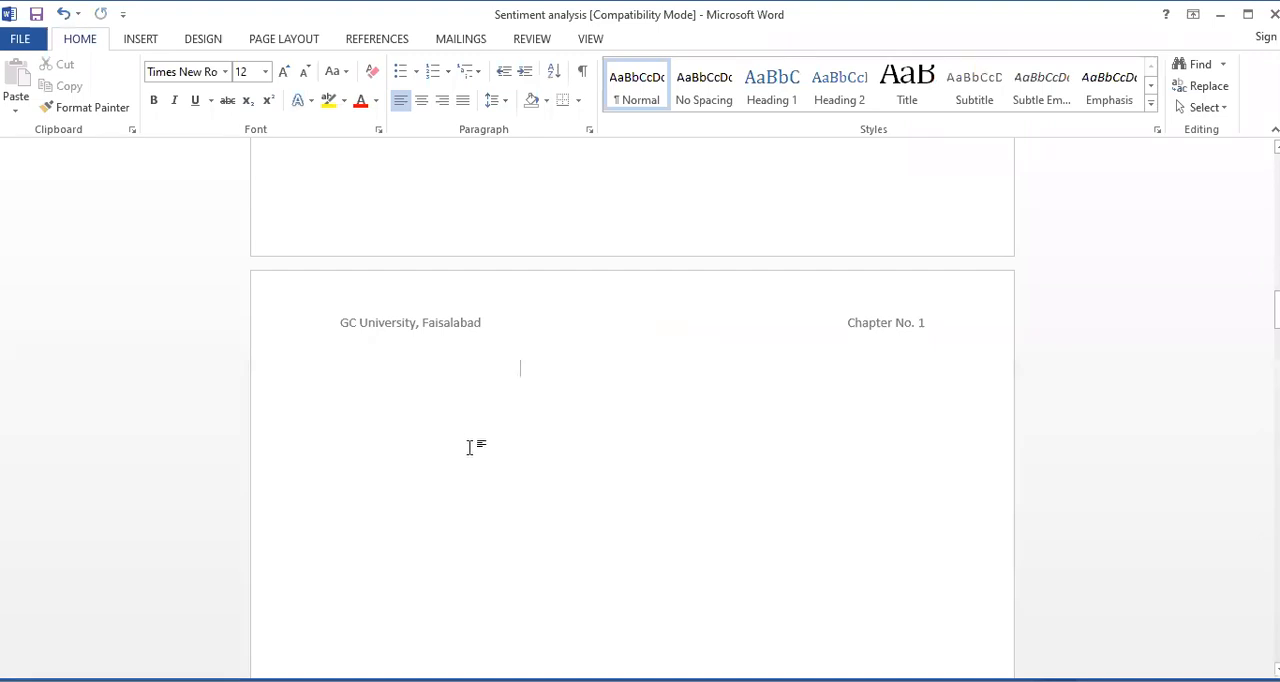
Check the header text on the pages up to the first page and back down to the last blank page
scroll(469, 436, up, 5)
scroll(470, 450, up, 10)
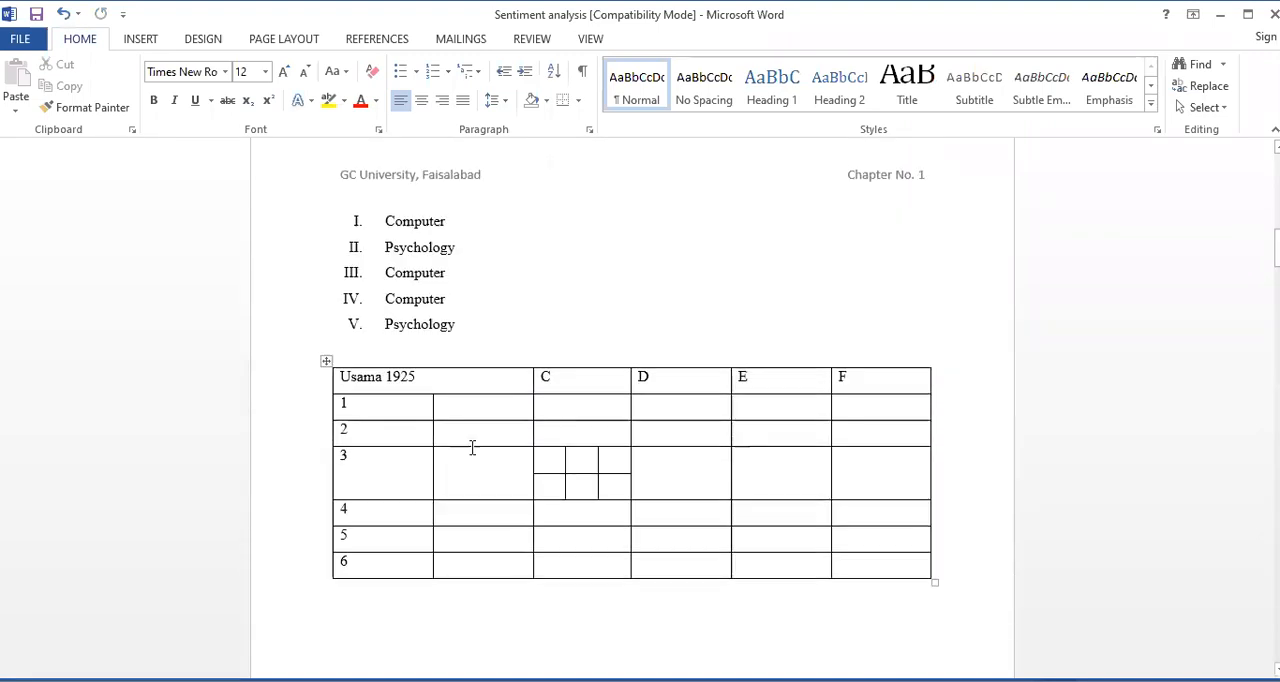
scroll(472, 448, up, 14)
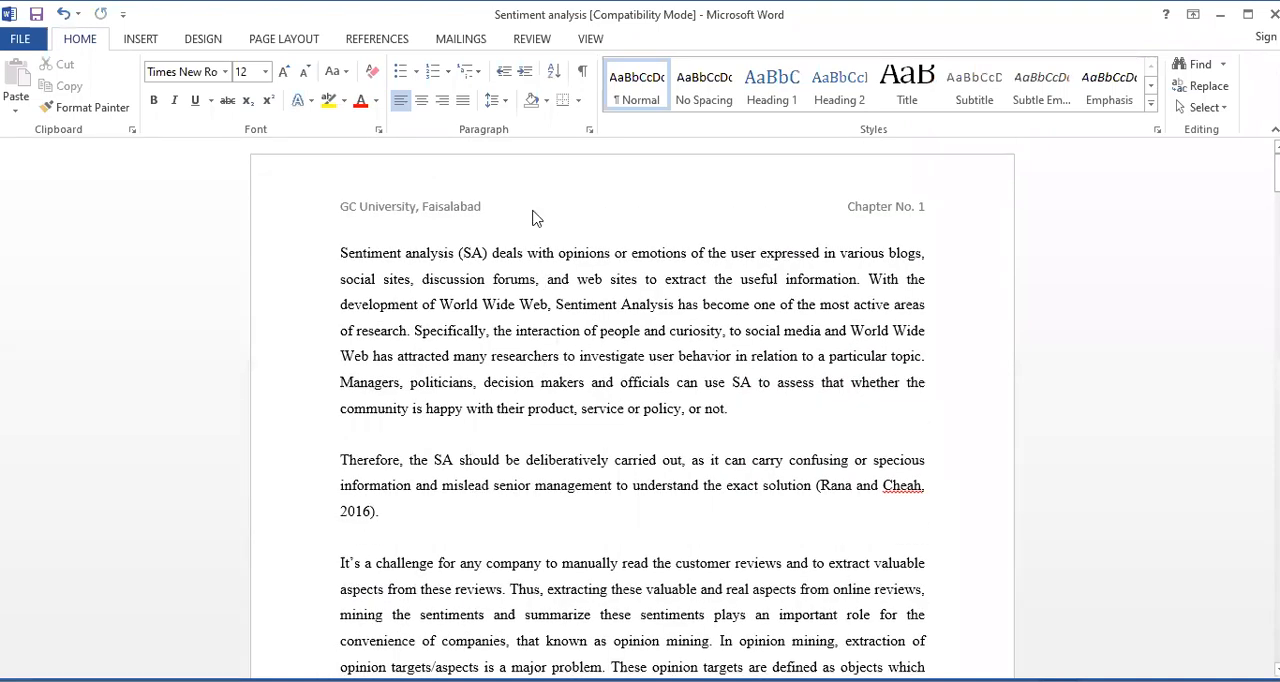
scroll(603, 640, down, 10)
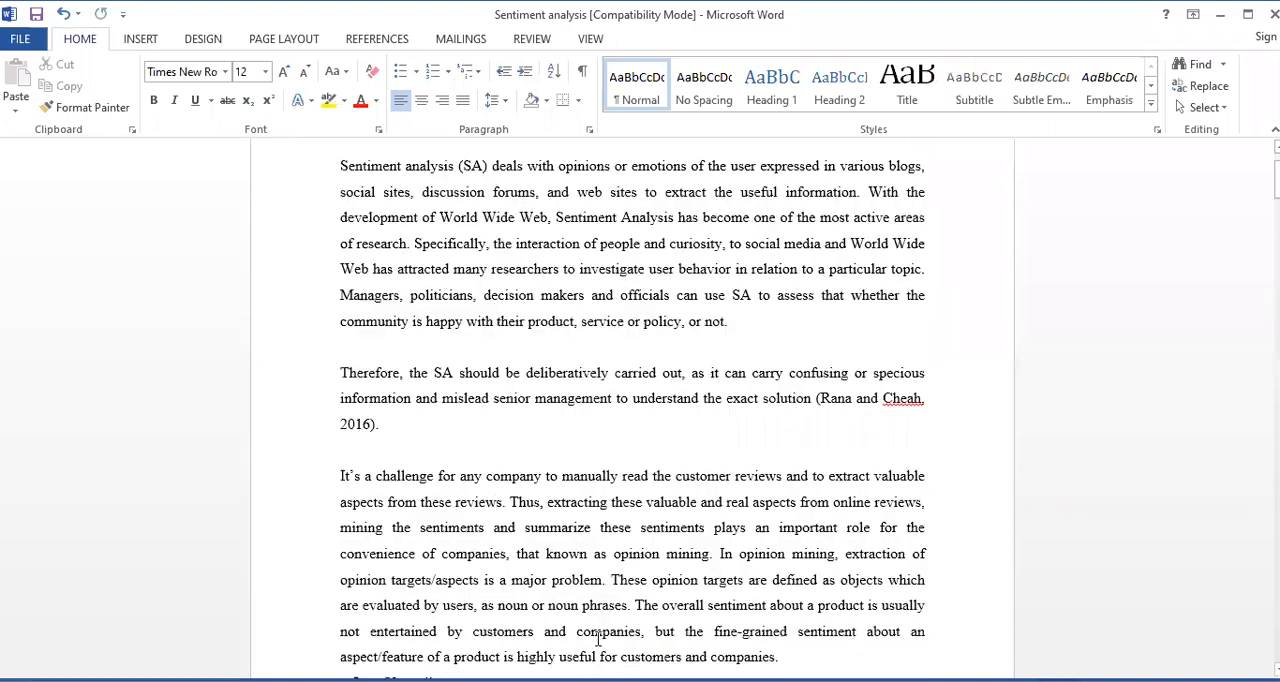
scroll(598, 639, down, 16)
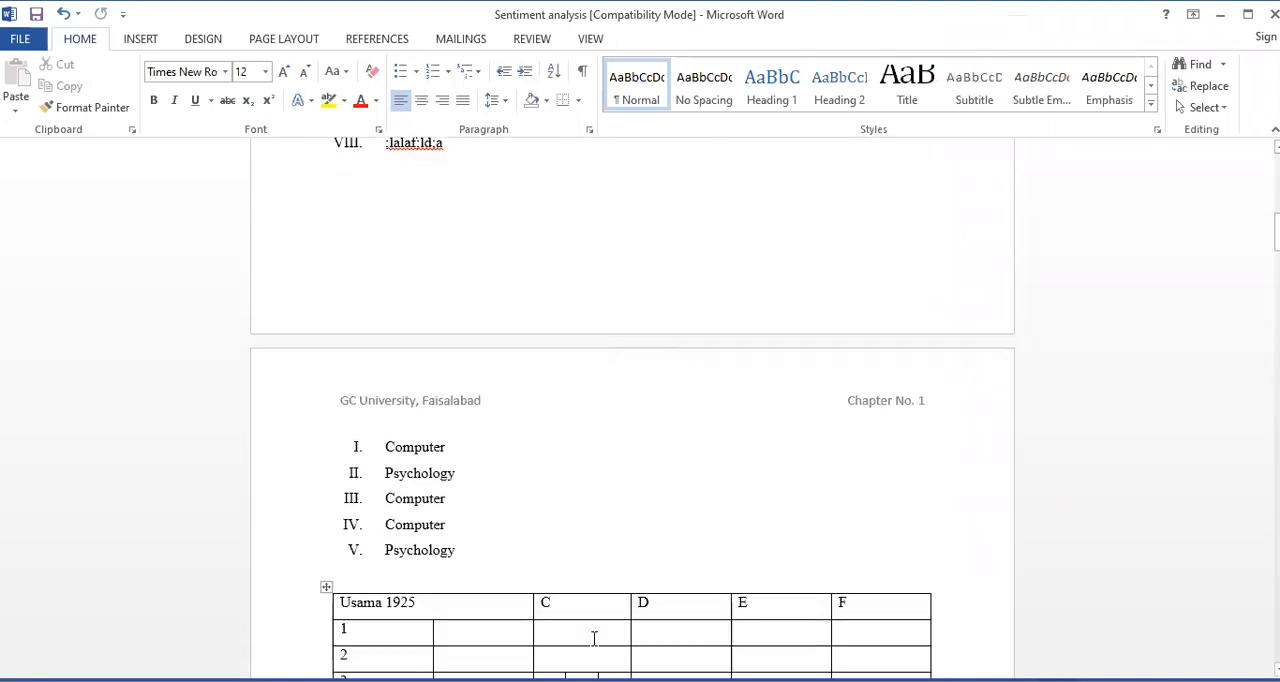
scroll(592, 645, down, 8)
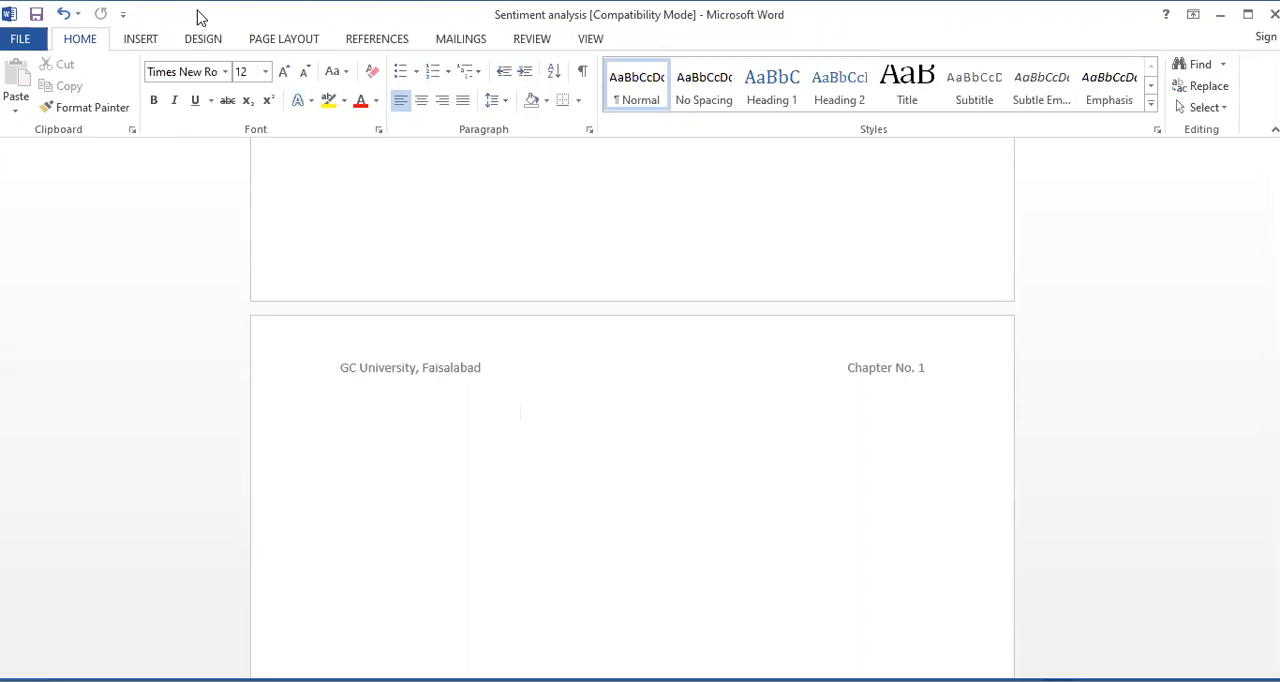
Insert a Next Page section break at the cursor on the blank page and unlink the new section's header from the previous one
click(266, 44)
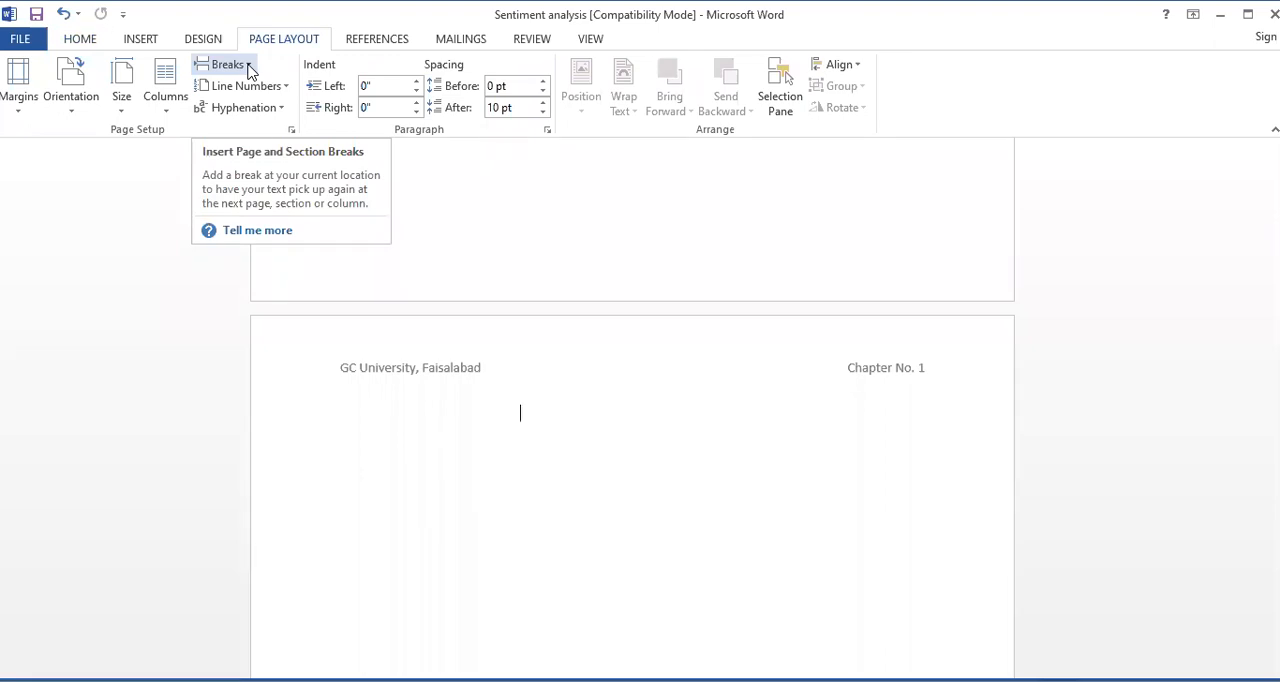
click(249, 66)
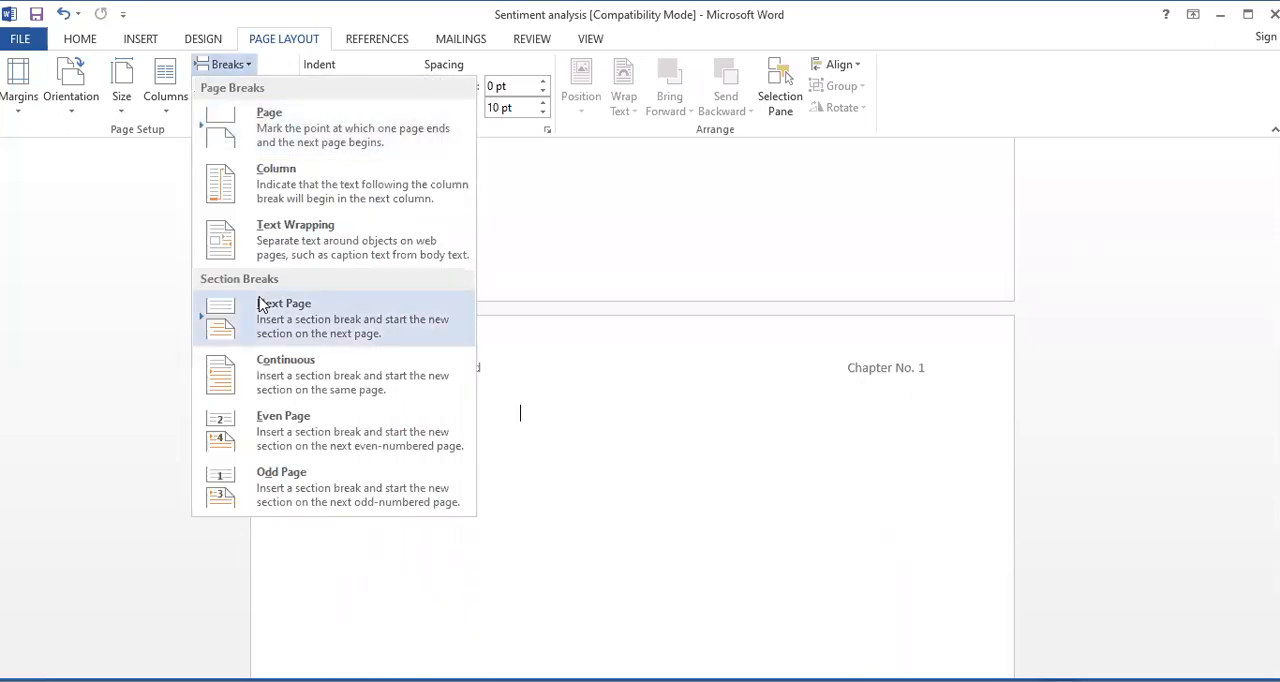
click(323, 327)
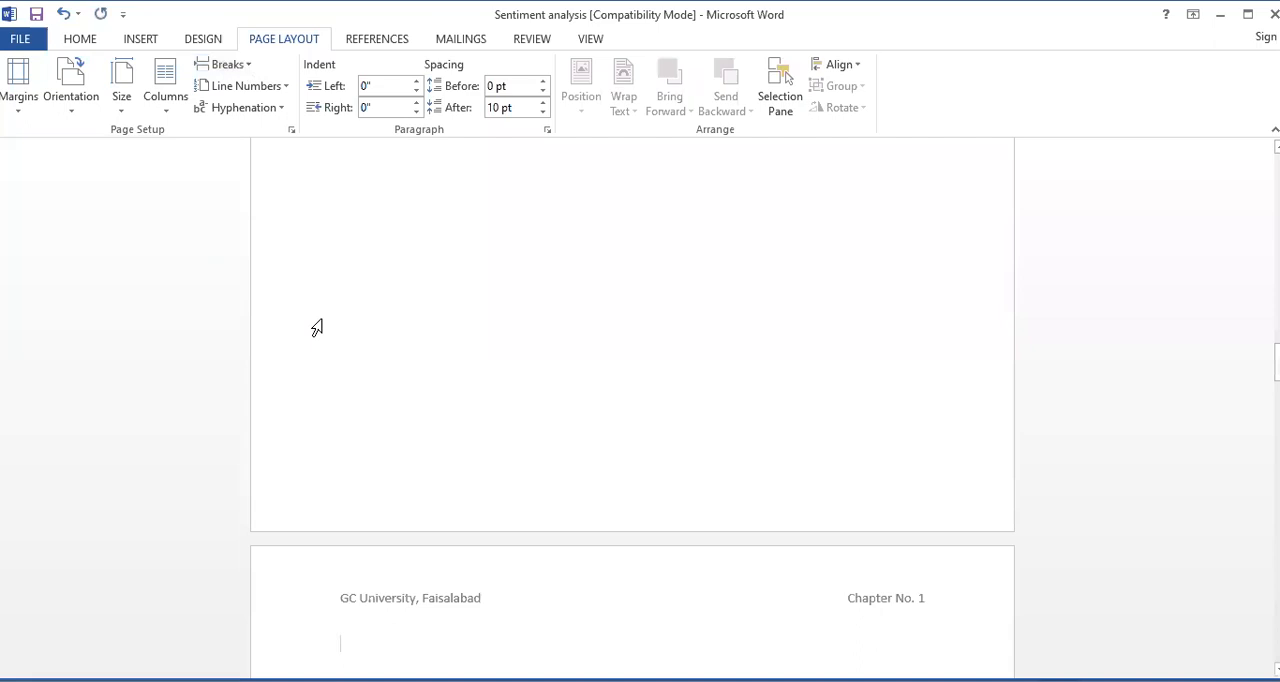
double_click(389, 596)
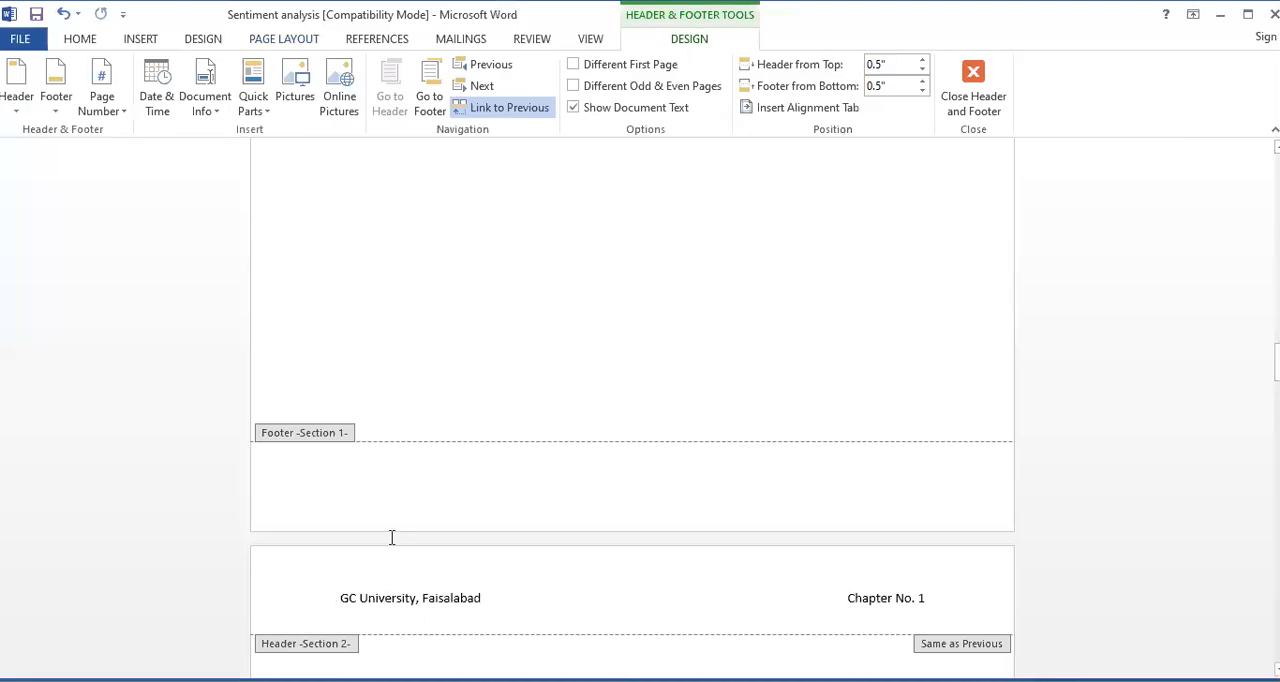
click(488, 110)
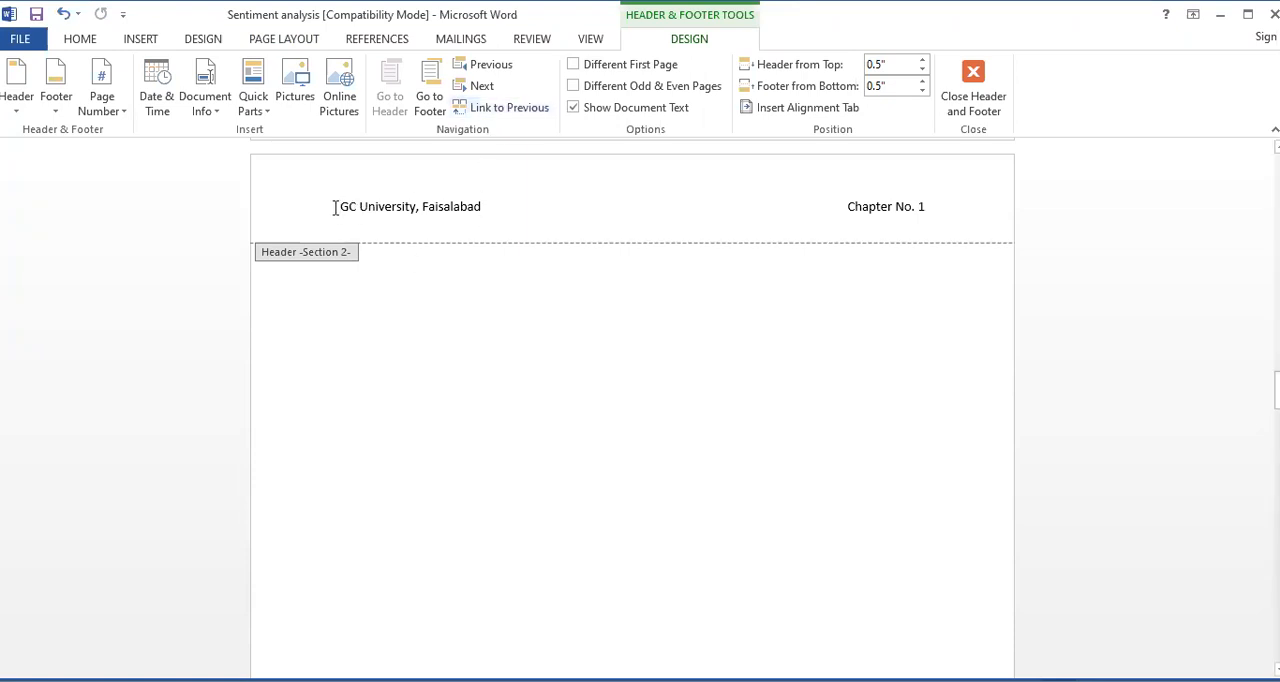
Replace the university name in the Section 2 header with "Introduction to Computing"
drag(342, 207, 470, 208)
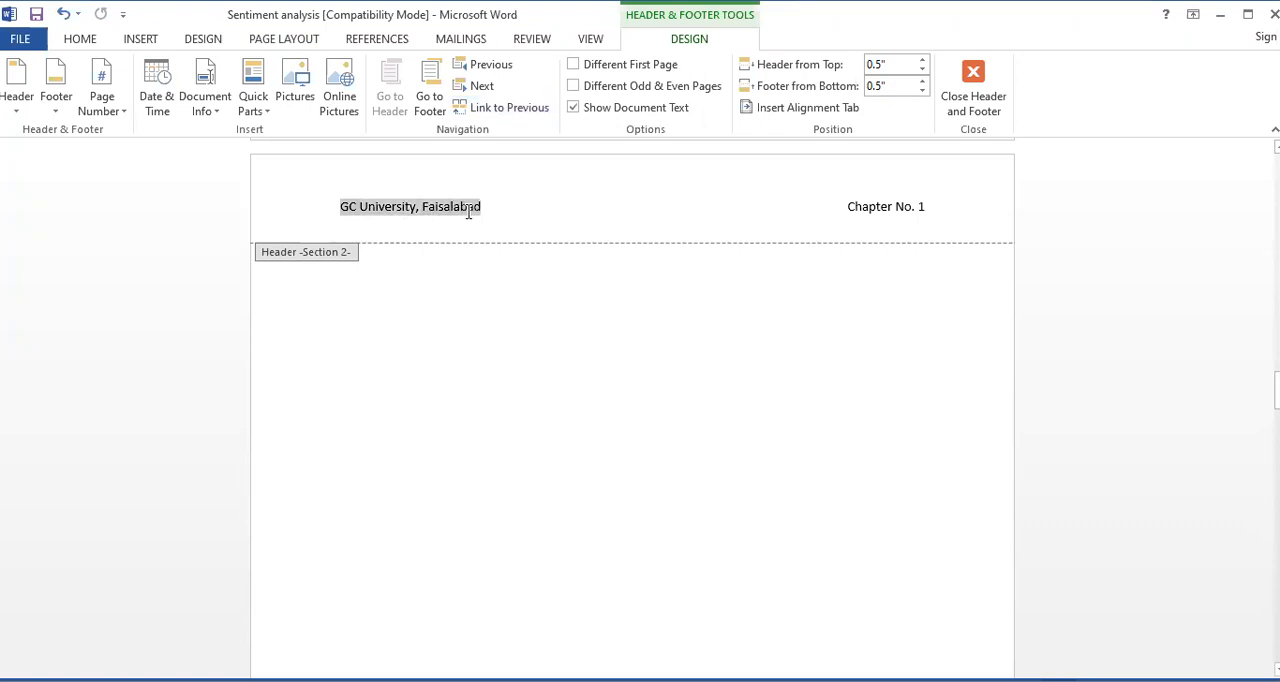
text(Intro)
key(BackSpace)
text(oduction to Computing)
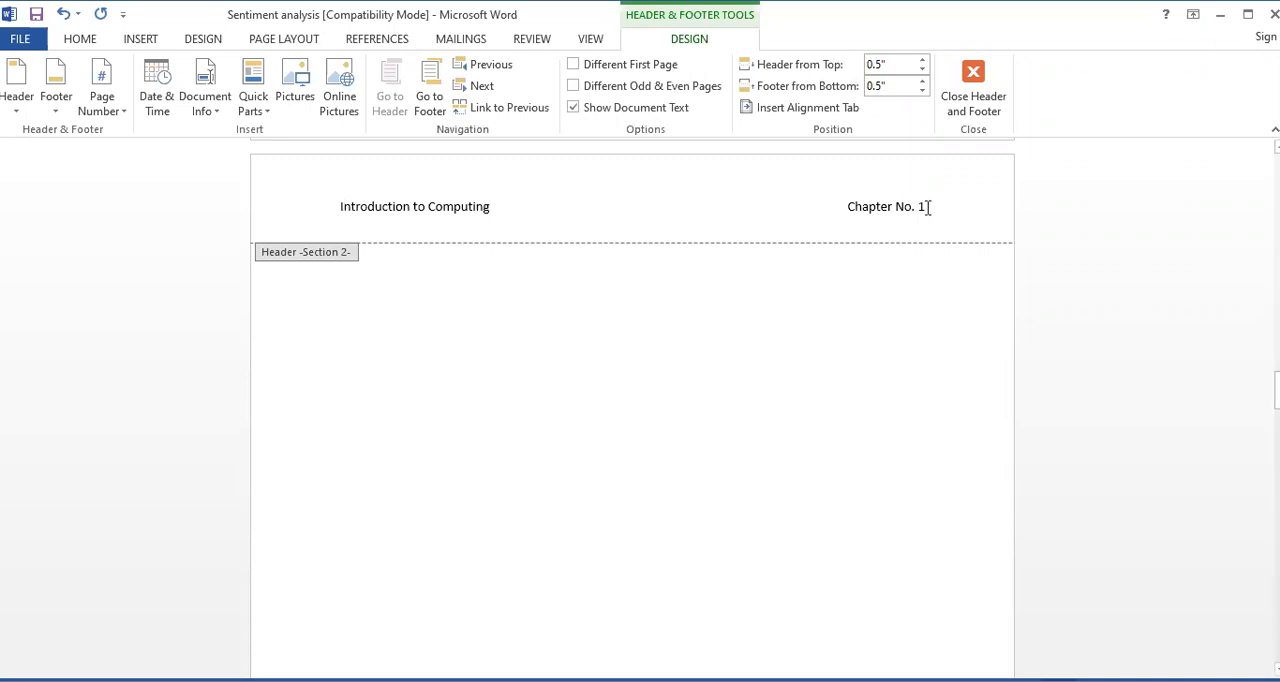
Change the chapter number in the Section 2 header to "Chapter No. 2" and return to the document body
click(941, 240)
key(BackSpace)
text(2)
double_click(492, 397)
Compare the Section 2 header with the headers on the earlier pages, going back to the first page
scroll(531, 438, up, 3)
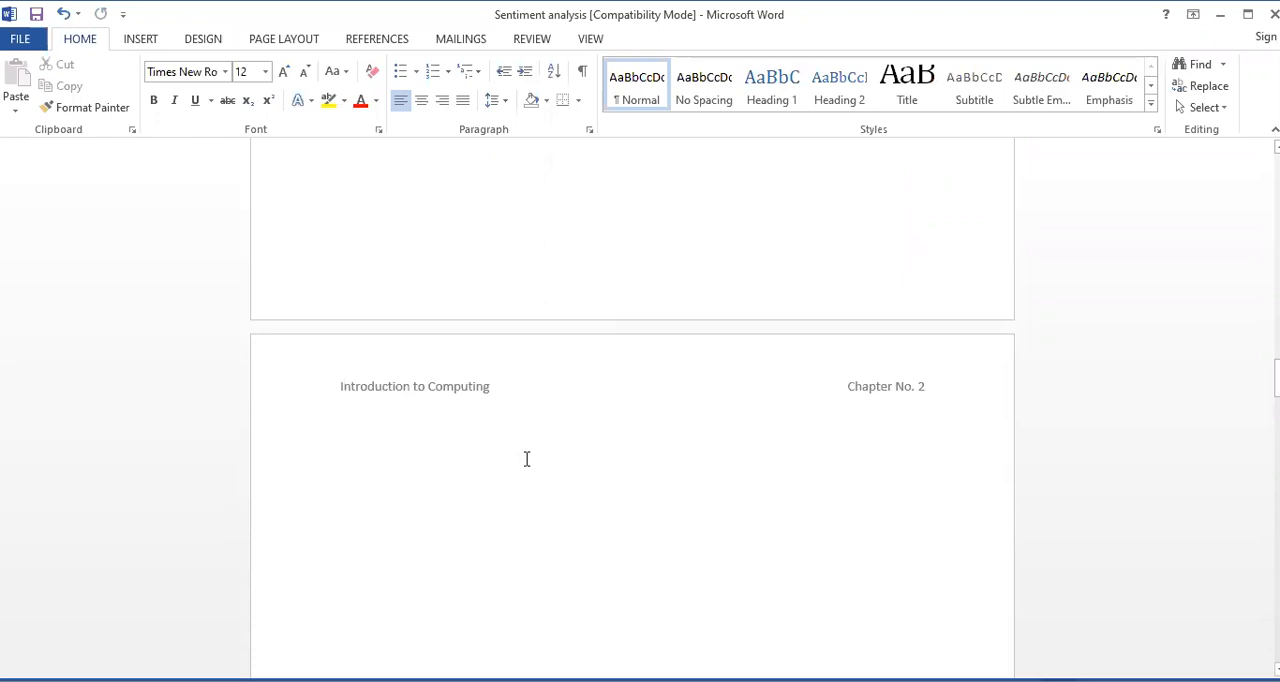
scroll(526, 459, up, 15)
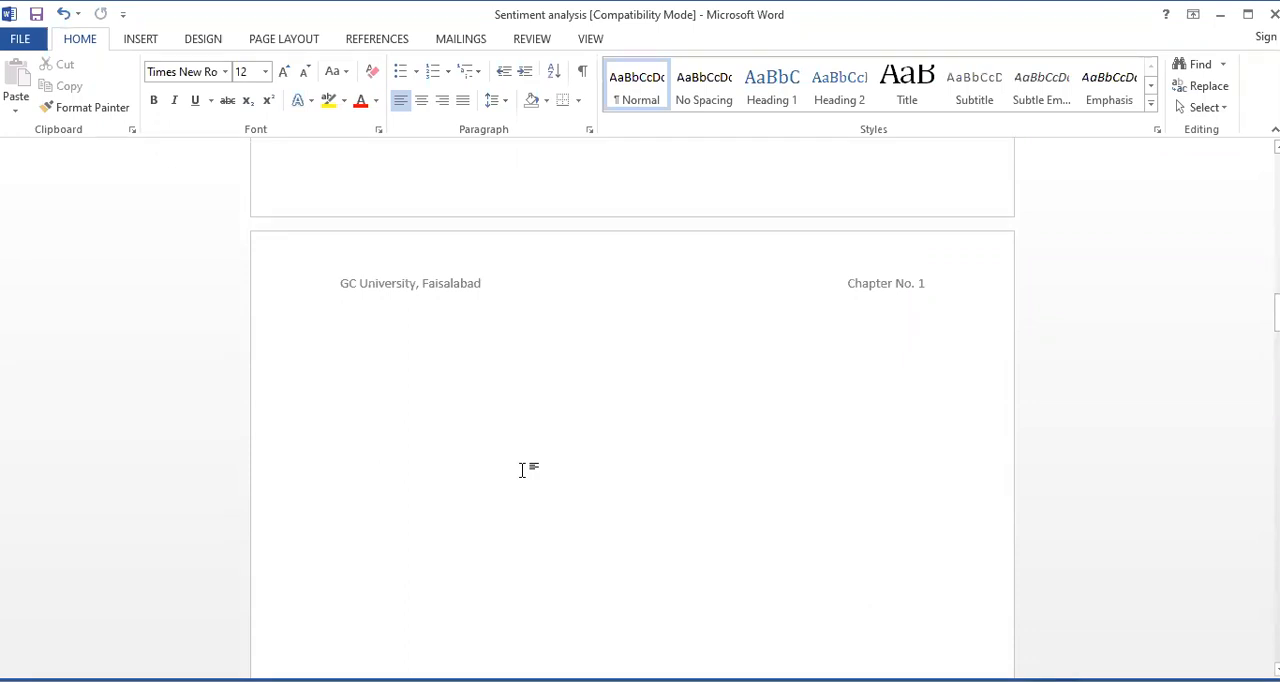
scroll(521, 470, up, 3)
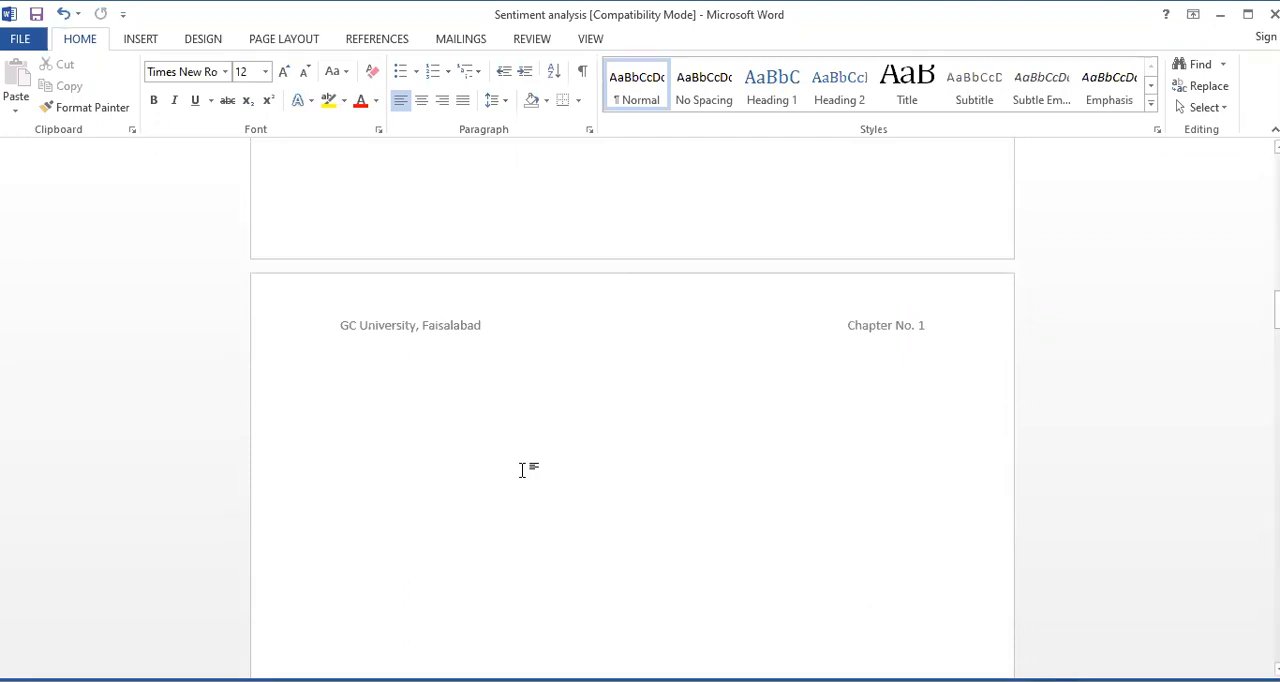
scroll(527, 479, up, 15)
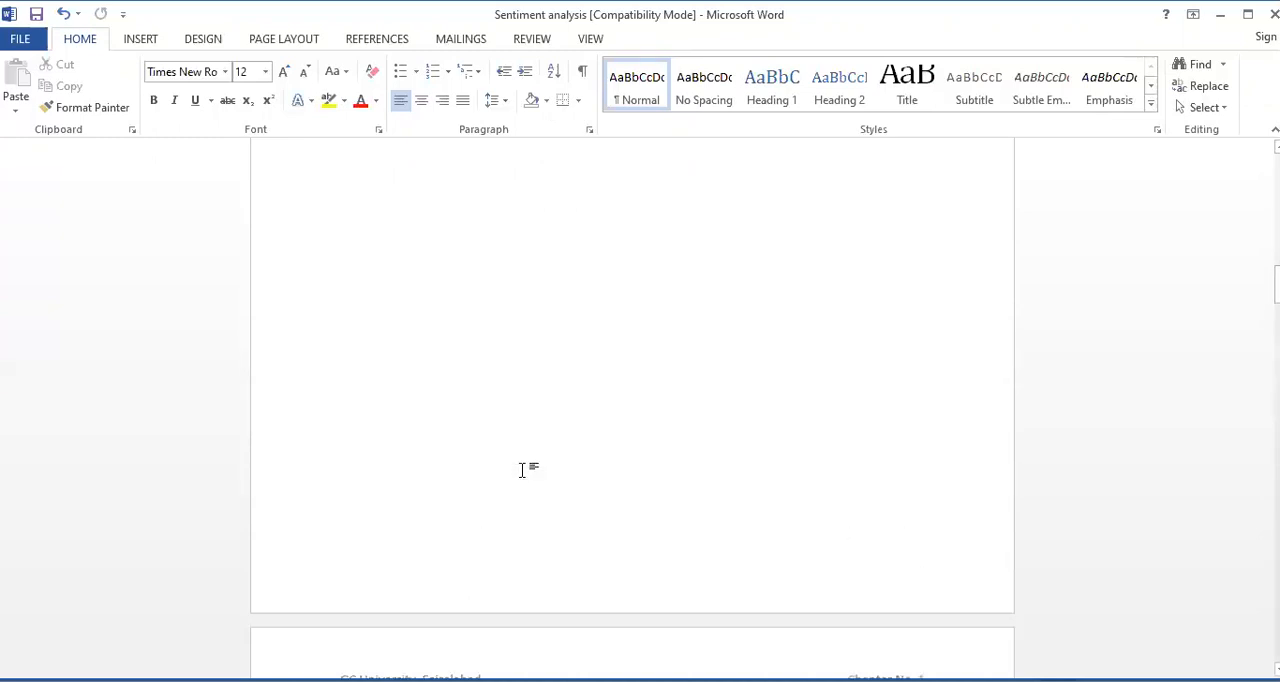
scroll(521, 470, up, 12)
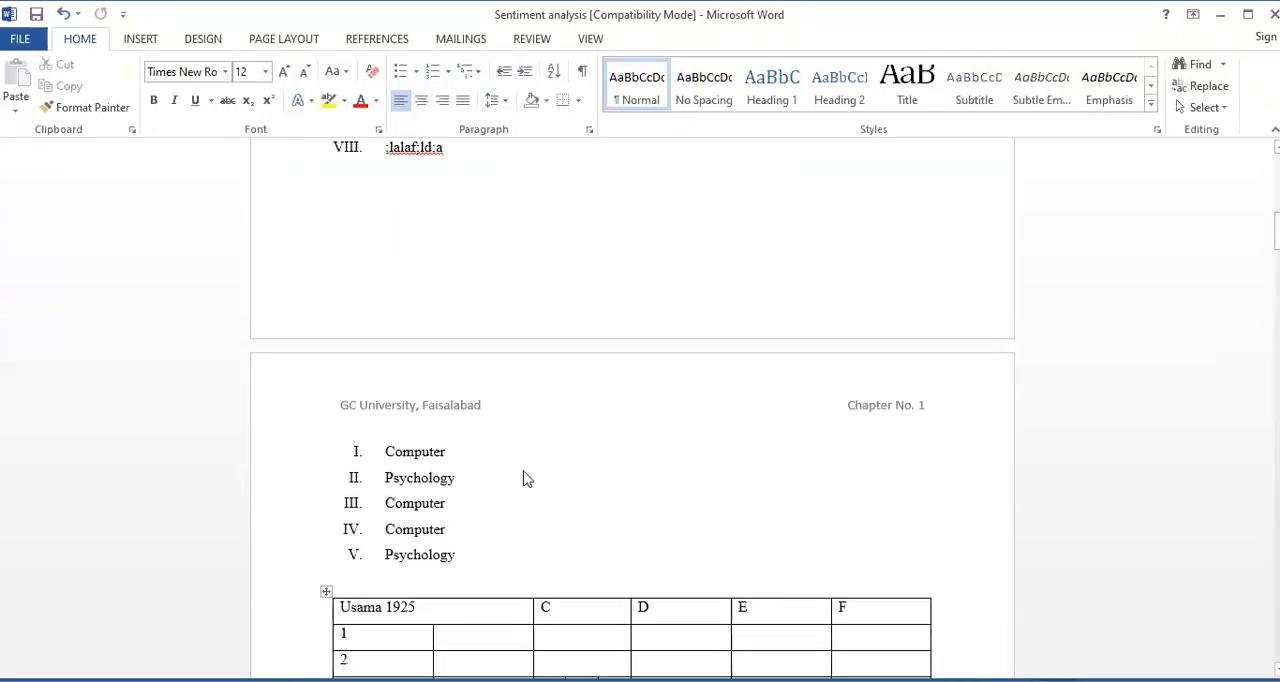
scroll(524, 470, up, 12)
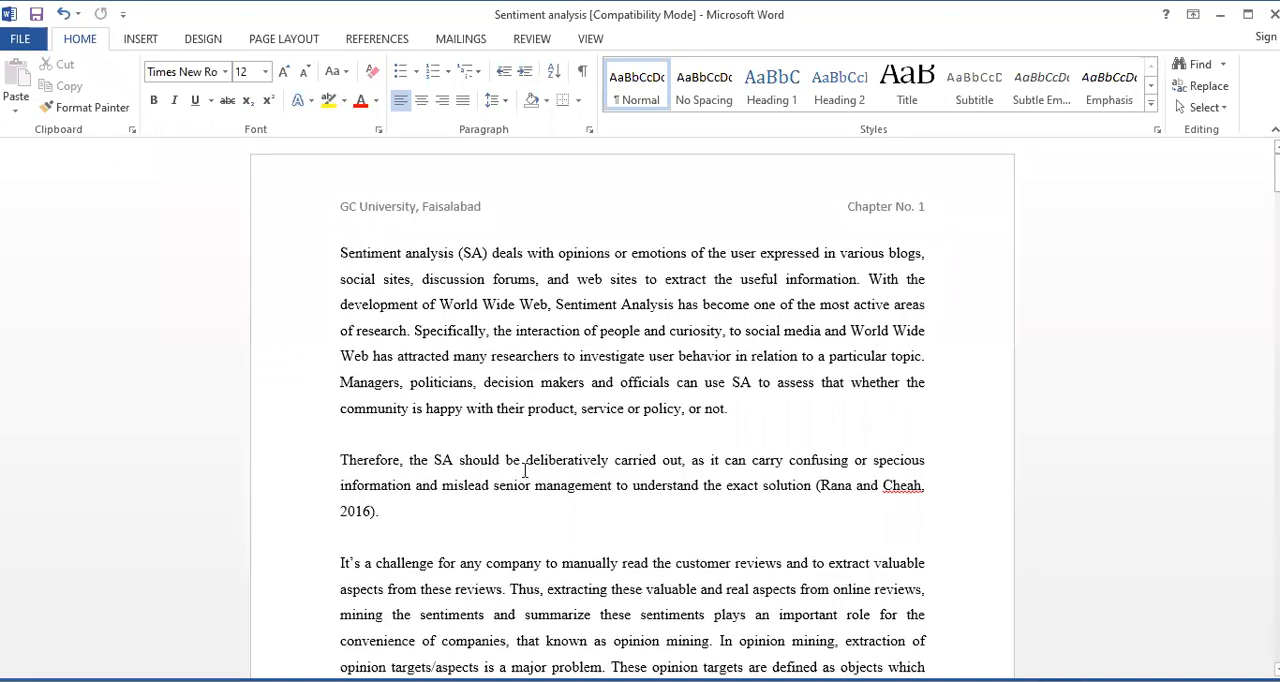
Check the headers from the first page through the section change and on to the final pages of Section 2
scroll(524, 470, down, 10)
scroll(522, 478, down, 15)
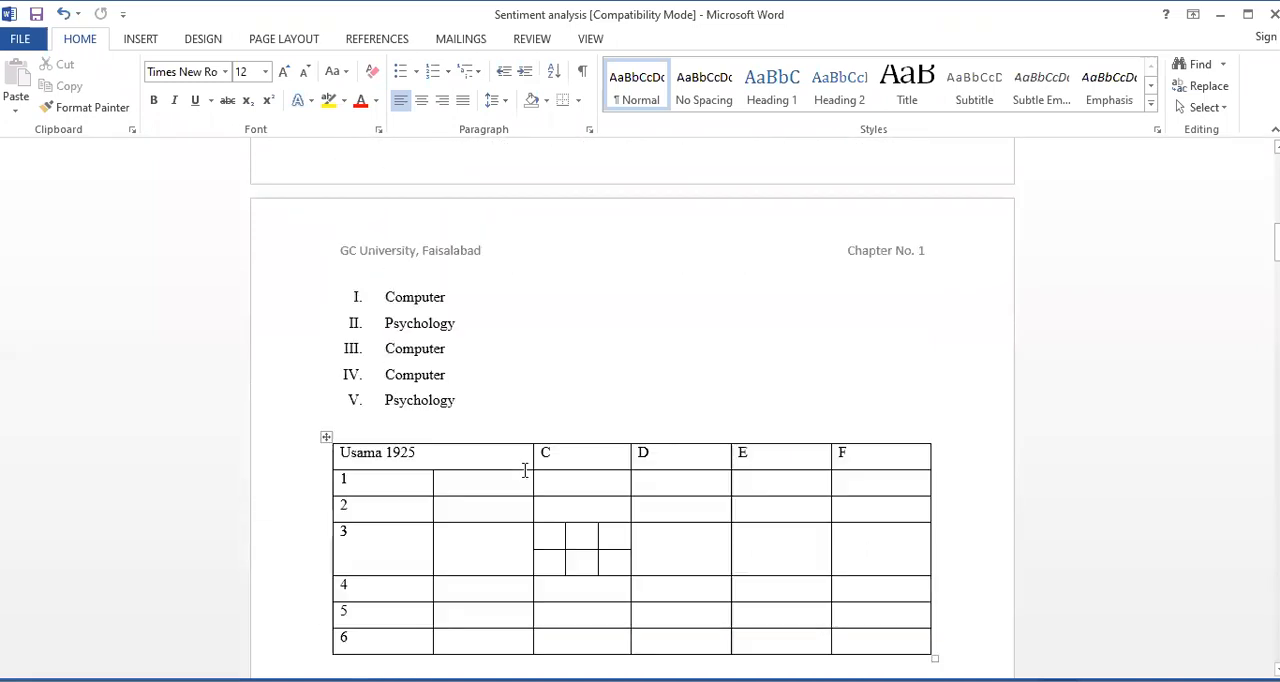
scroll(522, 480, down, 2)
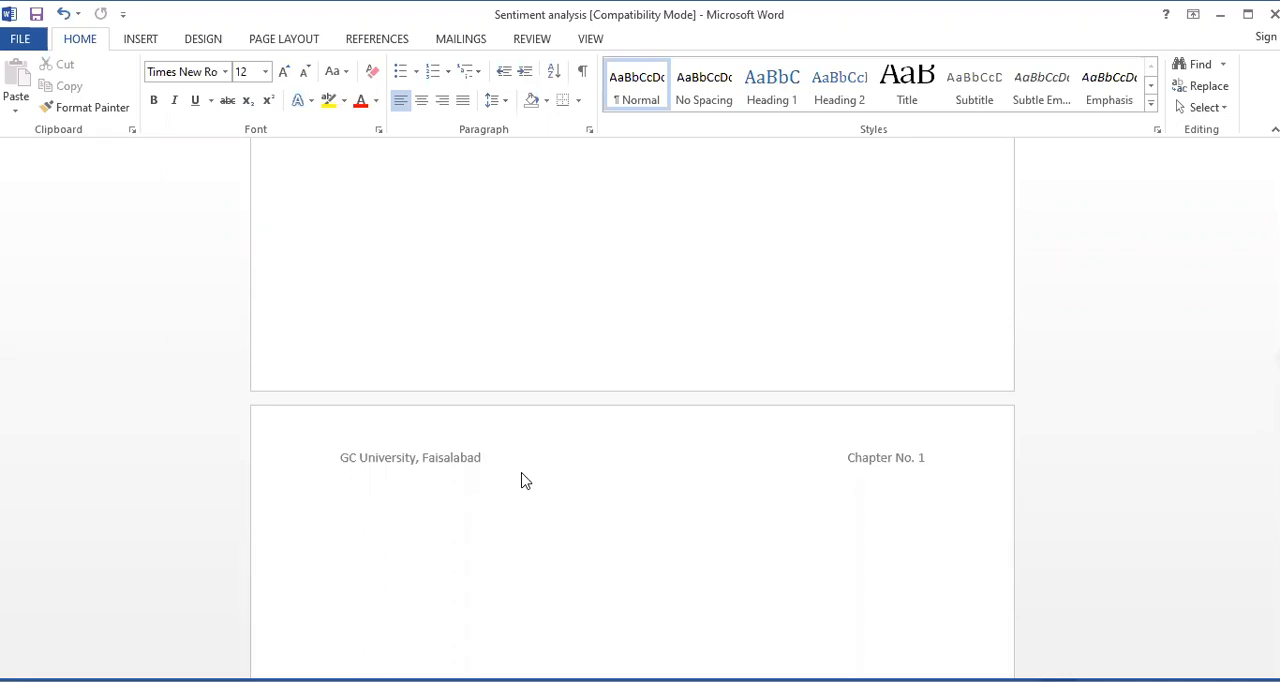
scroll(522, 474, down, 5)
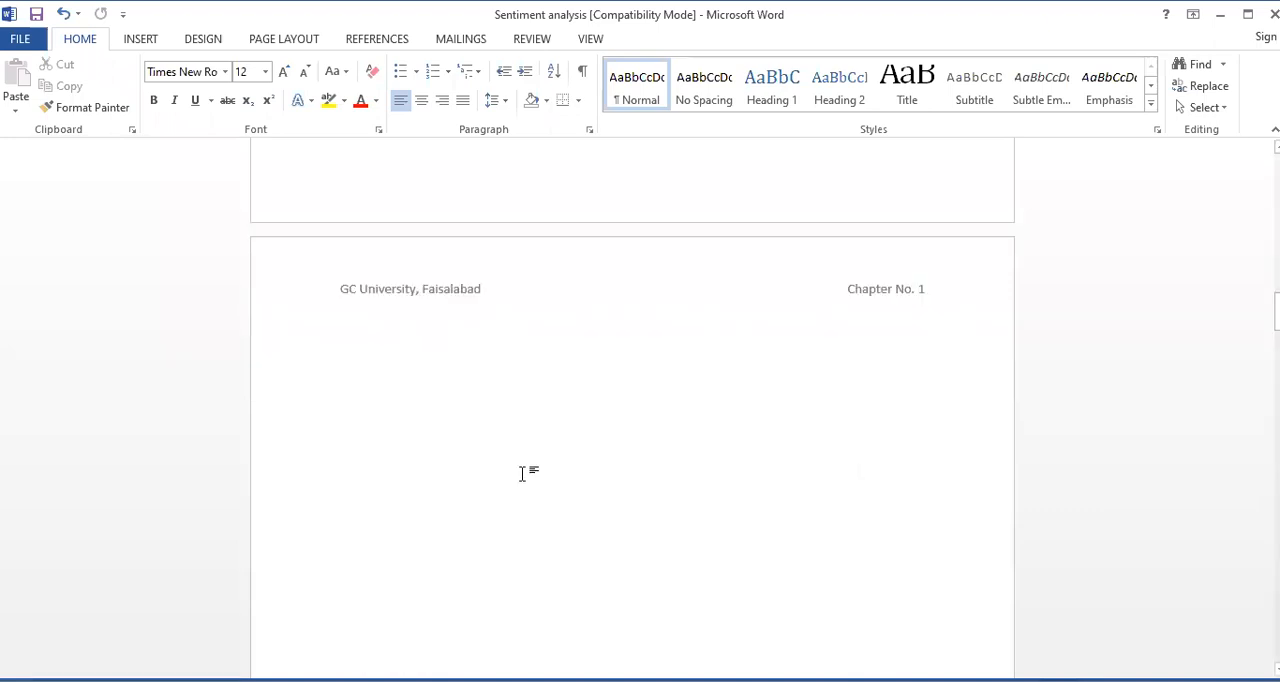
scroll(522, 474, down, 5)
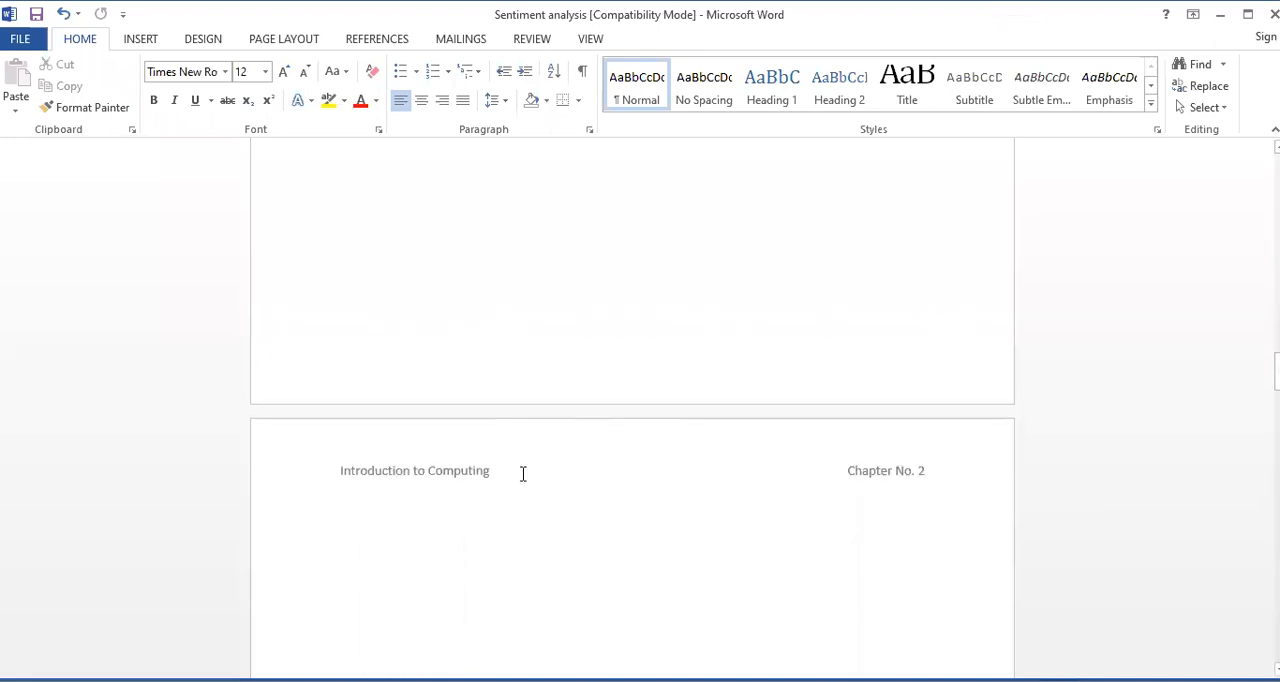
click(523, 474)
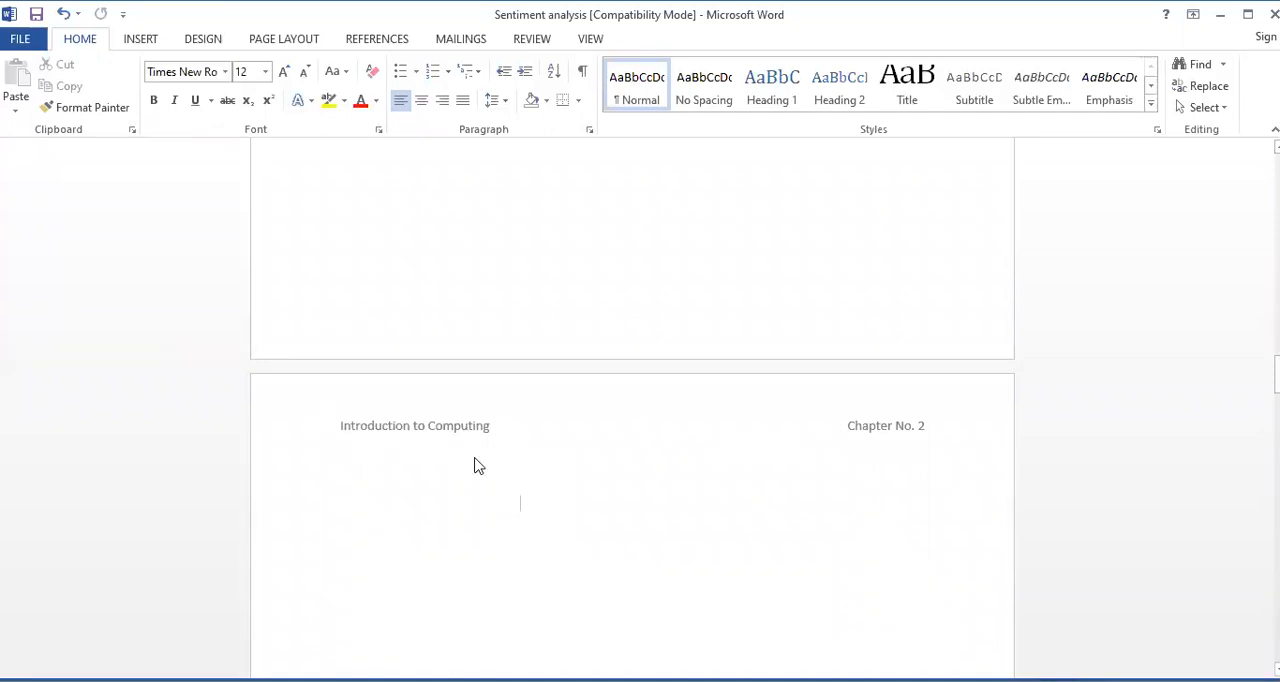
scroll(466, 466, down, 4)
scroll(466, 466, down, 5)
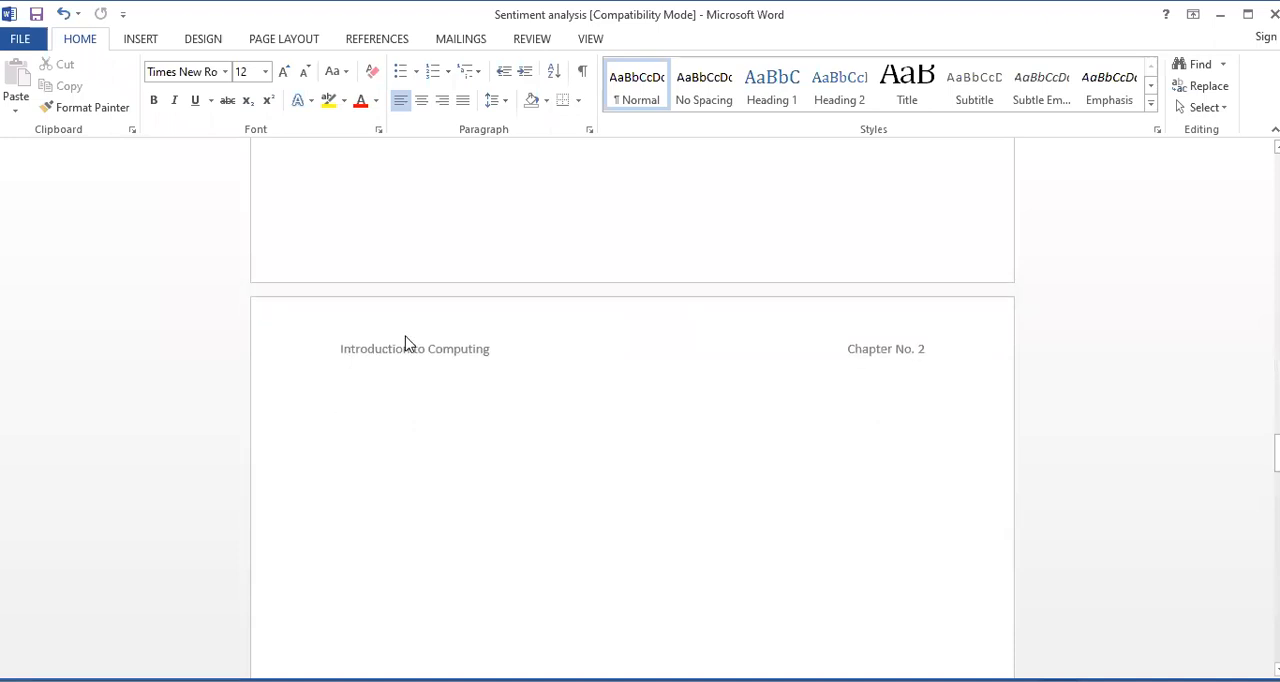
scroll(513, 517, down, 7)
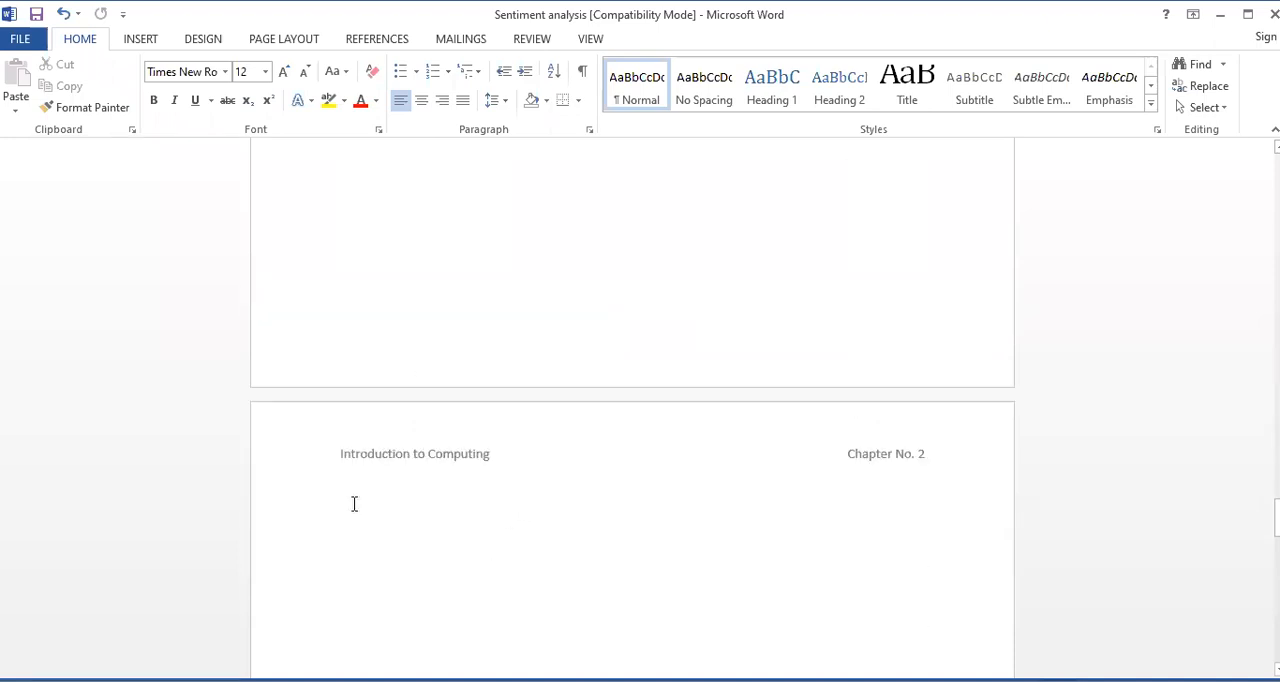
scroll(478, 468, down, 2)
scroll(478, 468, down, 8)
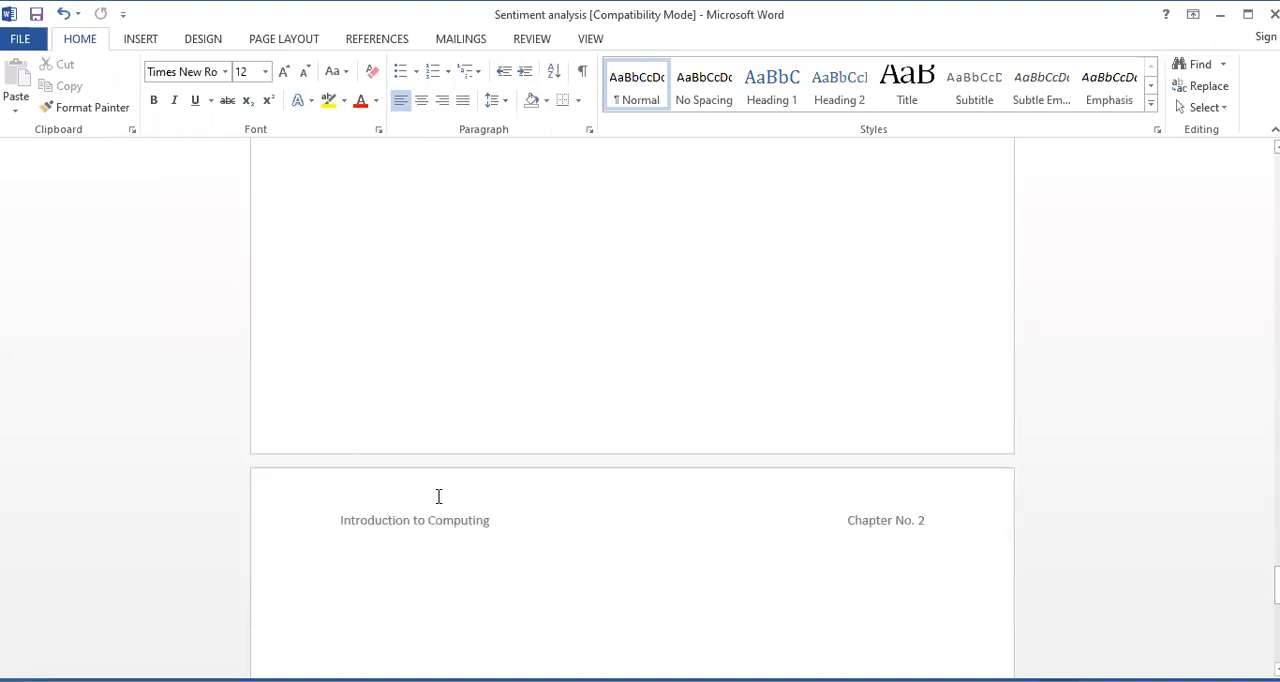
scroll(626, 425, down, 8)
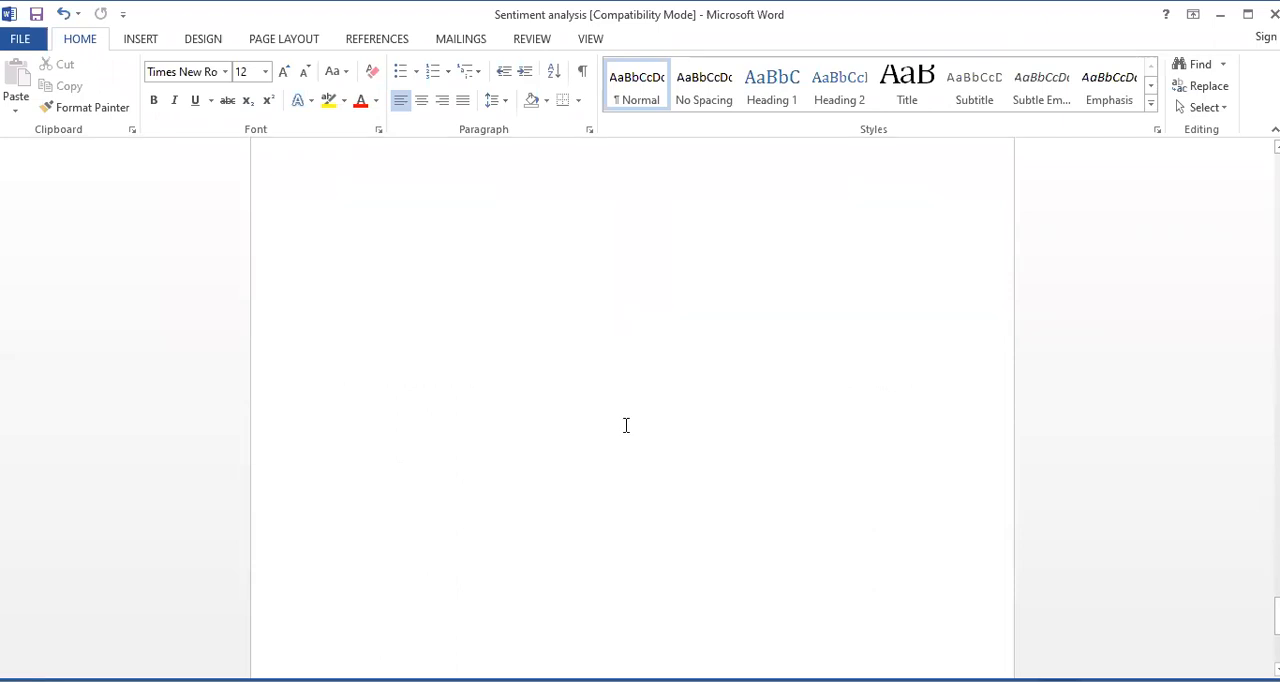
scroll(626, 425, down, 8)
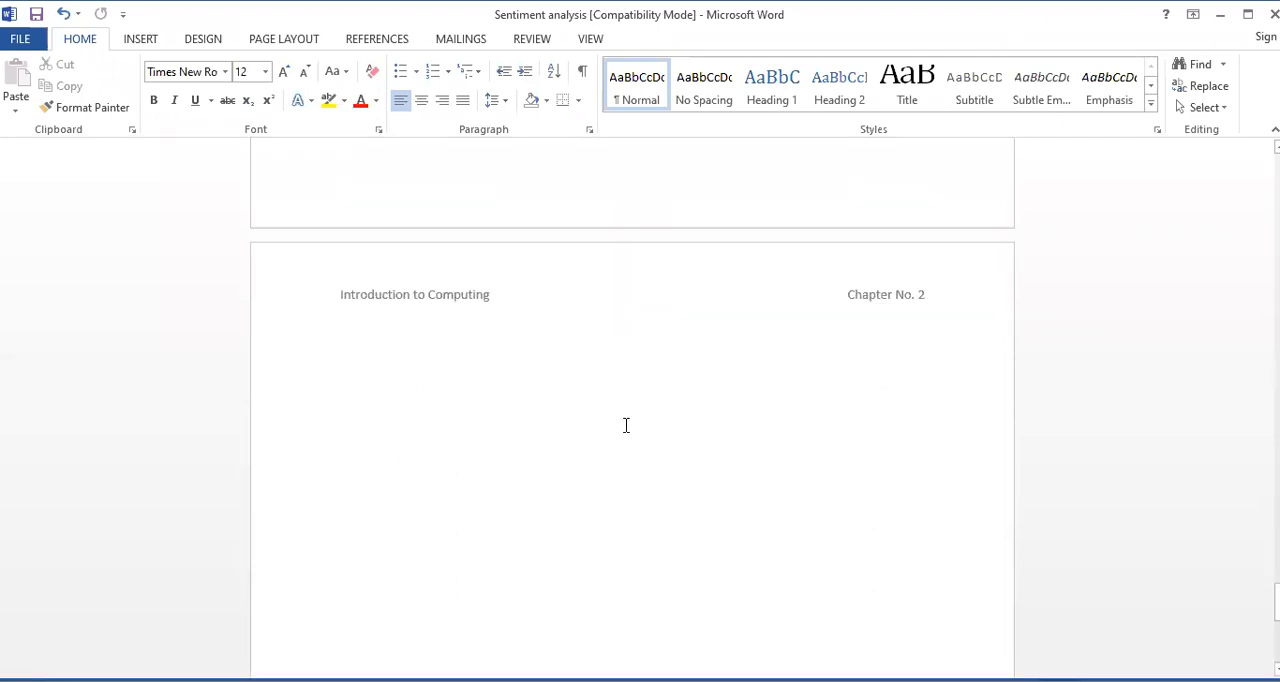
scroll(626, 425, up, 8)
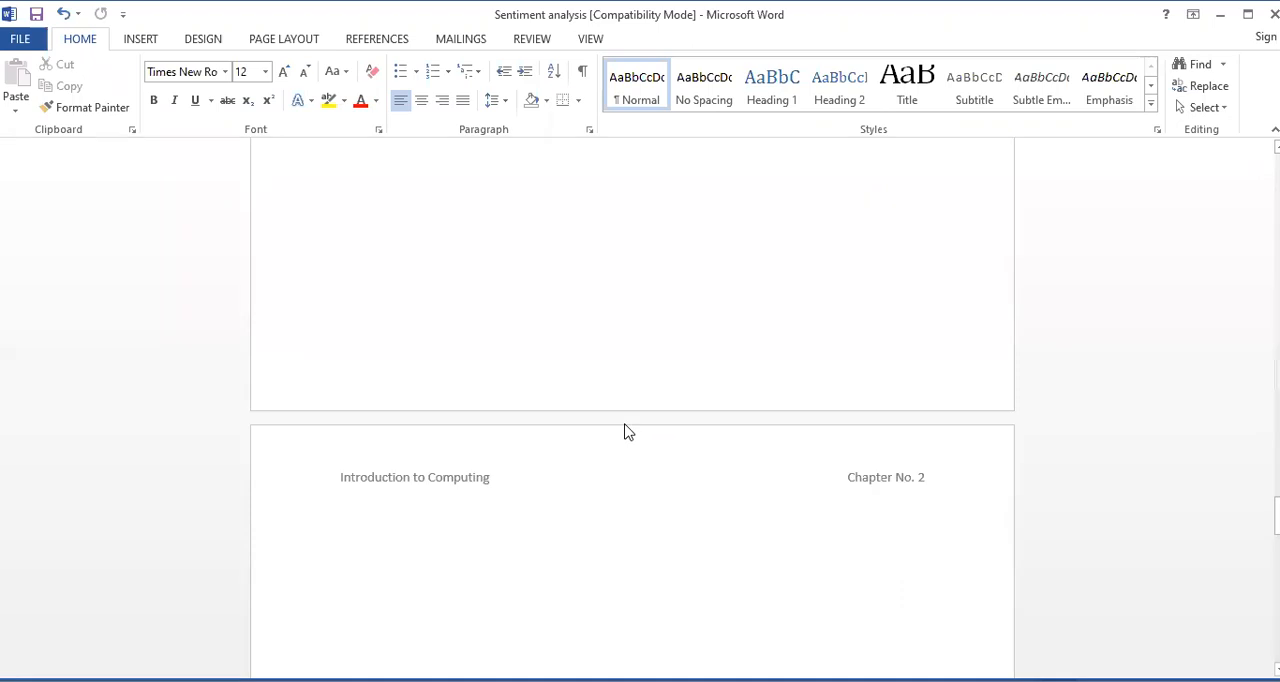
scroll(626, 425, down, 3)
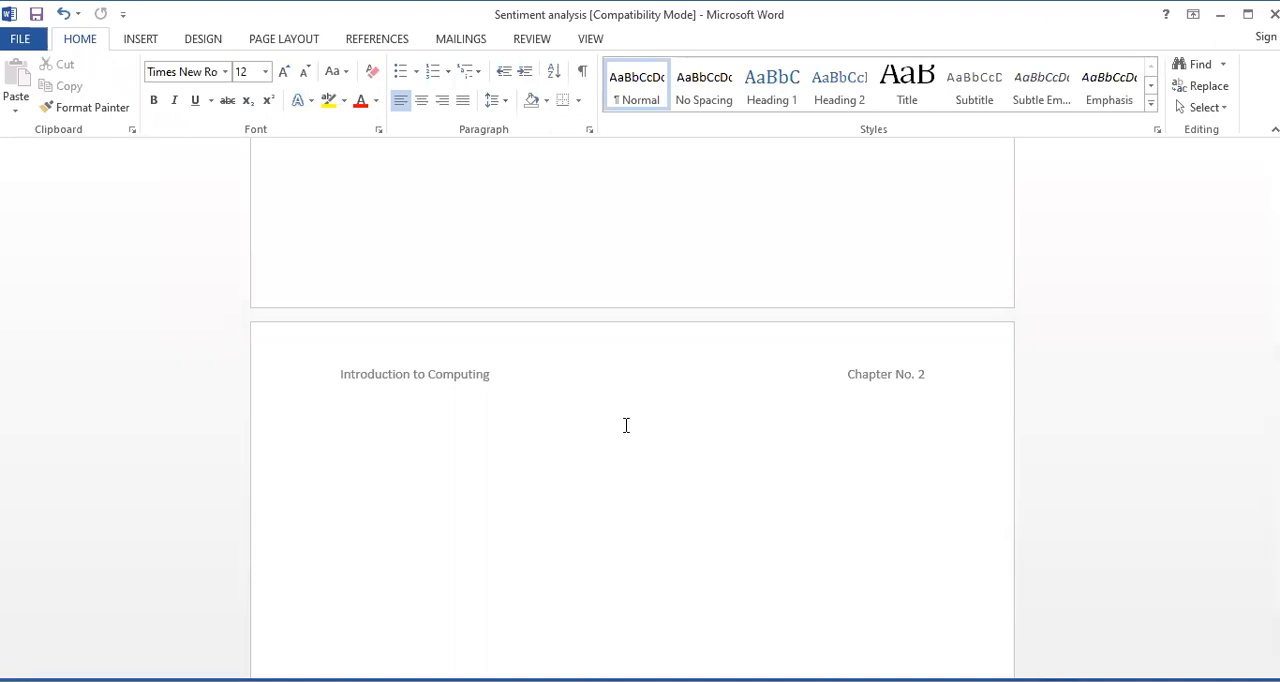
Insert a built-in header with the Blank (Three Columns) layout
click(153, 44)
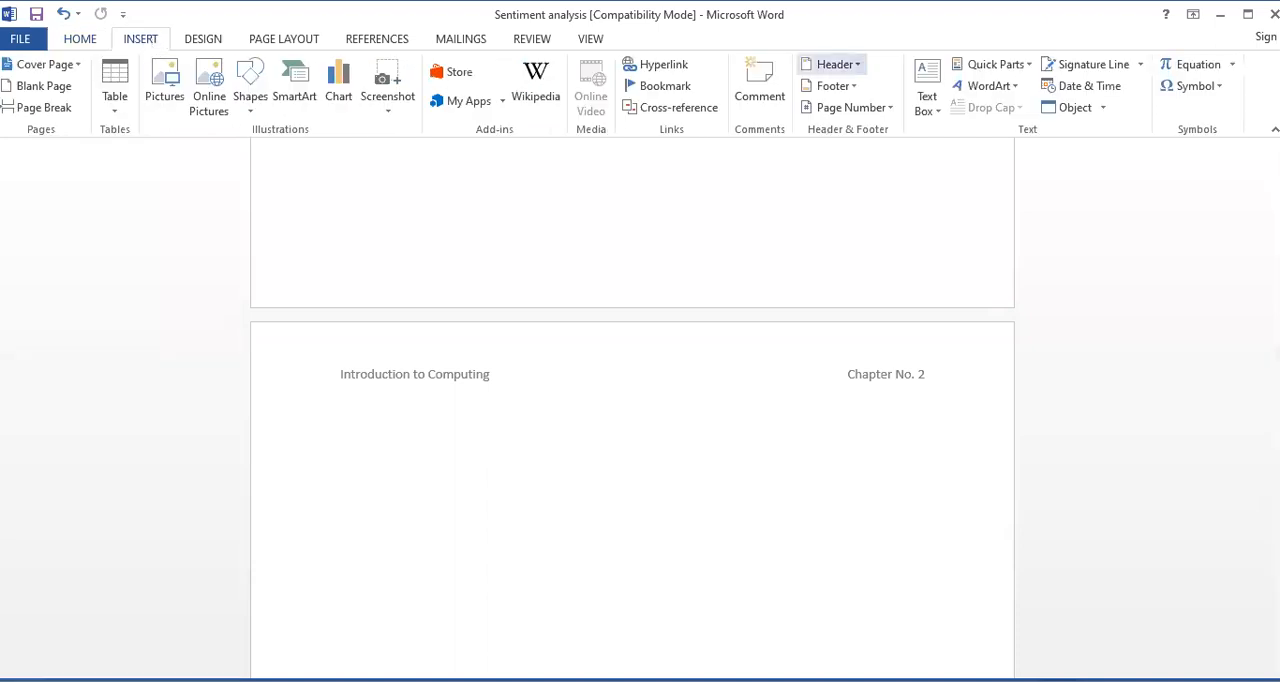
click(835, 64)
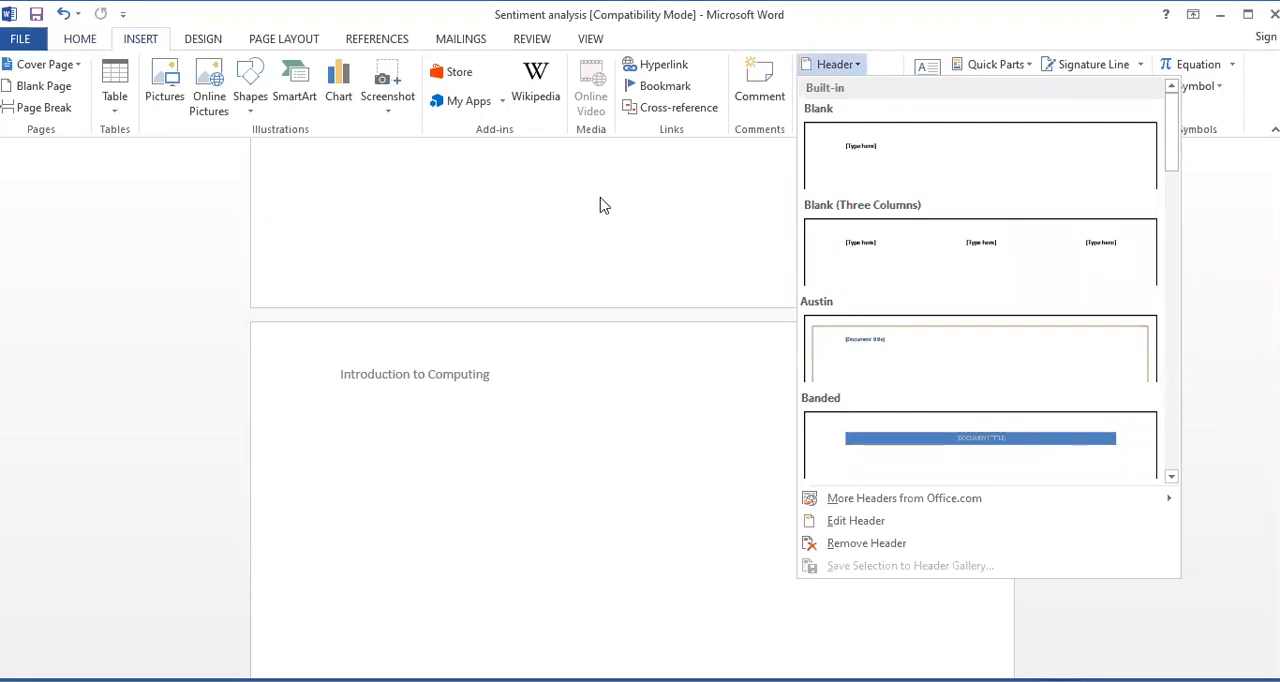
click(671, 358)
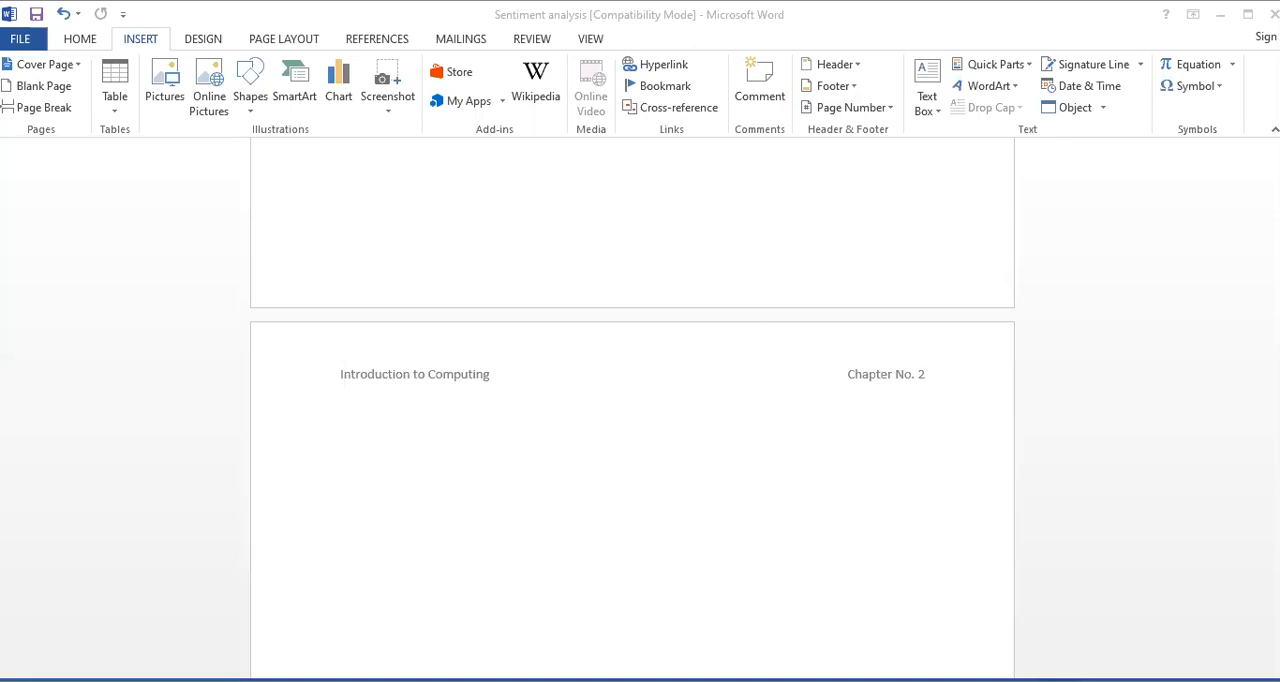
click(838, 65)
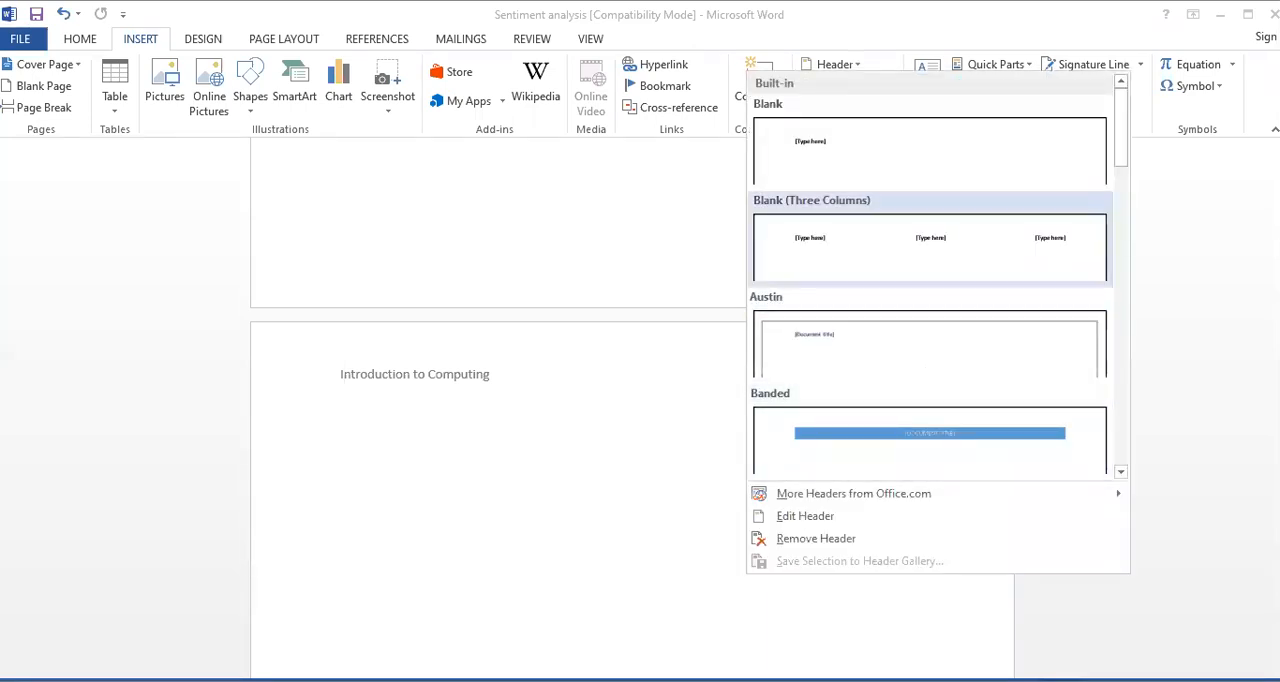
click(930, 240)
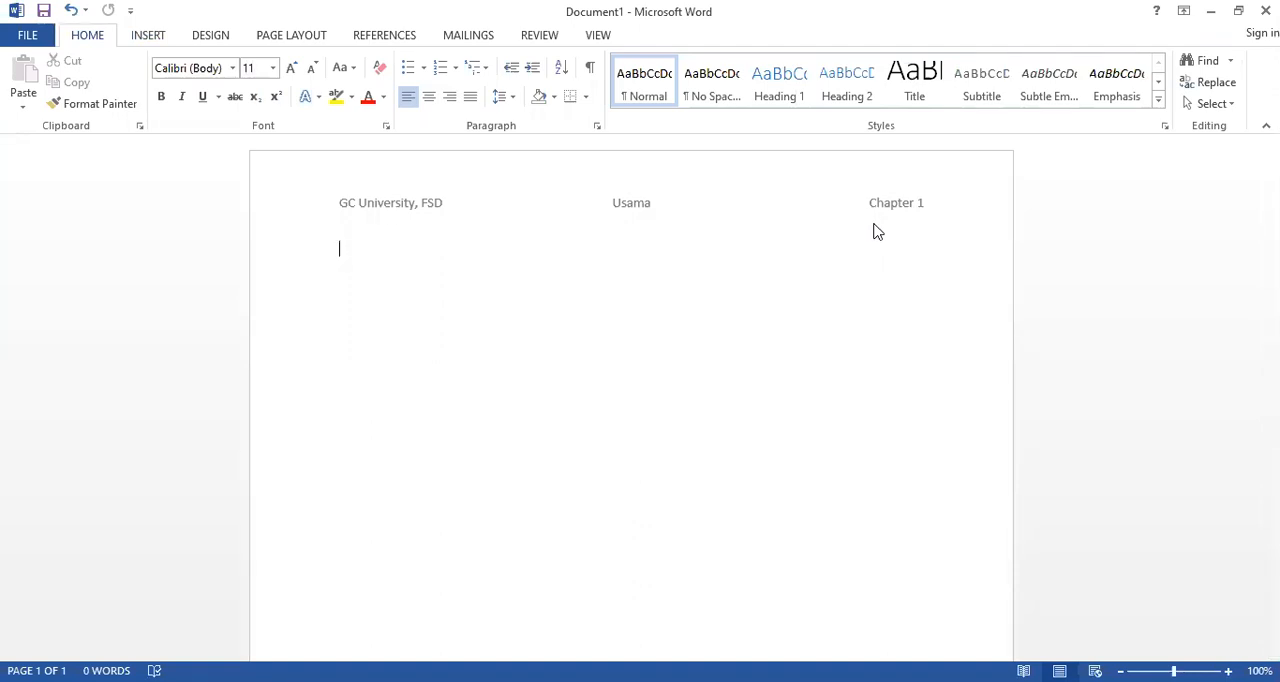
Add five page breaks to extend the document to six pages
scroll(692, 363, down, 5)
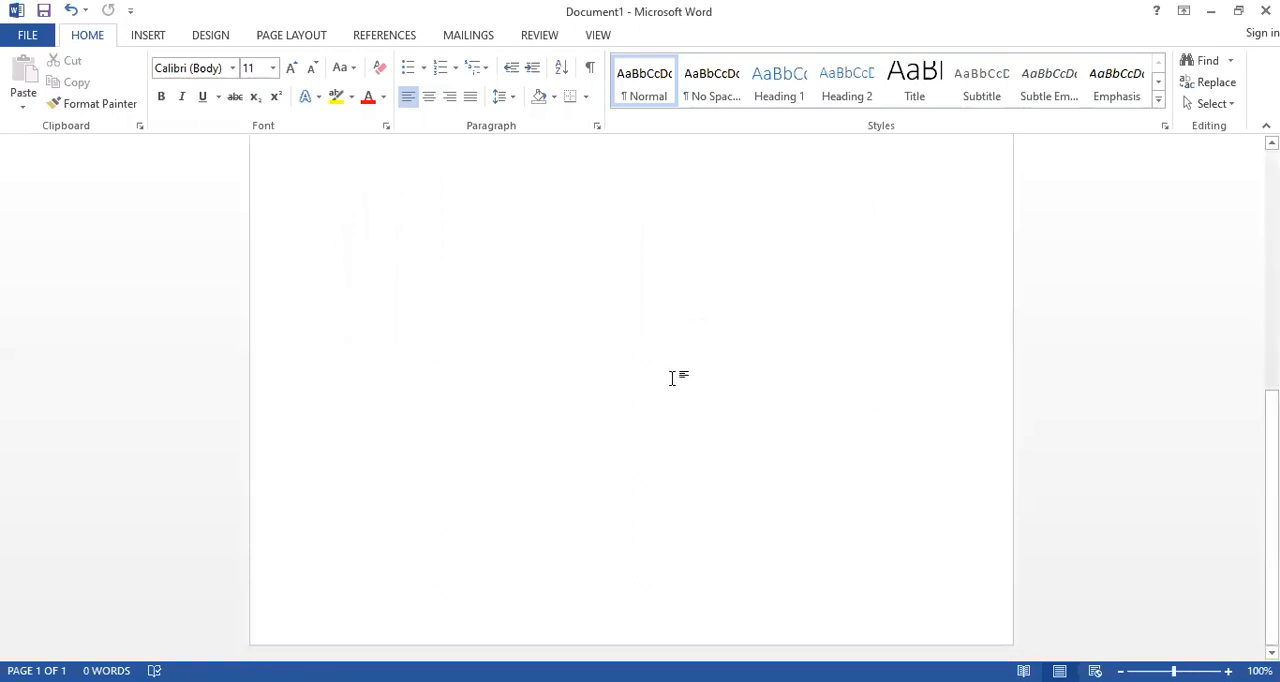
scroll(676, 375, up, 5)
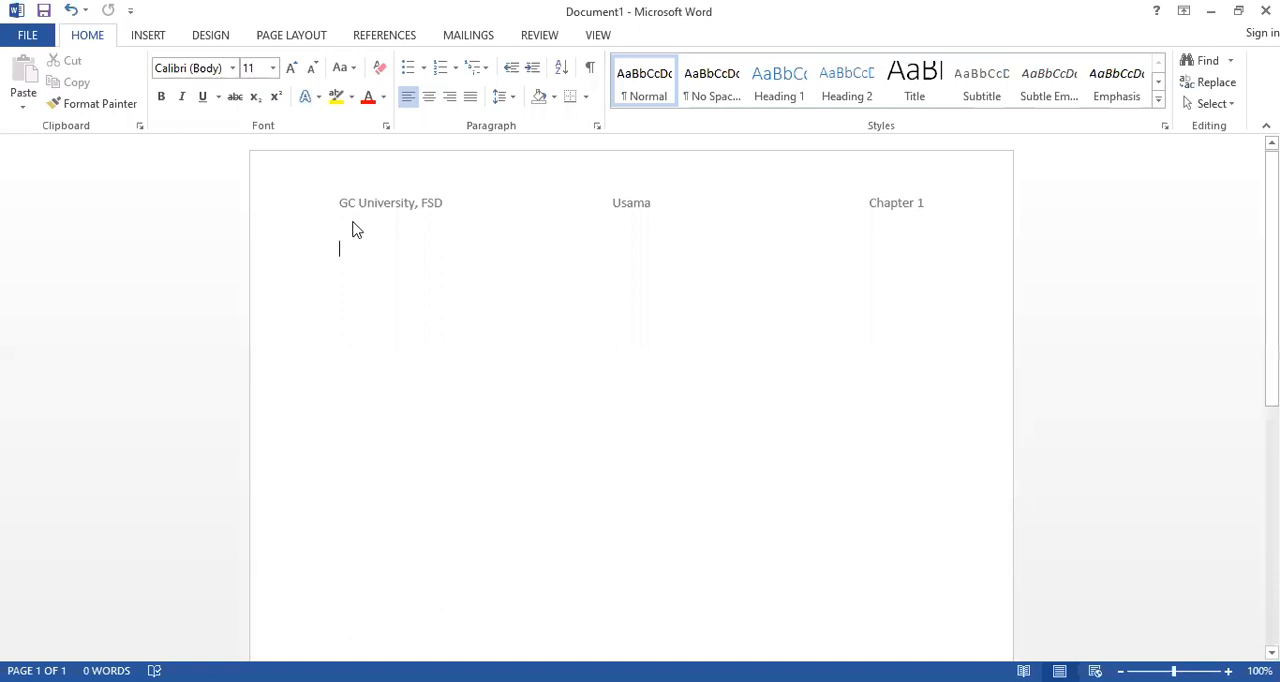
key(ctrl+Return)
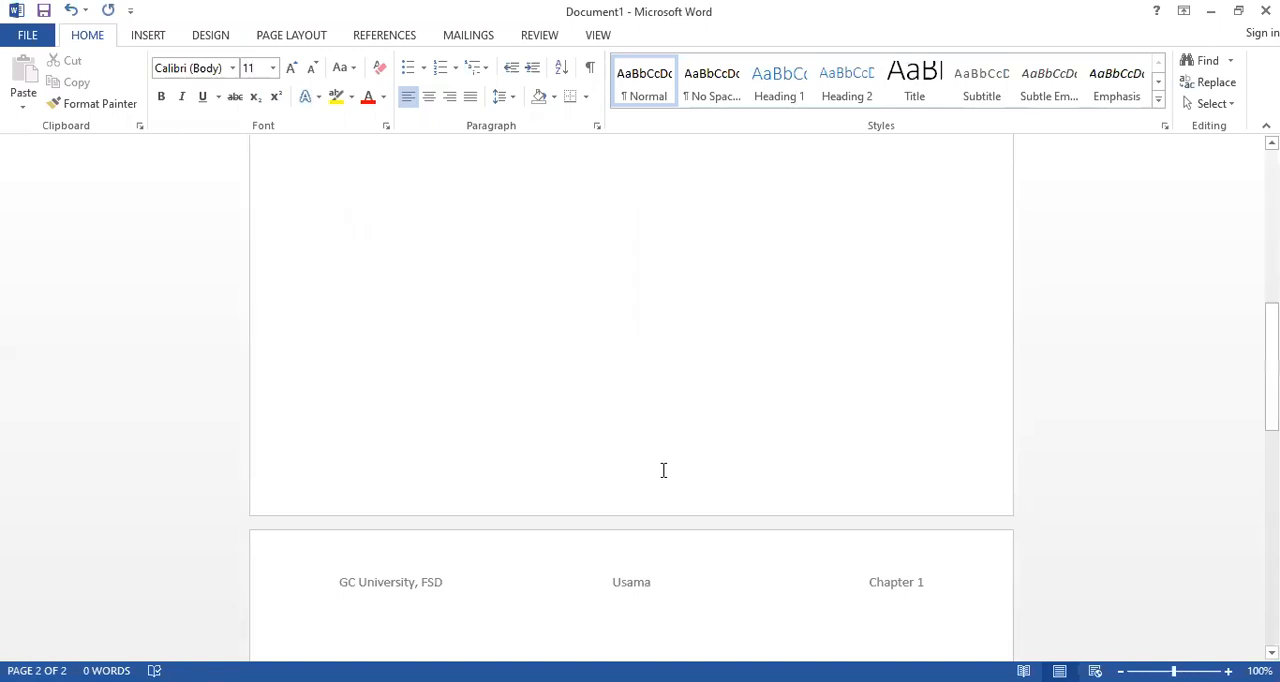
key(ctrl+Return)
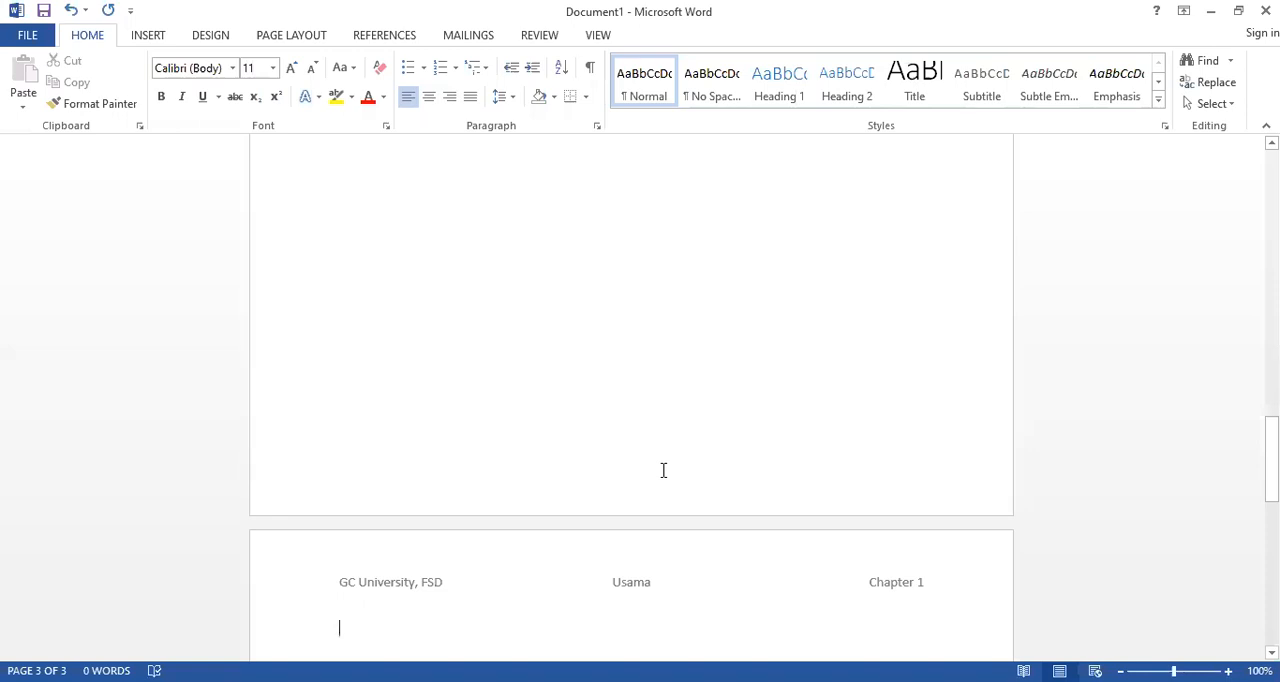
key(ctrl+Return)
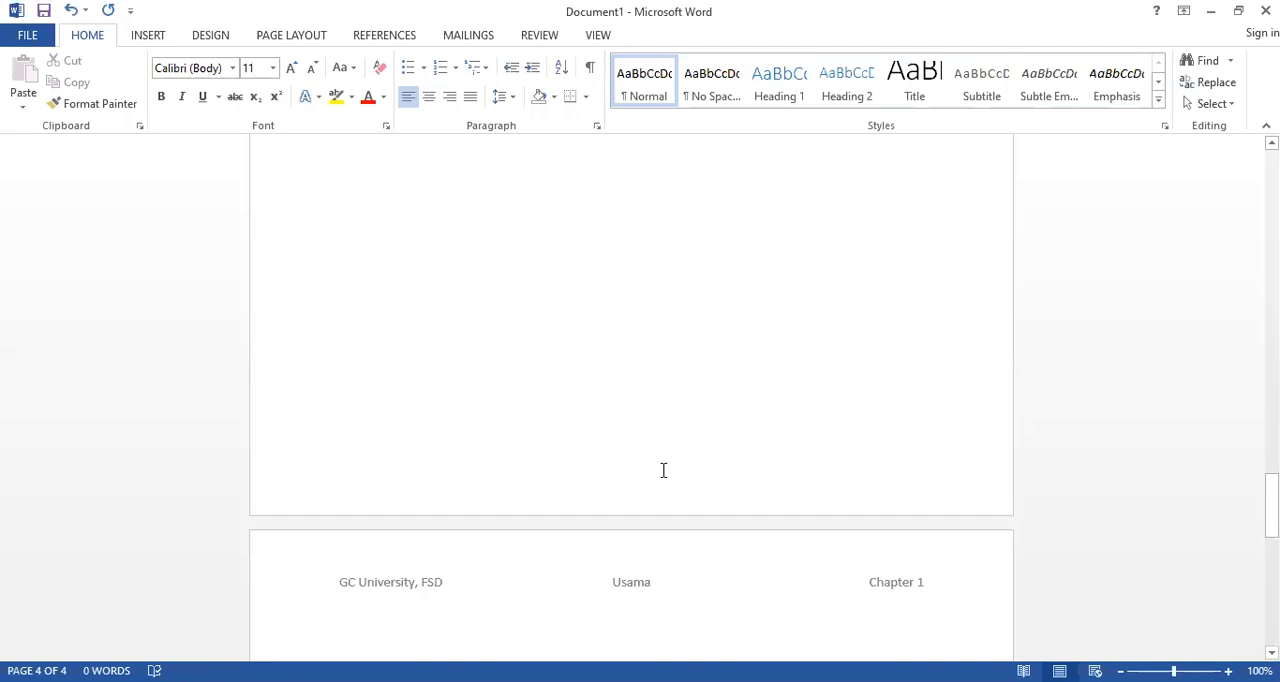
key(ctrl+Return)
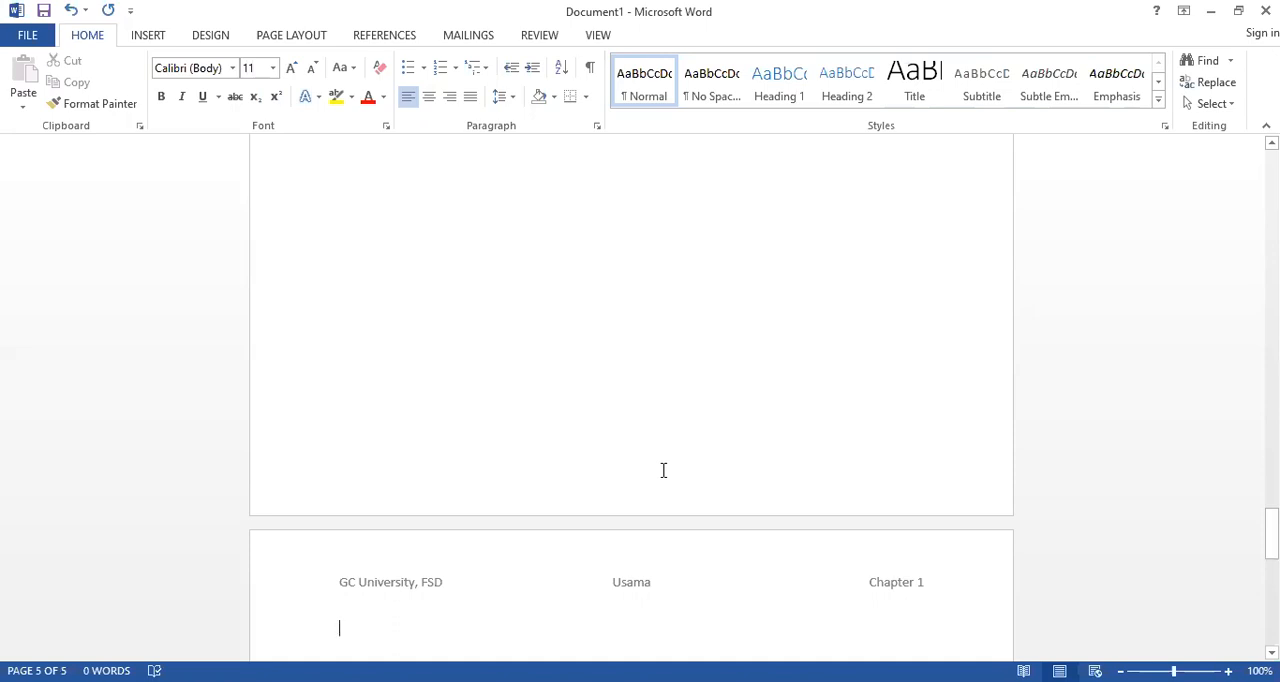
key(ctrl+Return)
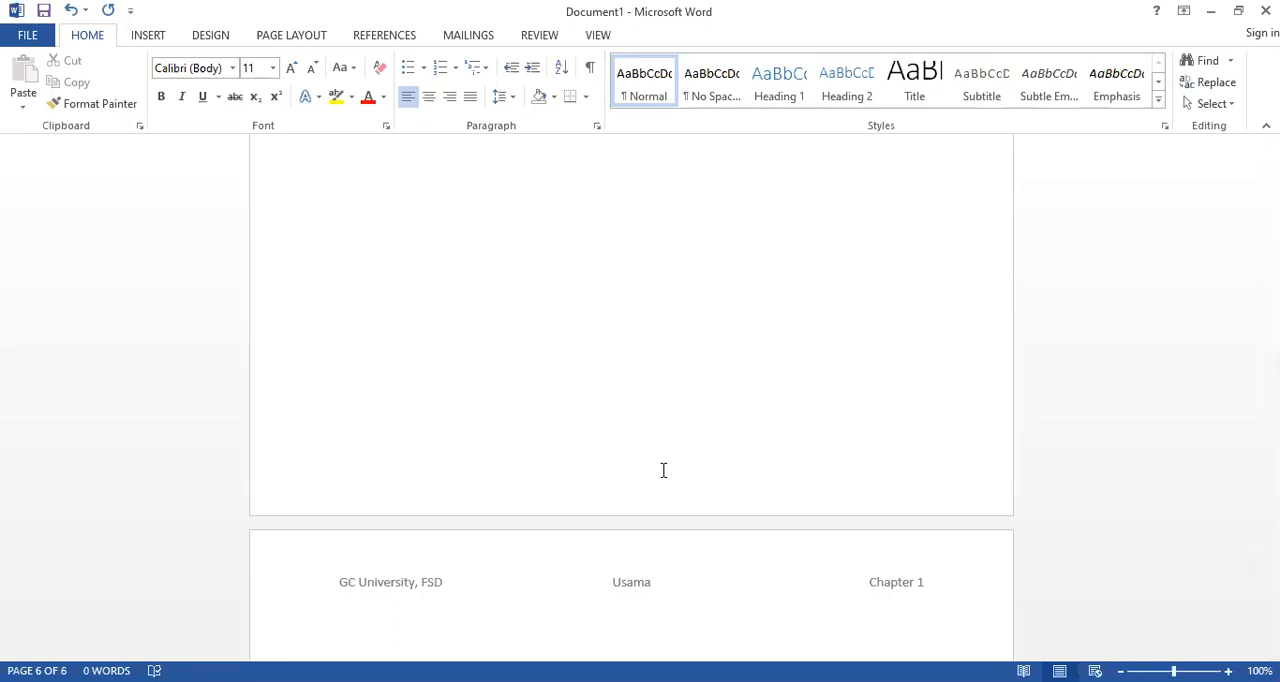
Check the three-column header on the document's pages, starting from the first page
scroll(631, 527, up, 3)
scroll(631, 527, up, 15)
scroll(631, 527, up, 15)
scroll(630, 527, up, 5)
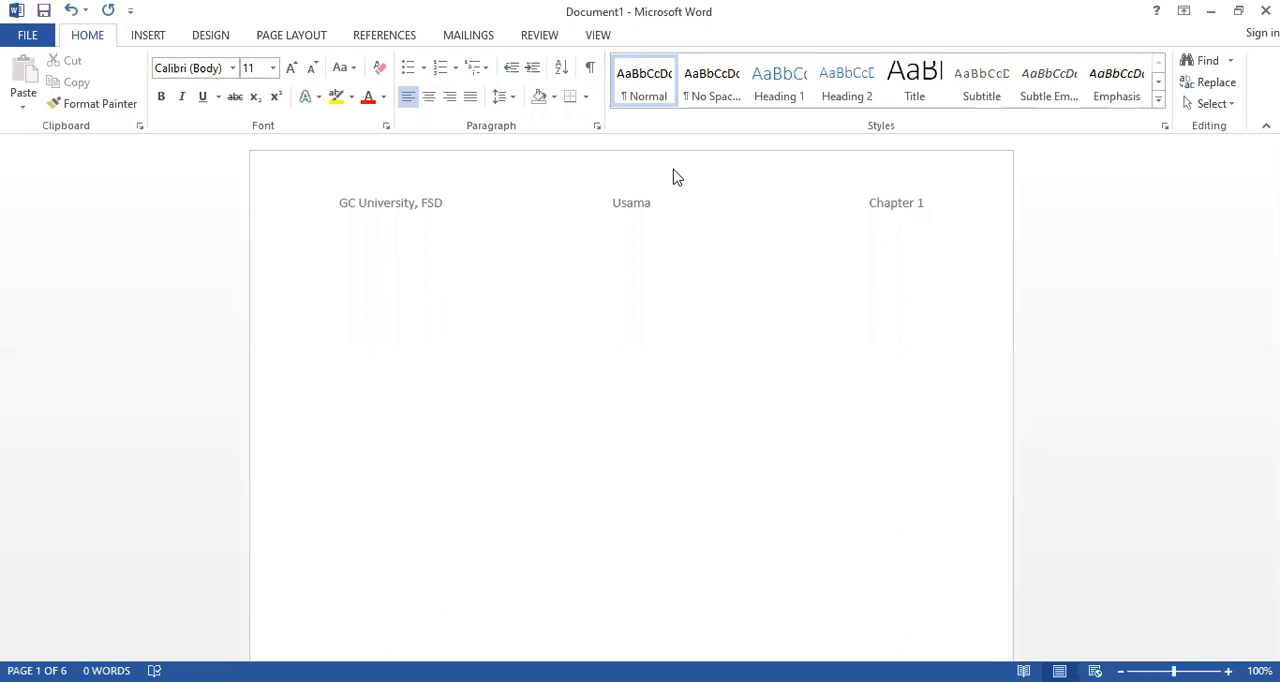
click(150, 38)
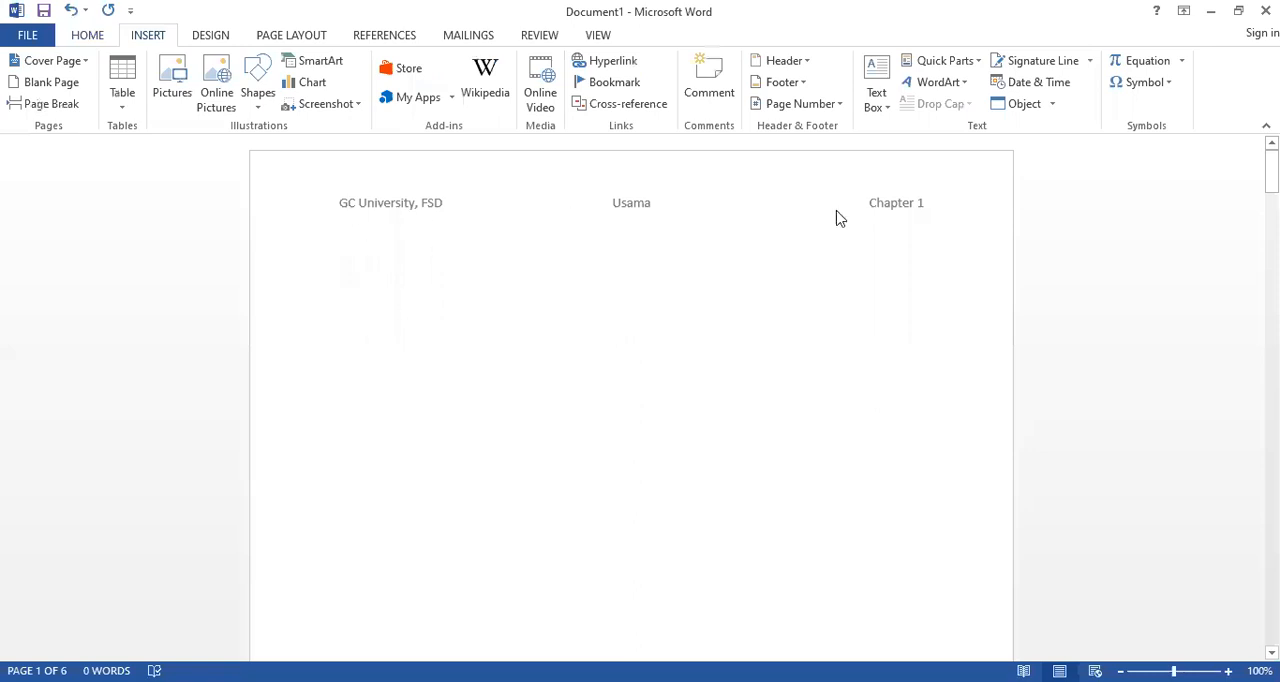
scroll(500, 381, down, 2)
scroll(500, 381, down, 5)
scroll(500, 383, up, 5)
scroll(500, 383, down, 10)
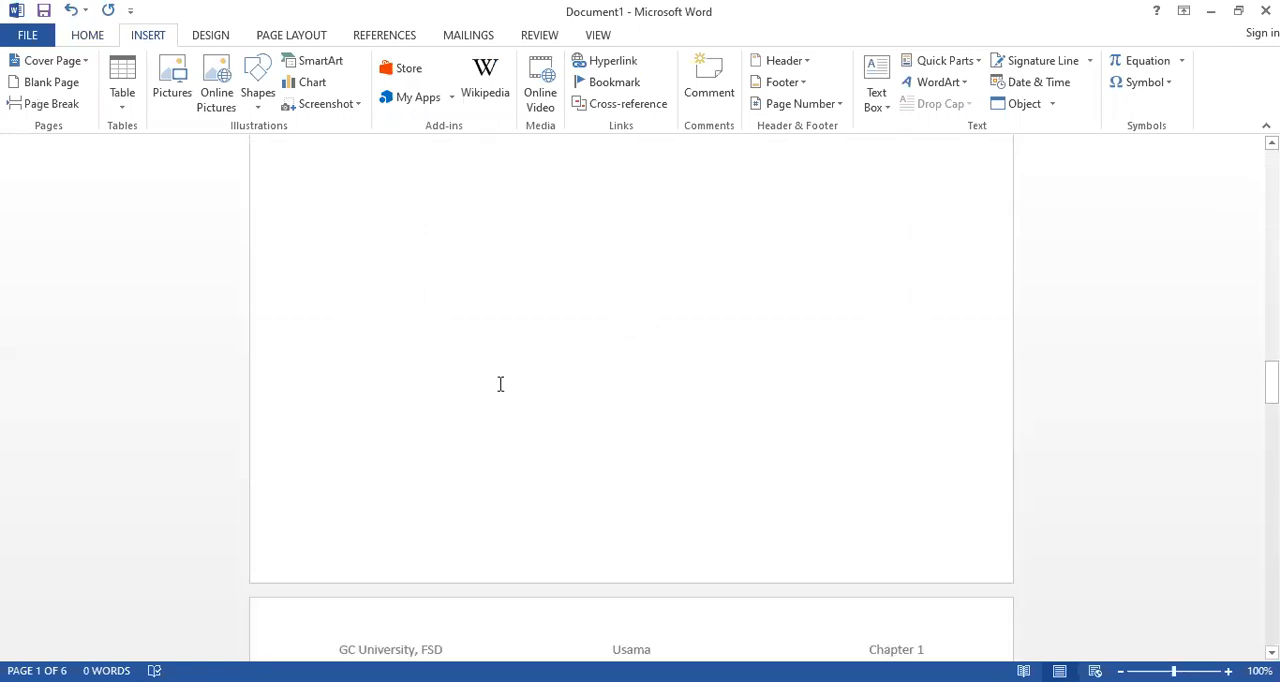
scroll(500, 383, down, 5)
click(491, 383)
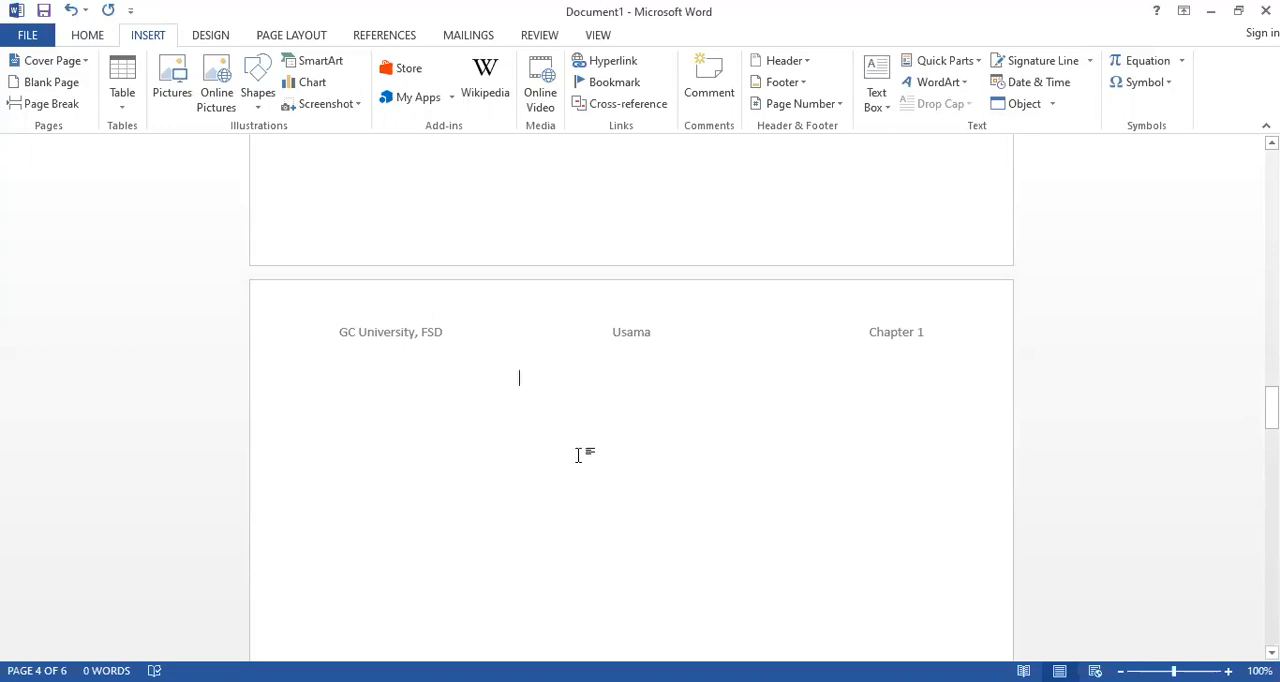
scroll(565, 482, up, 6)
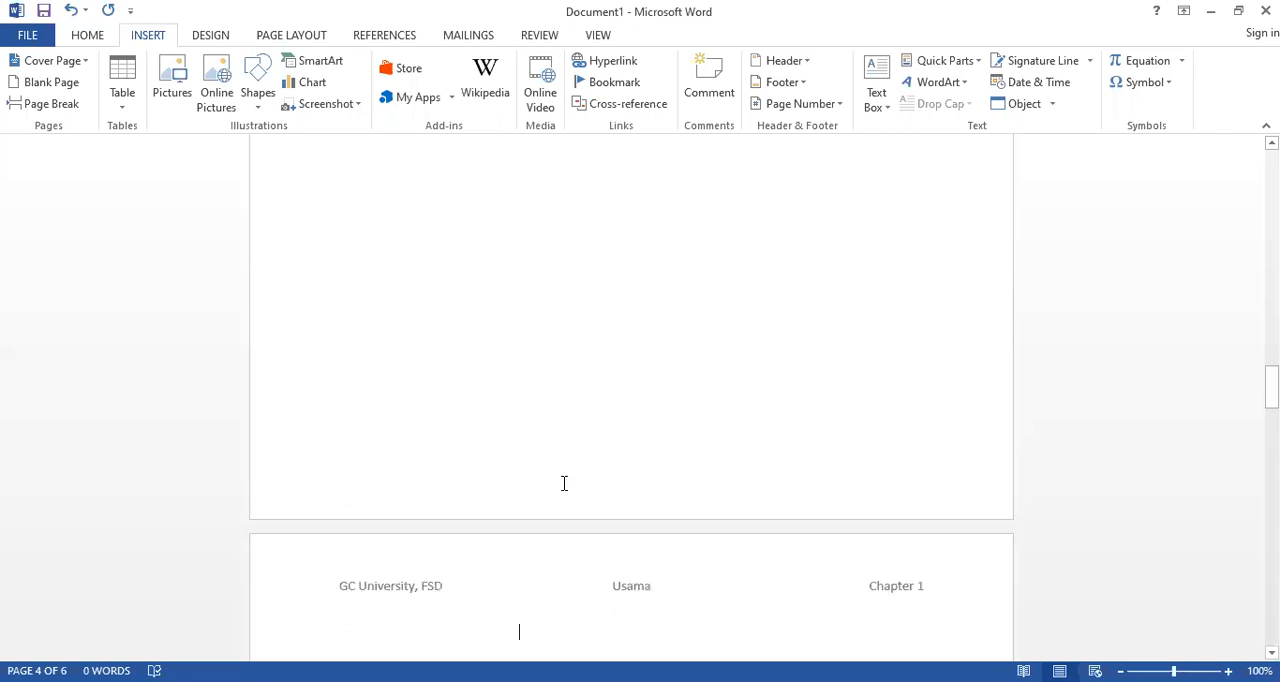
scroll(563, 489, up, 5)
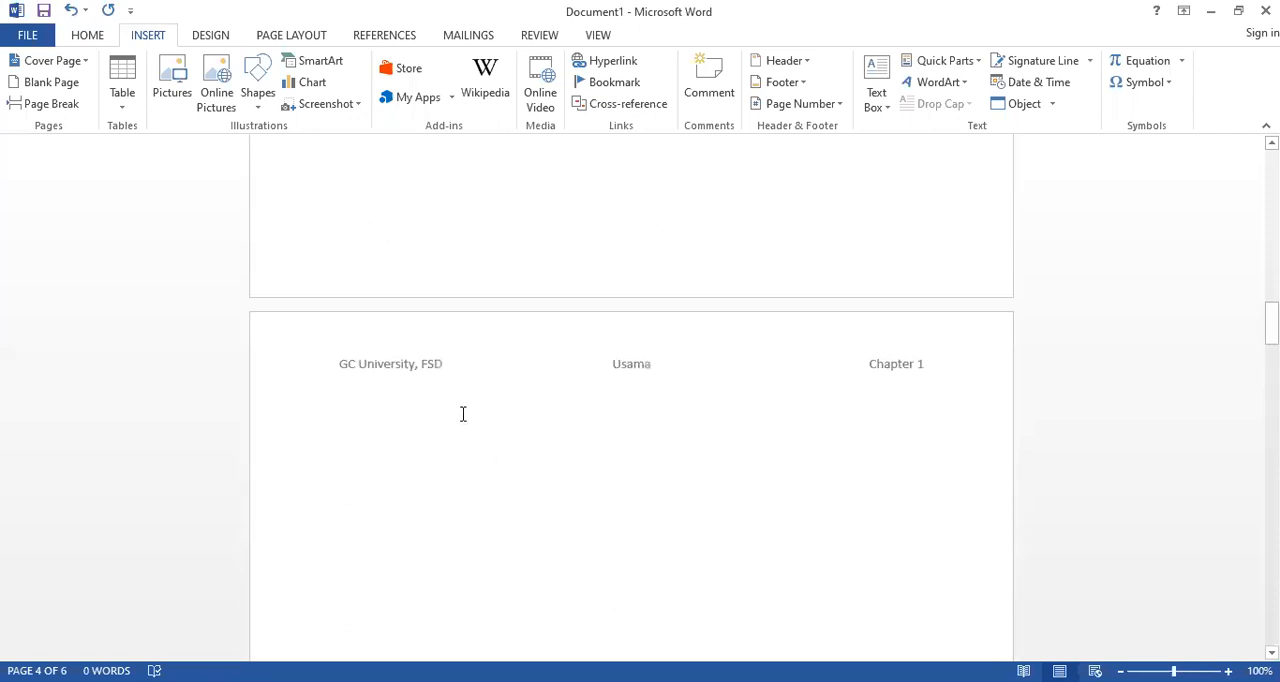
Insert a Next Page section break at the start of the body text on page 3
click(358, 421)
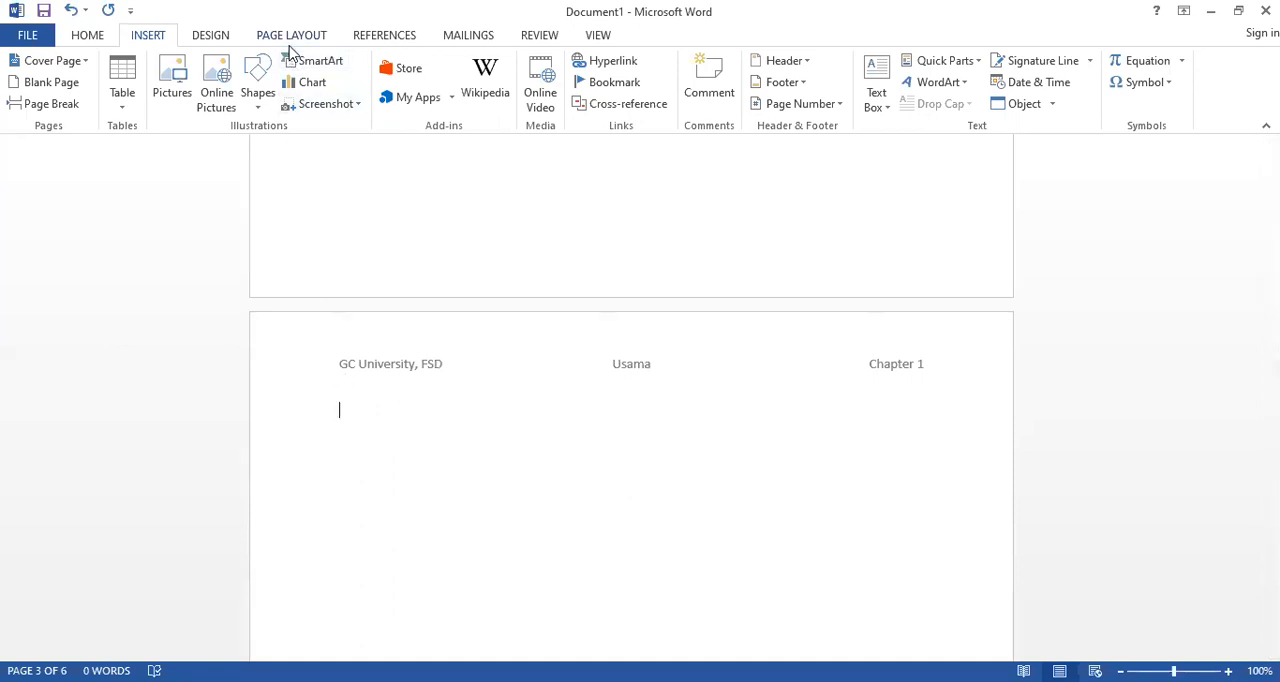
click(281, 36)
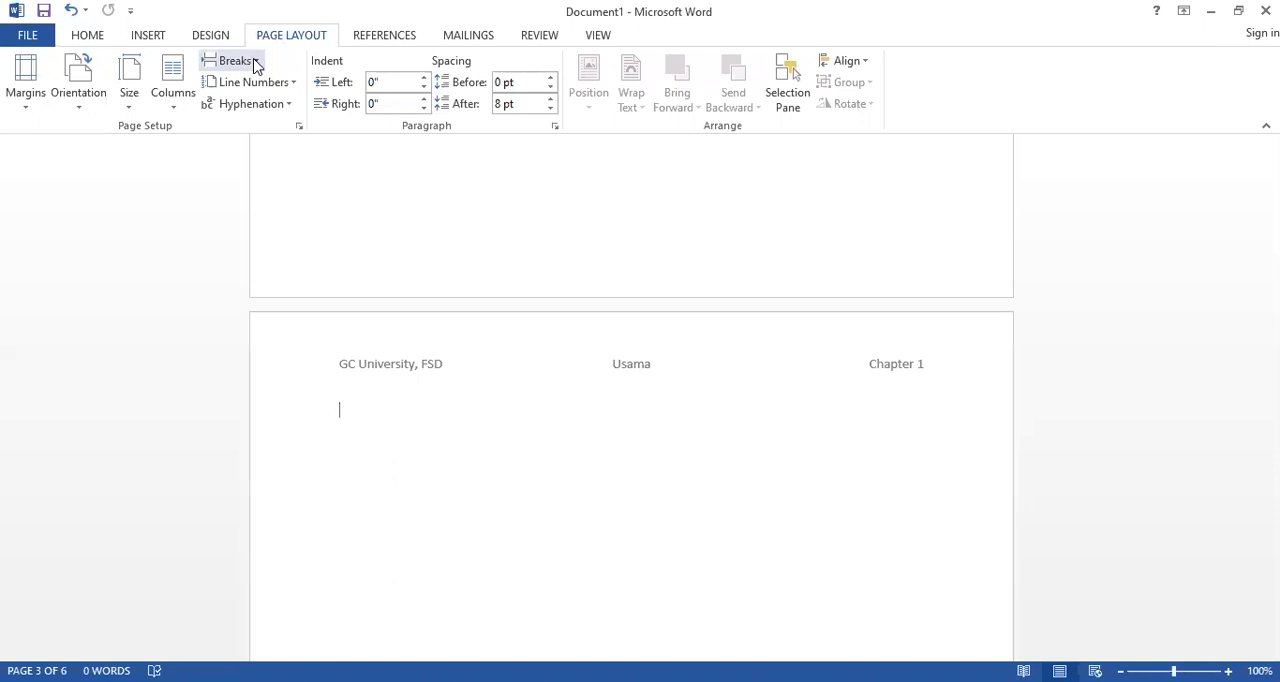
click(256, 64)
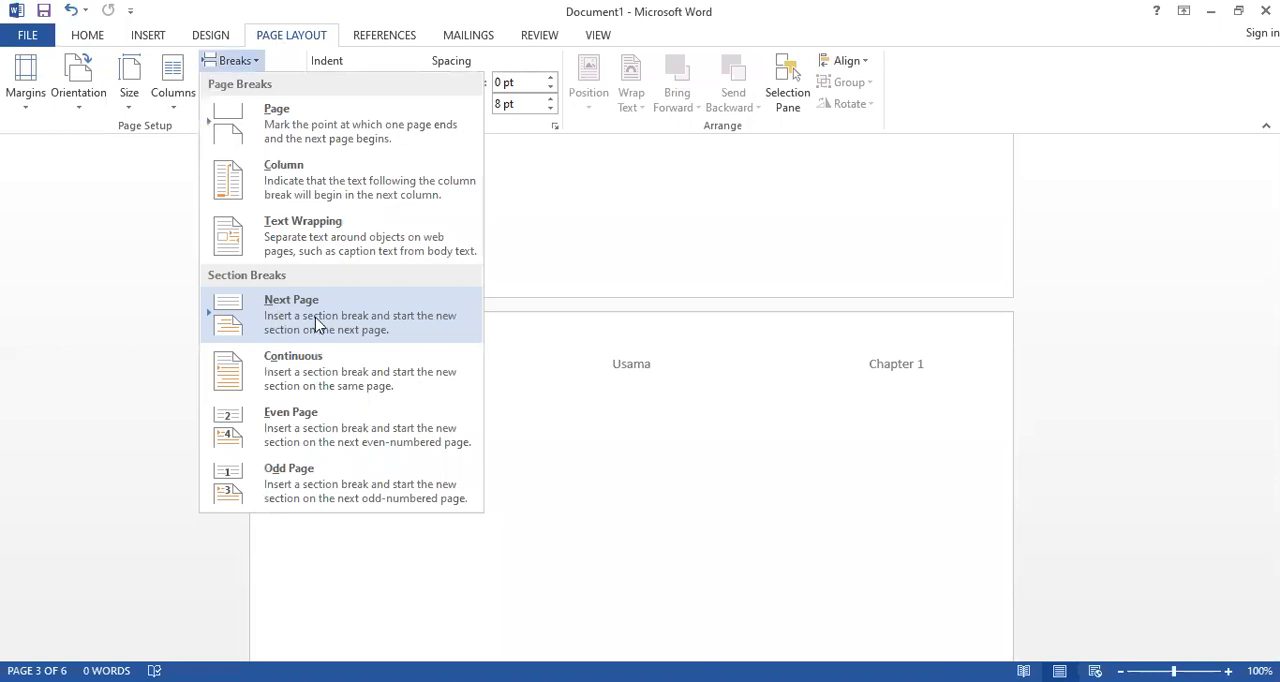
click(442, 340)
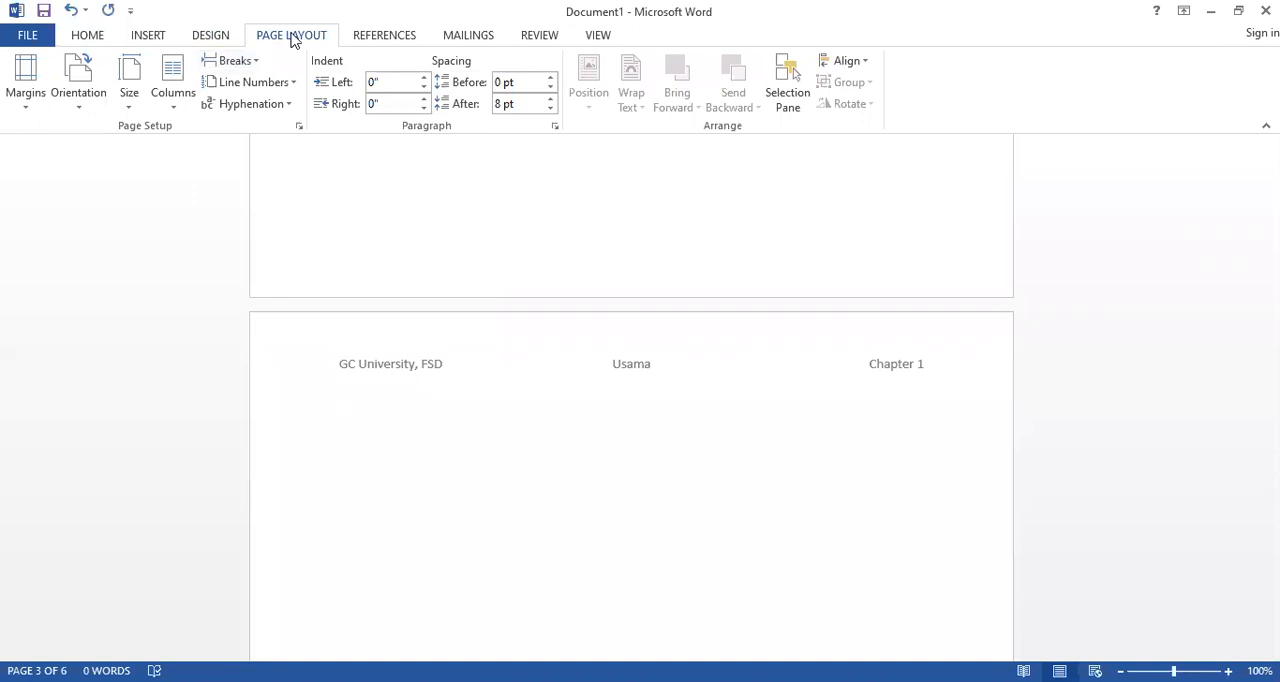
click(247, 66)
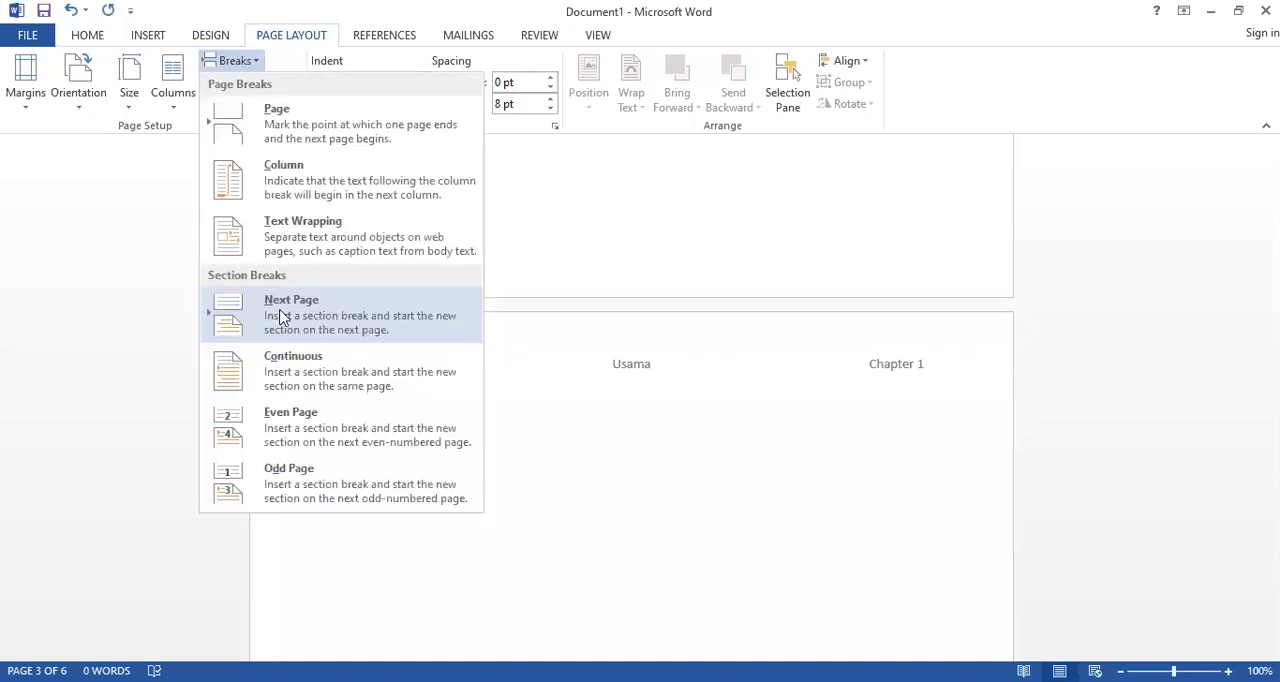
click(309, 318)
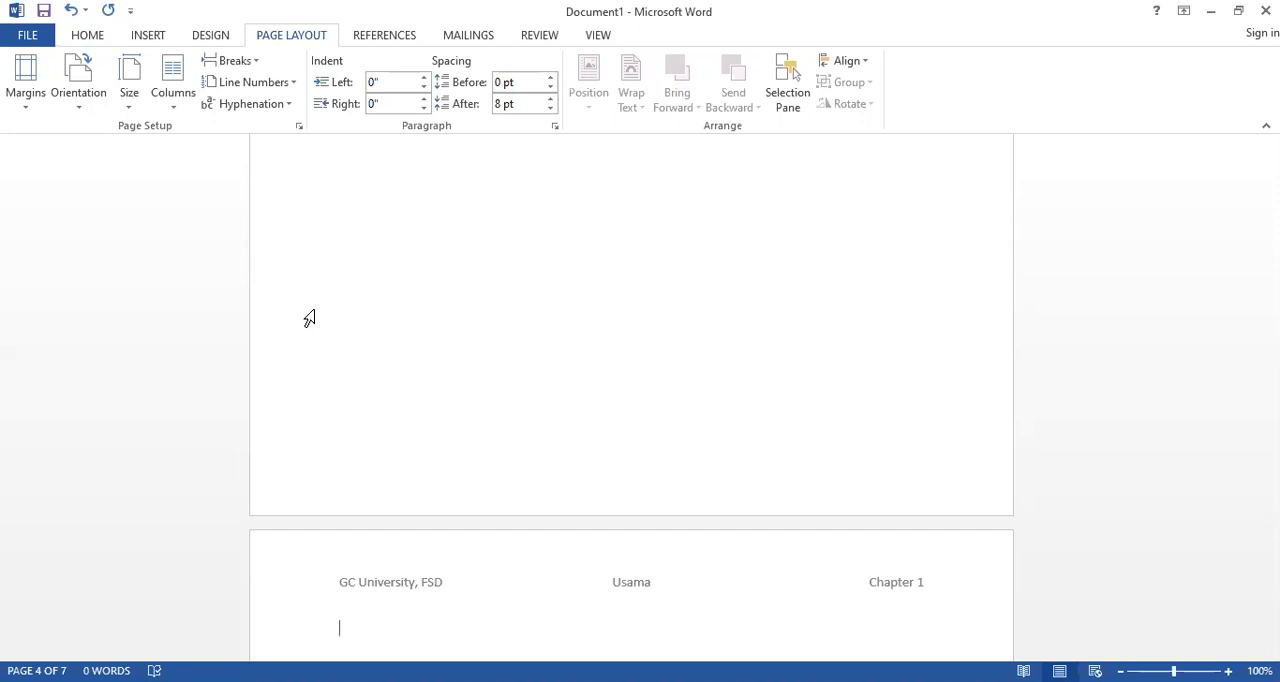
Unlink the Section 3 header on page 4 from the previous section and delete the name in its center column
double_click(425, 581)
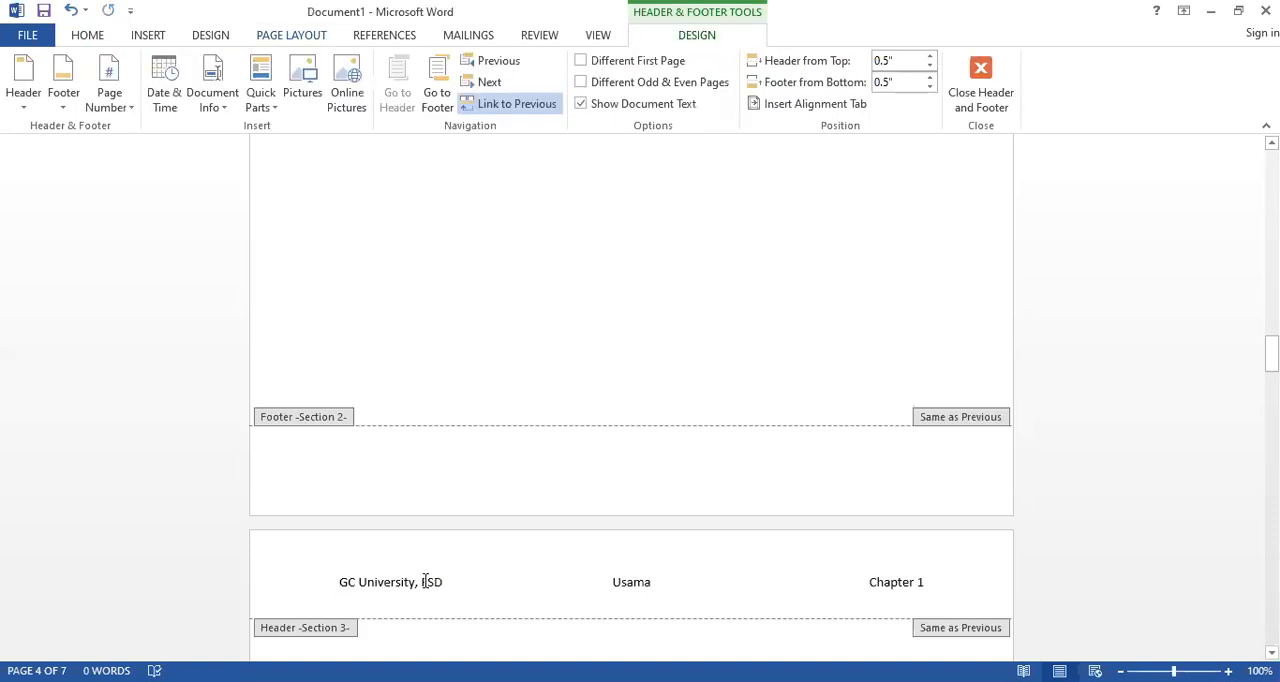
click(512, 104)
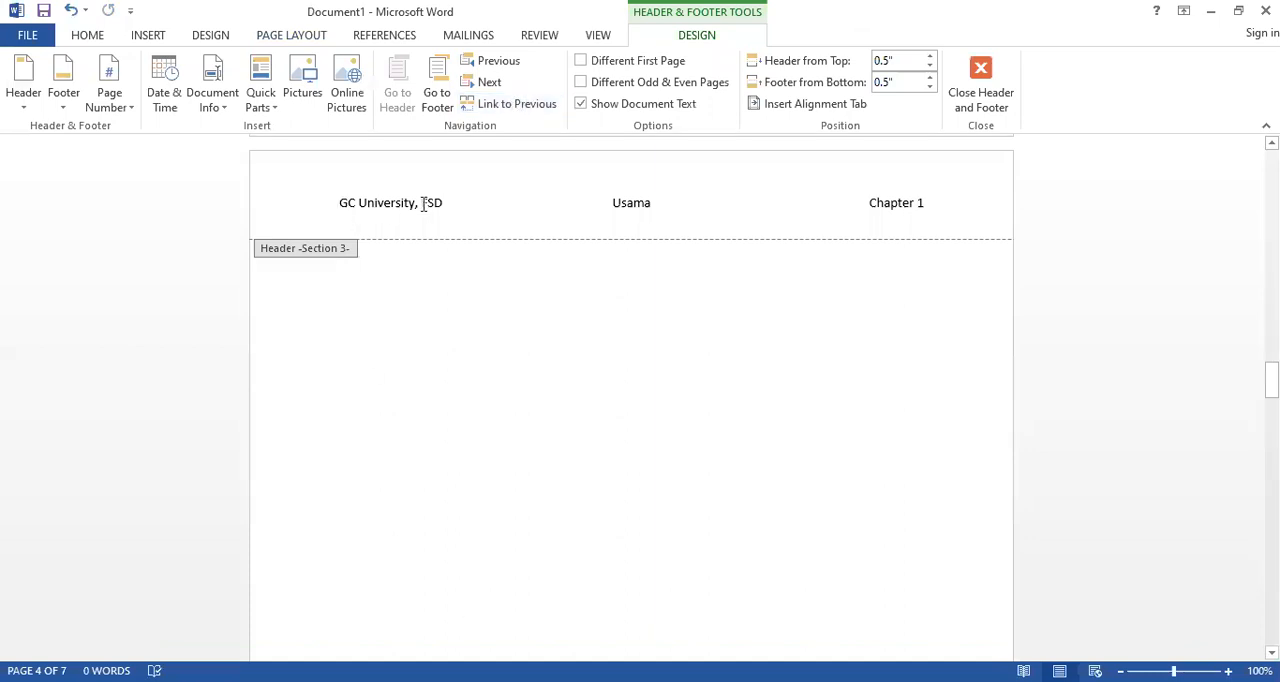
drag(612, 202, 653, 205)
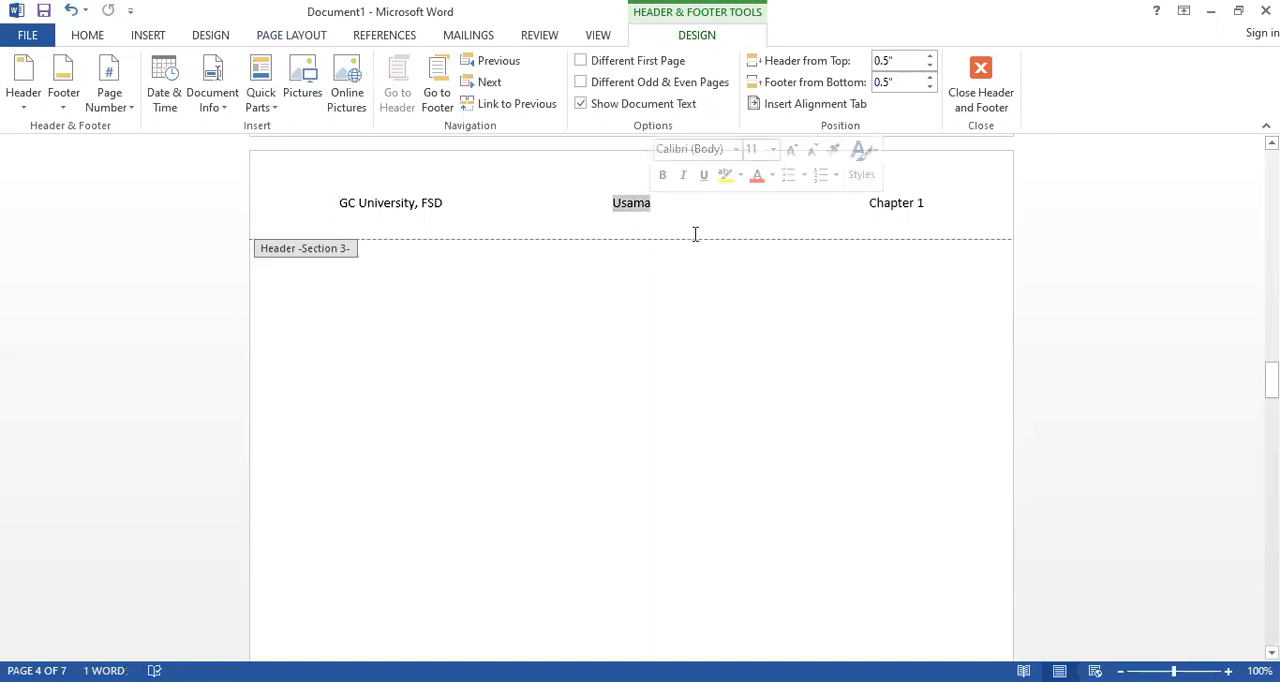
key(Delete)
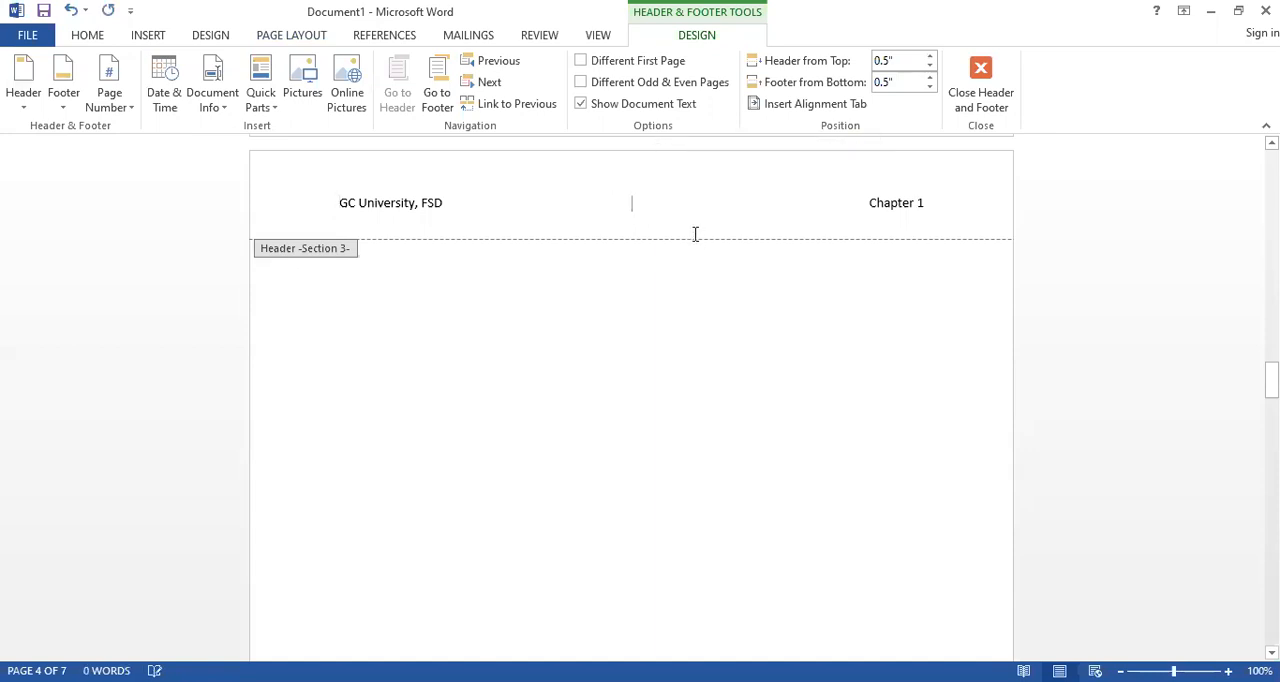
Change the Section 3 header's chapter entry to "Chapter 2" and re-enter the person's name in the center column
click(923, 202)
key(BackSpace)
text(2)
click(620, 207)
text(Usama)
Change the university entry in the Section 3 header to "GC University, LHR" and return to the document body
click(480, 259)
key(BackSpace)
key(BackSpace)
key(BackSpace)
text(LHR)
double_click(595, 419)
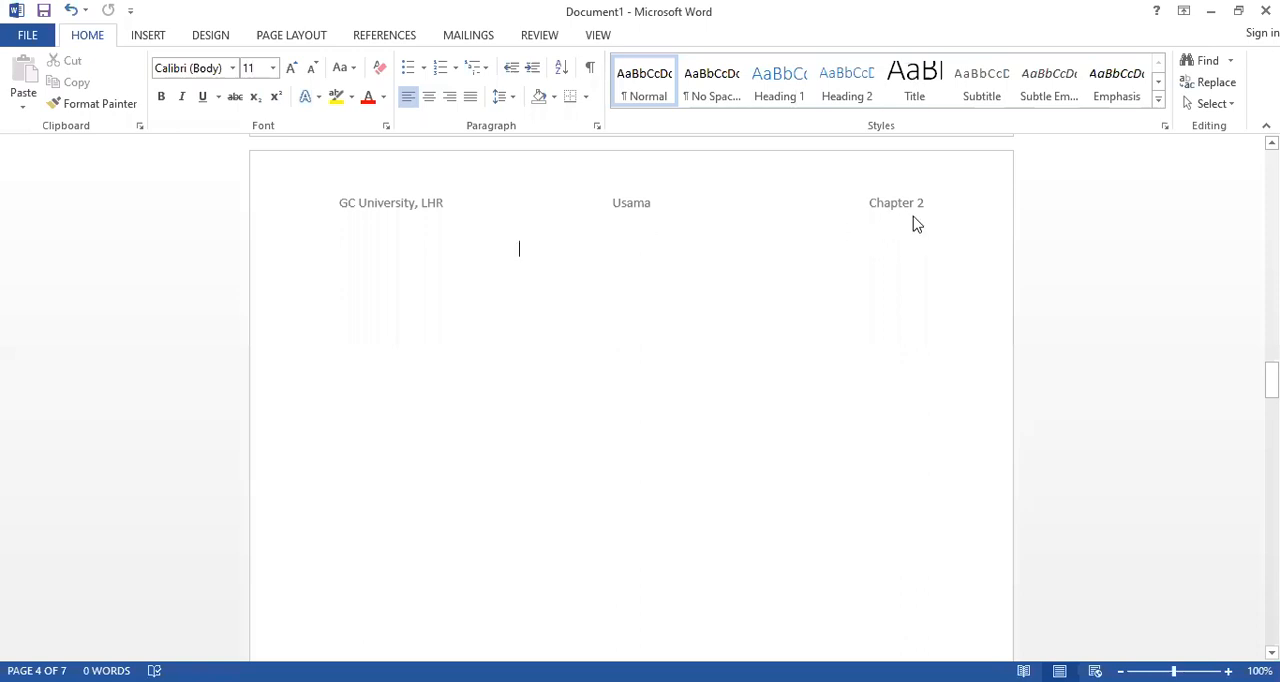
Compare the headers on the pages after the section break with those on the earlier pages
scroll(514, 408, up, 3)
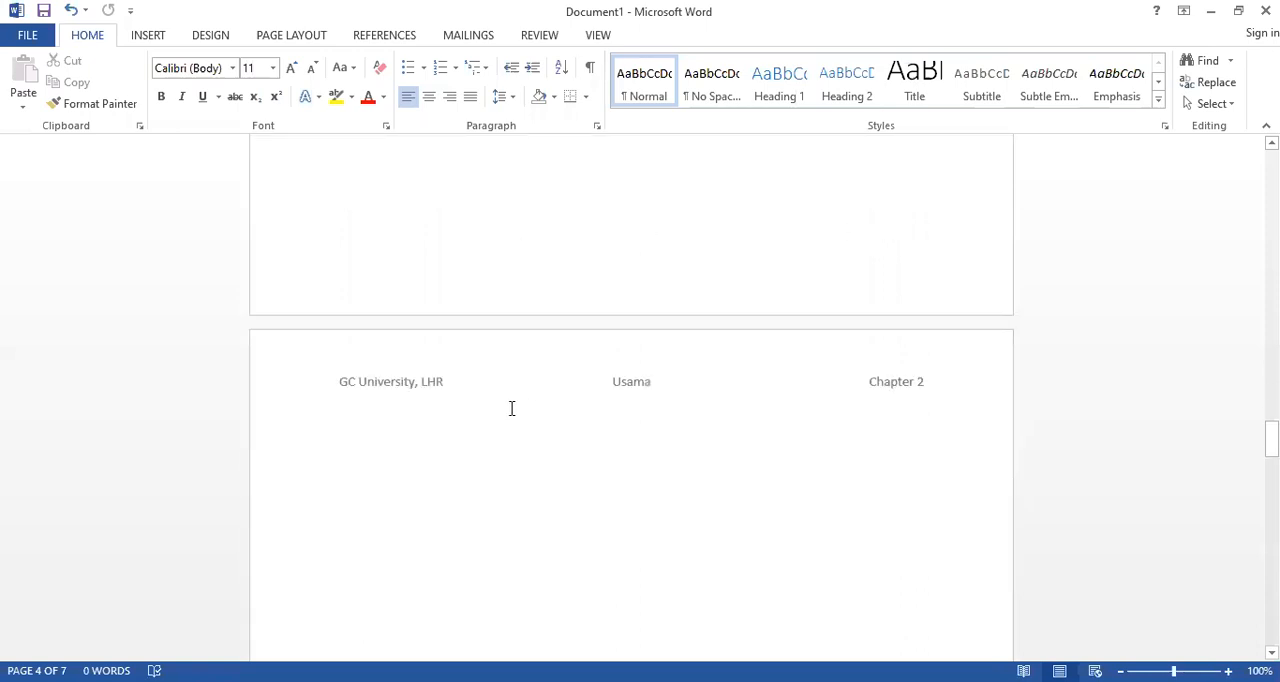
scroll(511, 408, down, 1)
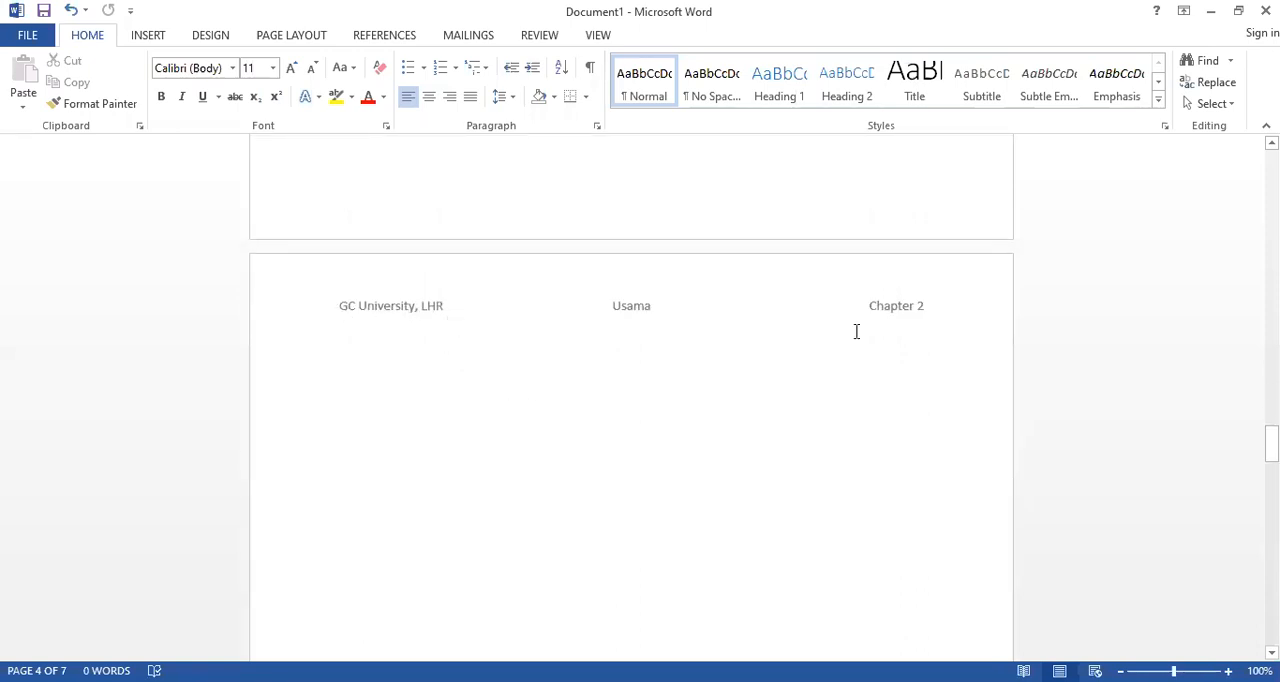
scroll(666, 423, down, 3)
scroll(650, 431, down, 3)
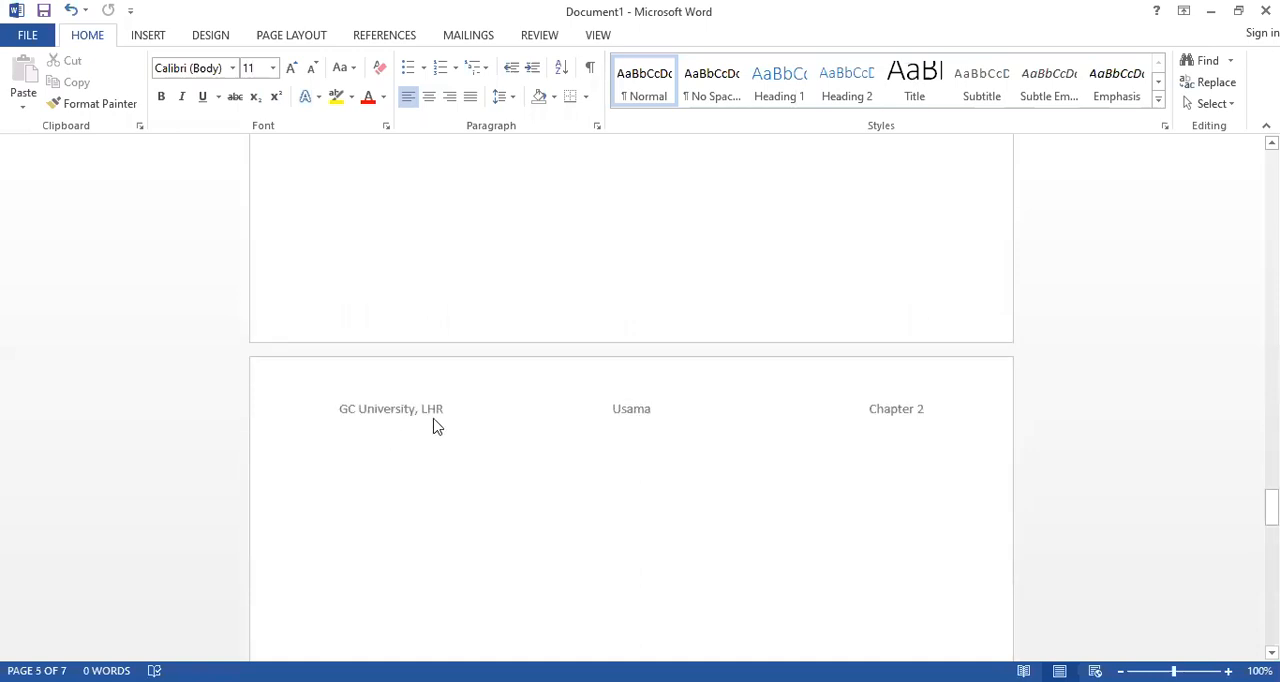
scroll(585, 485, up, 15)
scroll(573, 492, up, 4)
scroll(567, 511, down, 8)
scroll(567, 511, up, 10)
scroll(567, 511, up, 5)
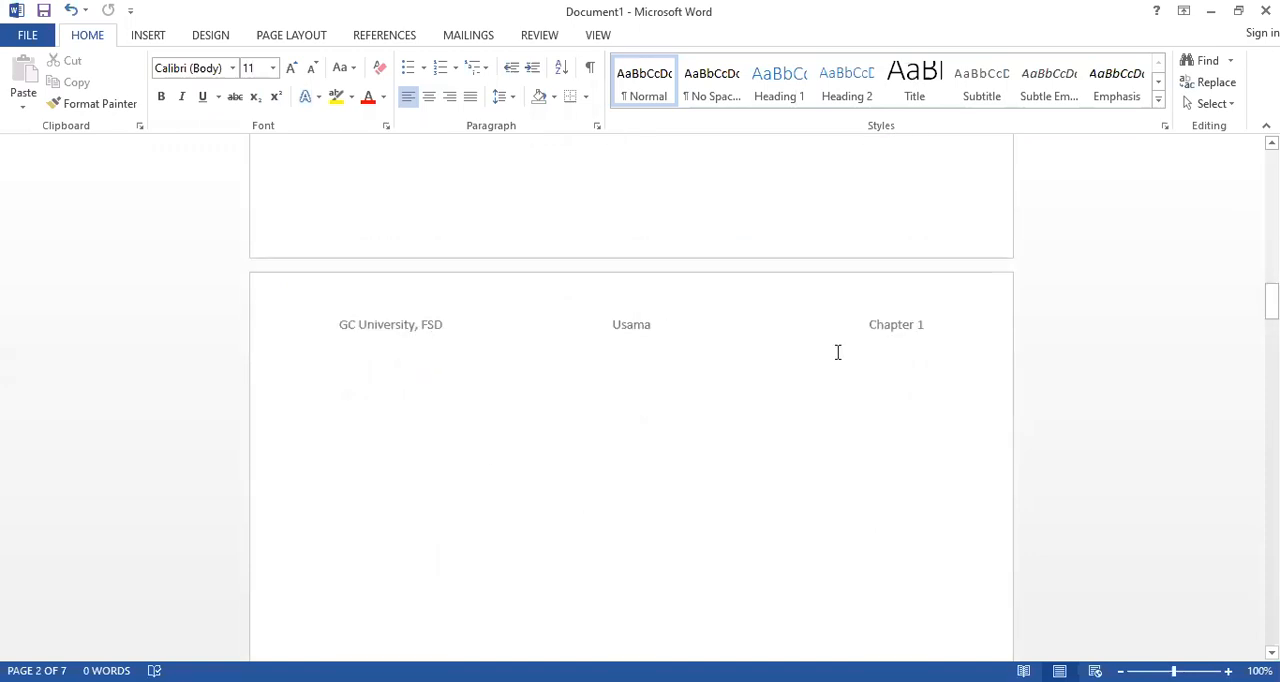
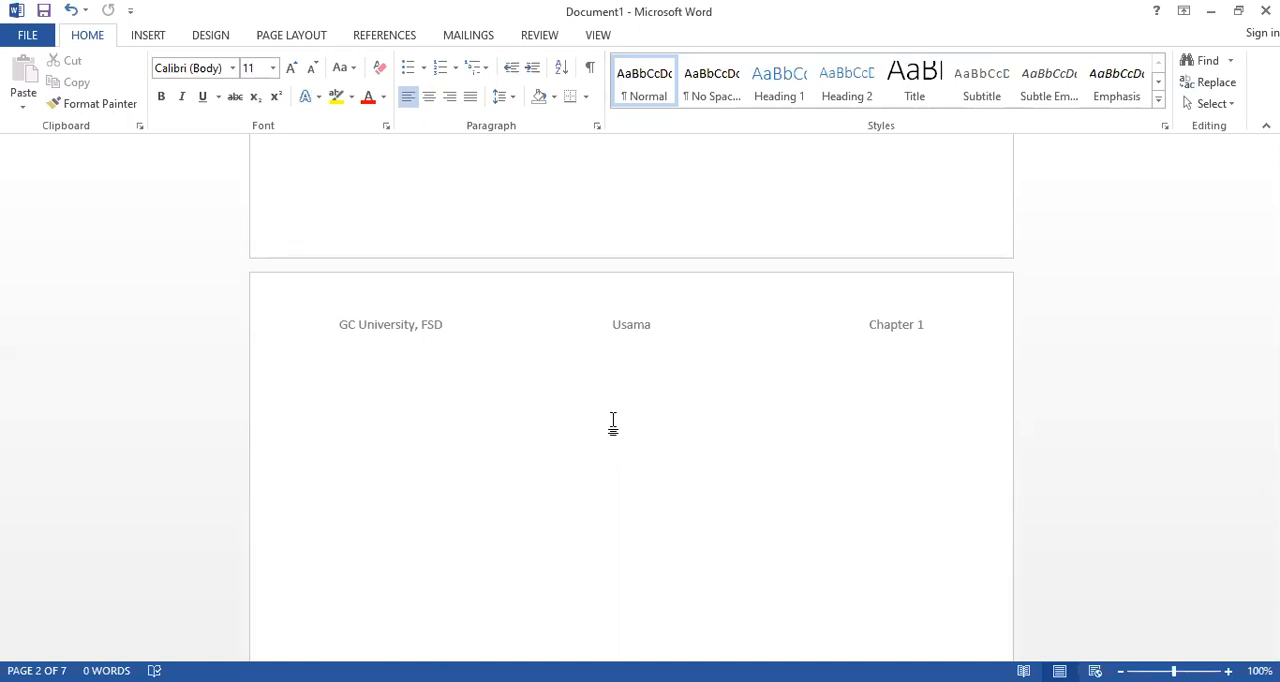
scroll(600, 397, up, 5)
scroll(600, 397, up, 20)
scroll(600, 397, up, 5)
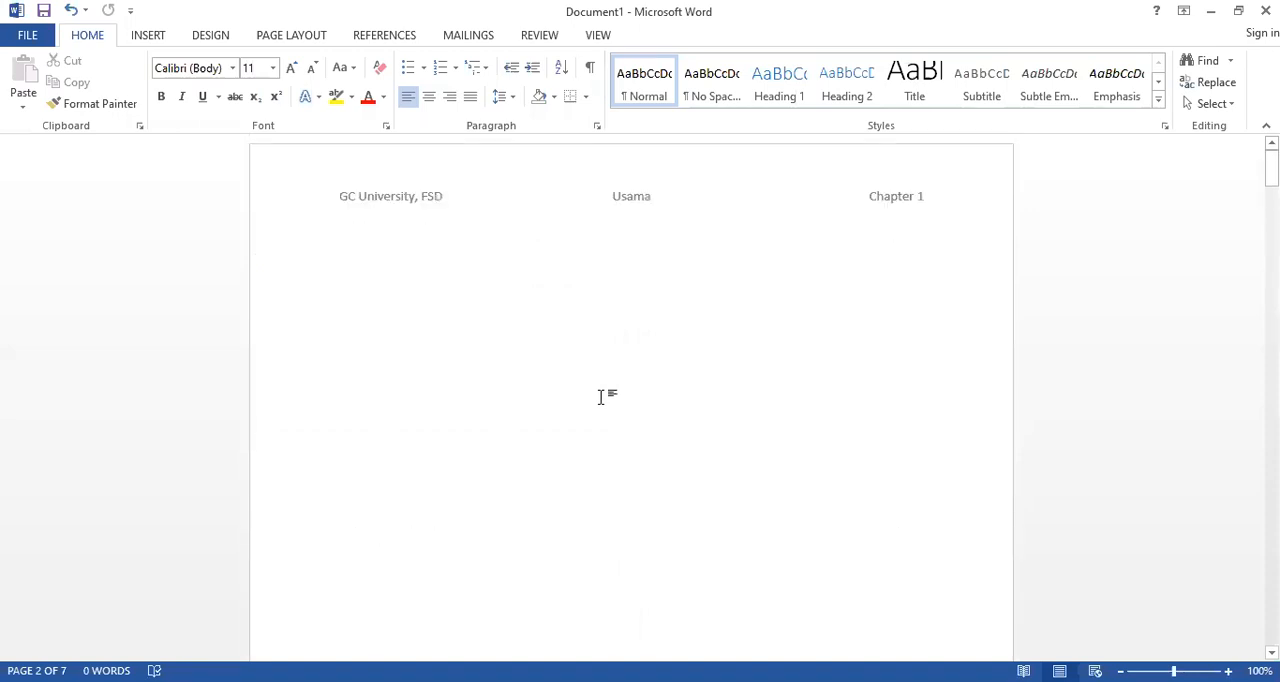
click(149, 36)
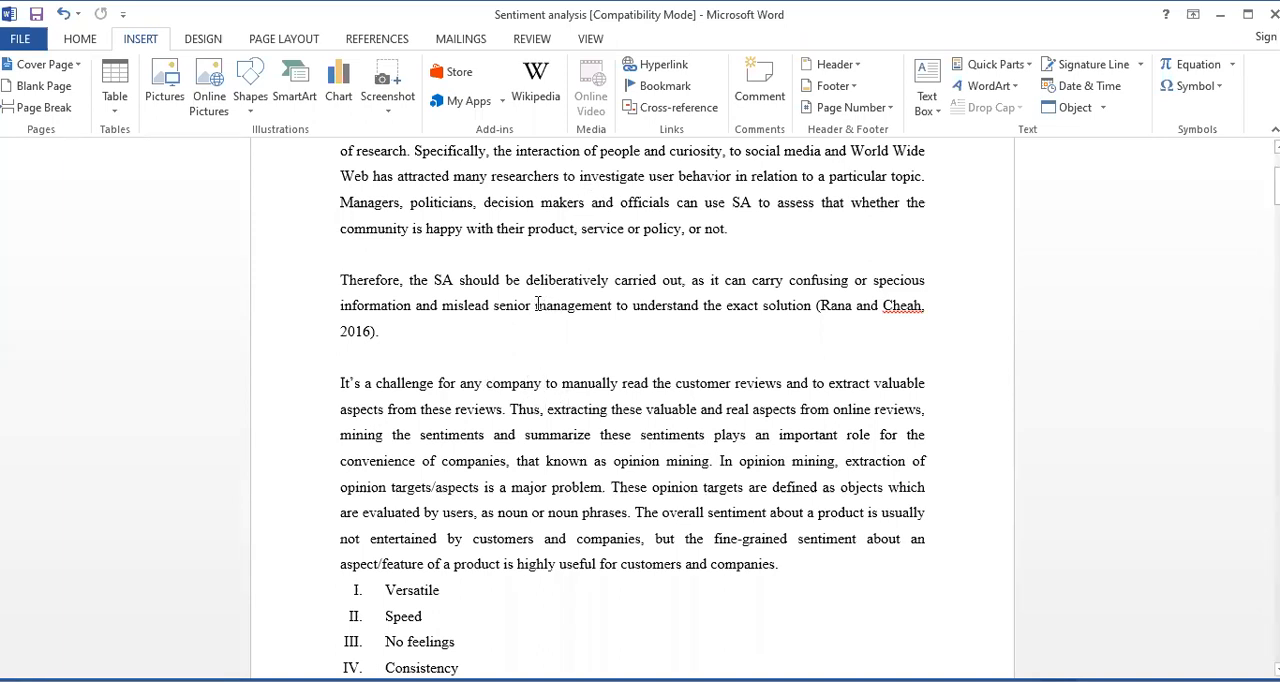
drag(536, 305, 612, 306)
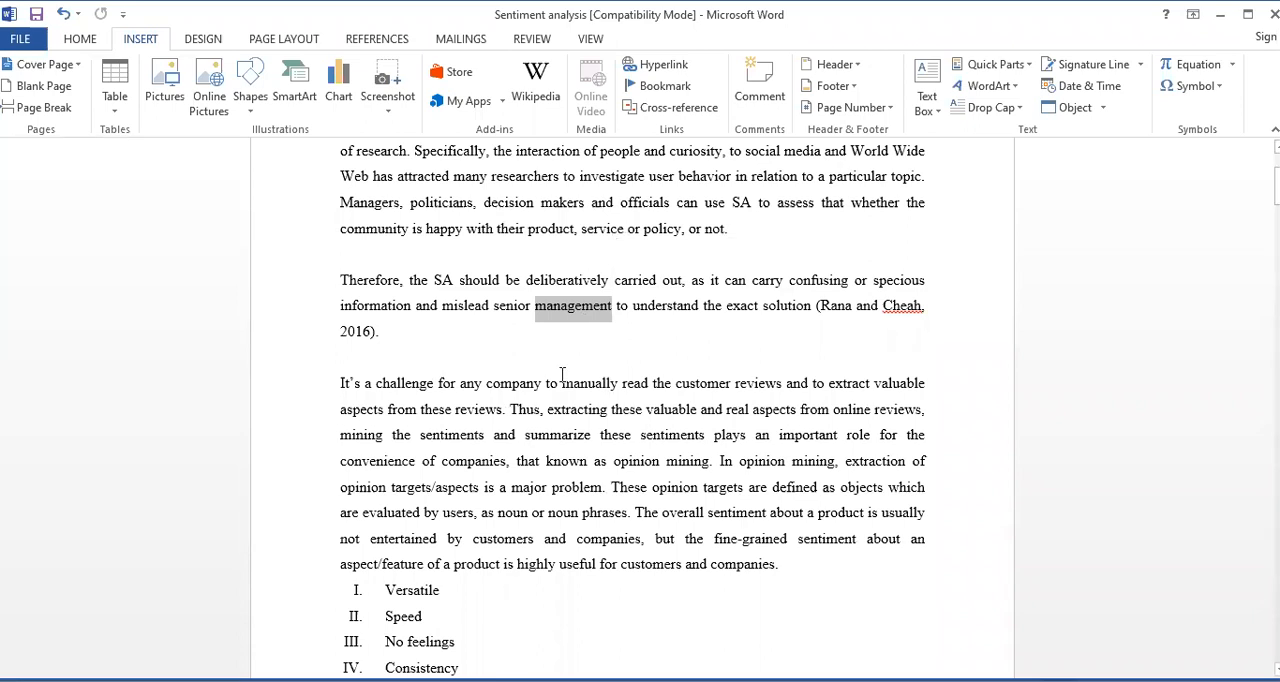
click(561, 388)
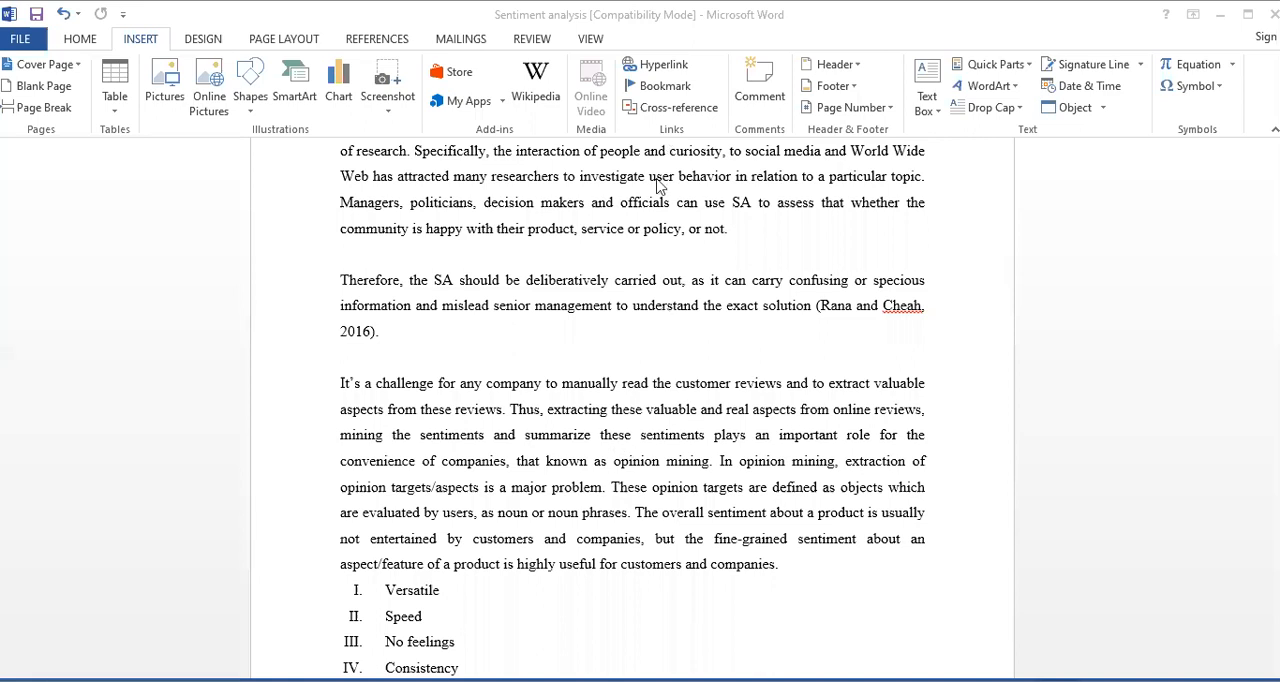
click(551, 306)
click(564, 385)
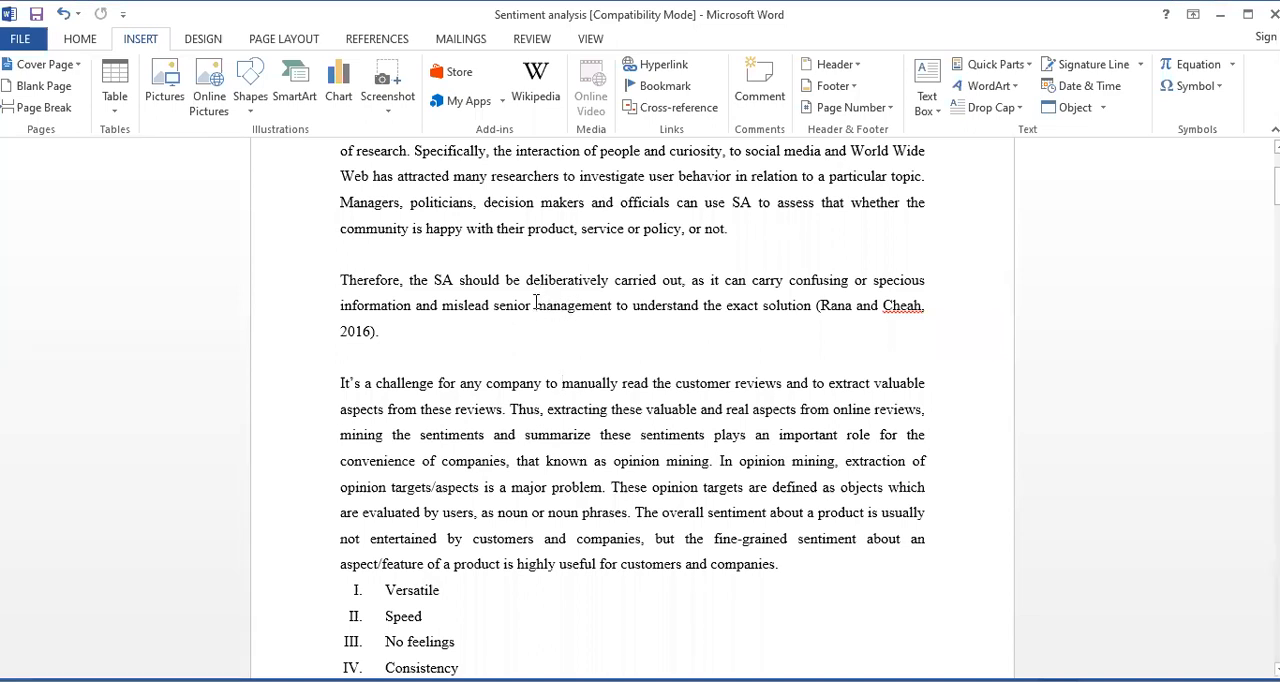
Select the word "management" in the second paragraph and open the Insert Hyperlink dialog for it
drag(537, 302, 615, 310)
right_click(587, 308)
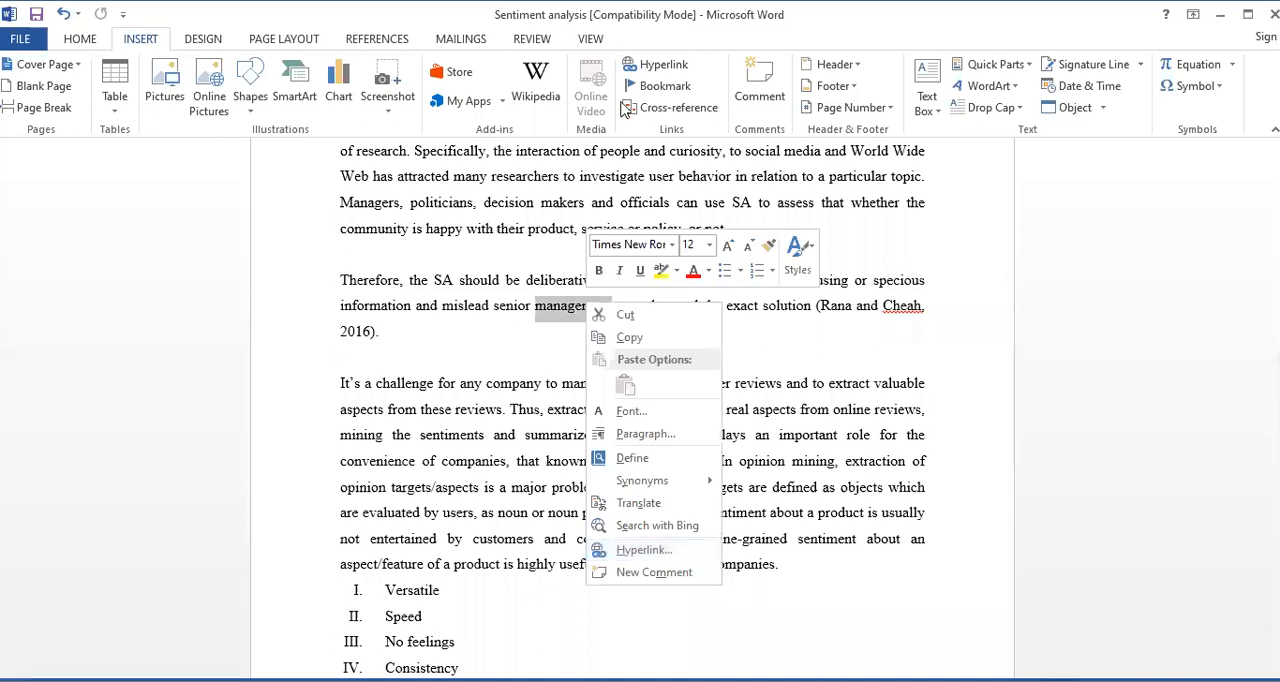
click(654, 70)
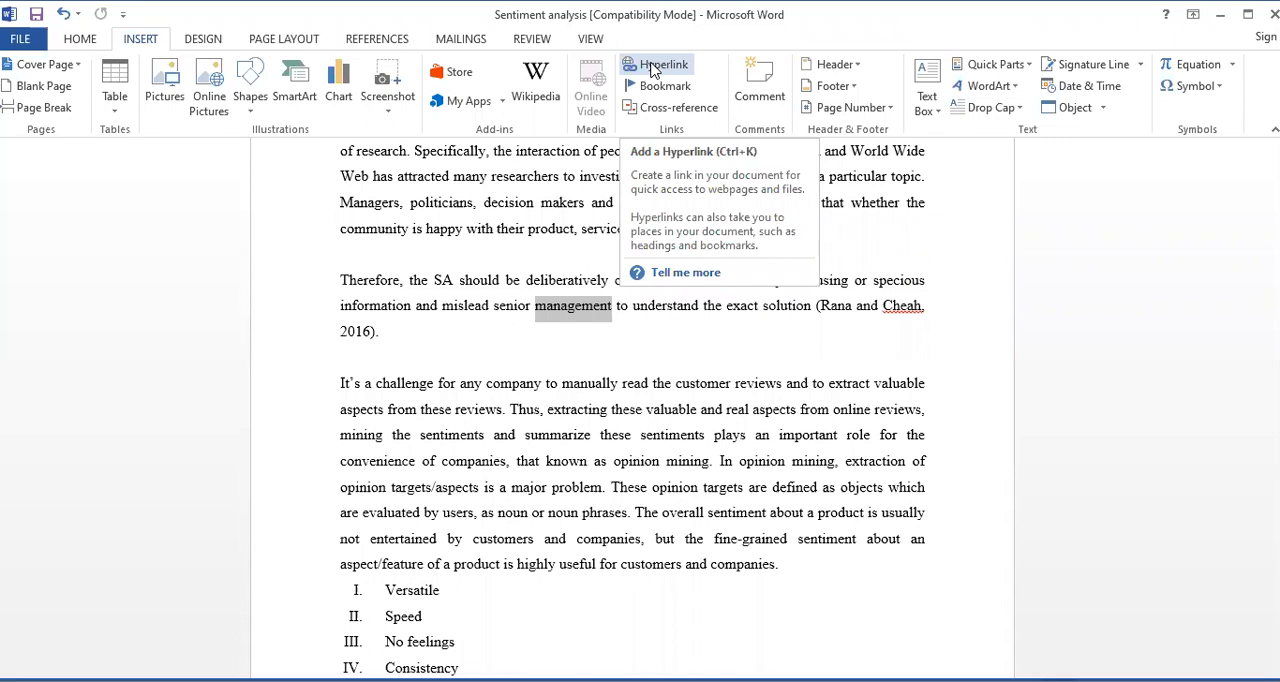
click(655, 70)
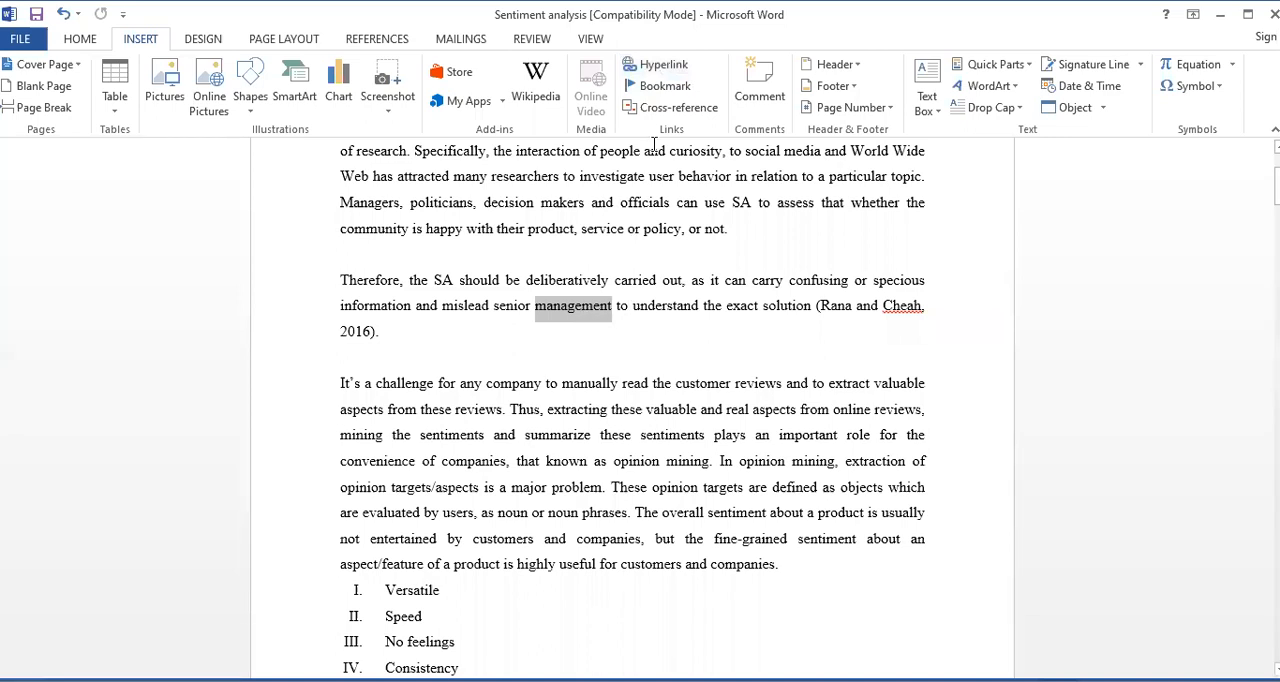
click(660, 64)
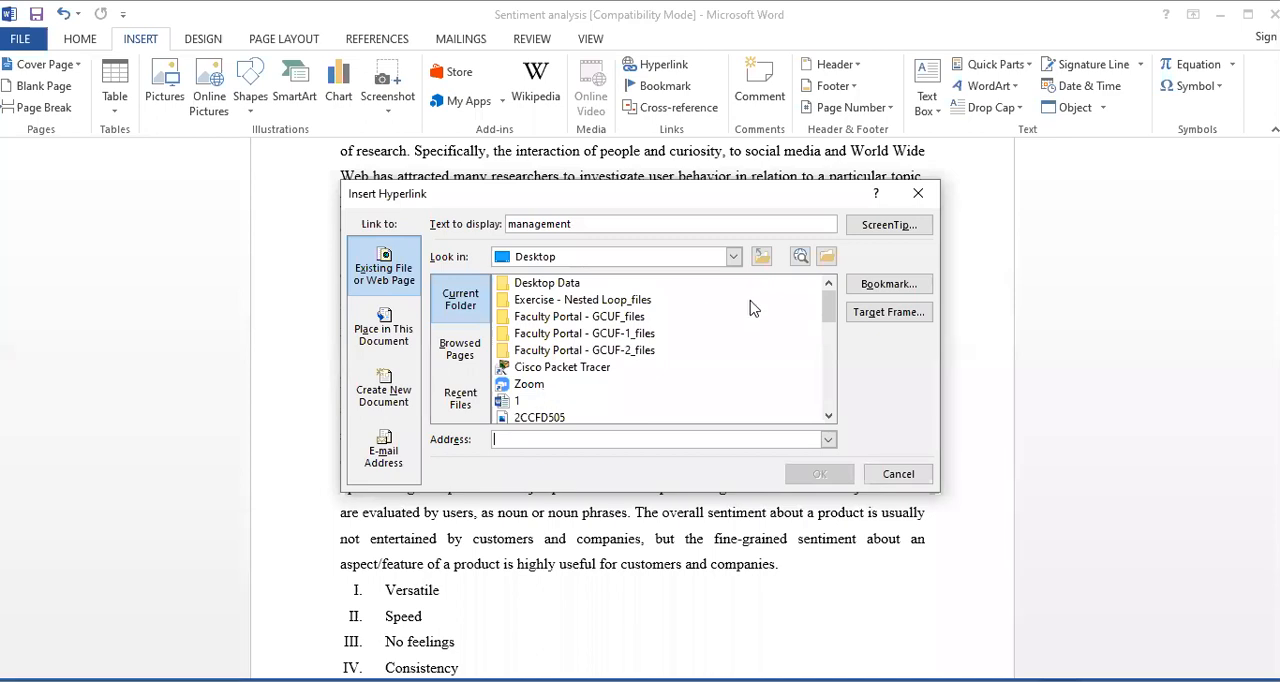
Look through the files on Local Disk (D:) for a possible hyperlink target
mouse_move(826, 312)
mouse_down()
mouse_move(826, 405)
mouse_move(828, 335)
mouse_move(808, 305)
mouse_up()
mouse_move(829, 306)
mouse_down()
mouse_move(835, 402)
mouse_move(830, 292)
mouse_up()
click(733, 257)
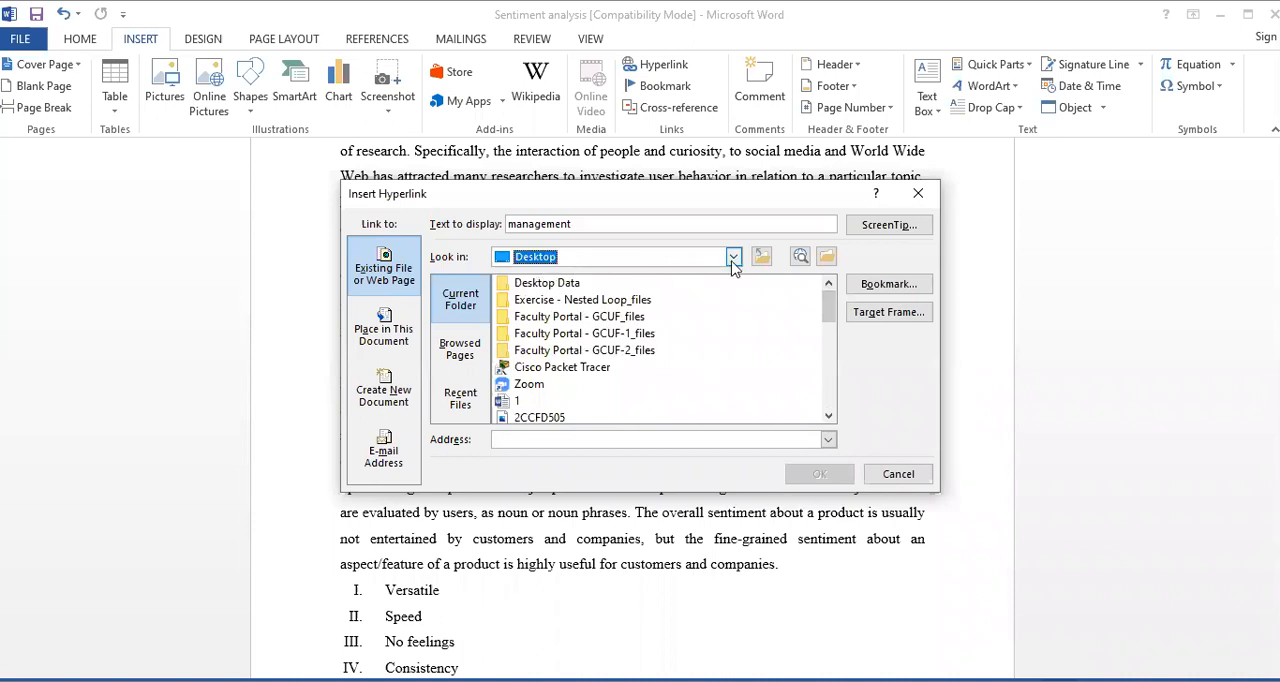
drag(733, 317, 715, 341)
click(642, 321)
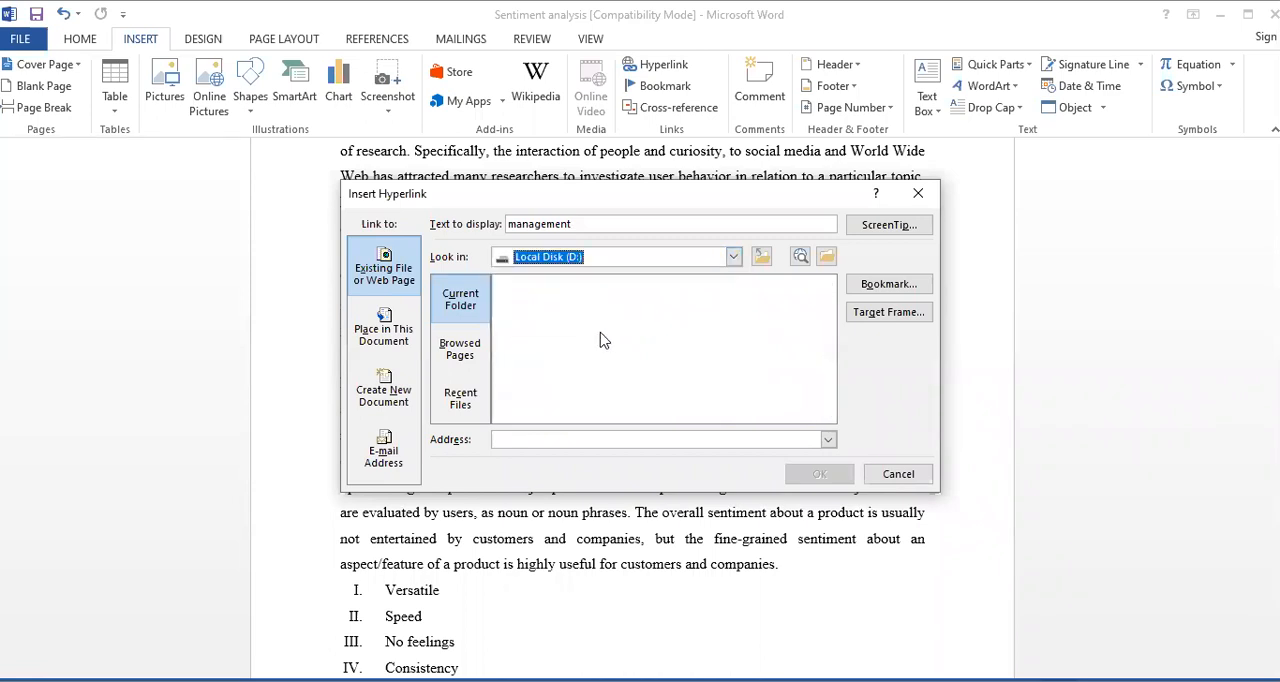
scroll(831, 346, down, 3)
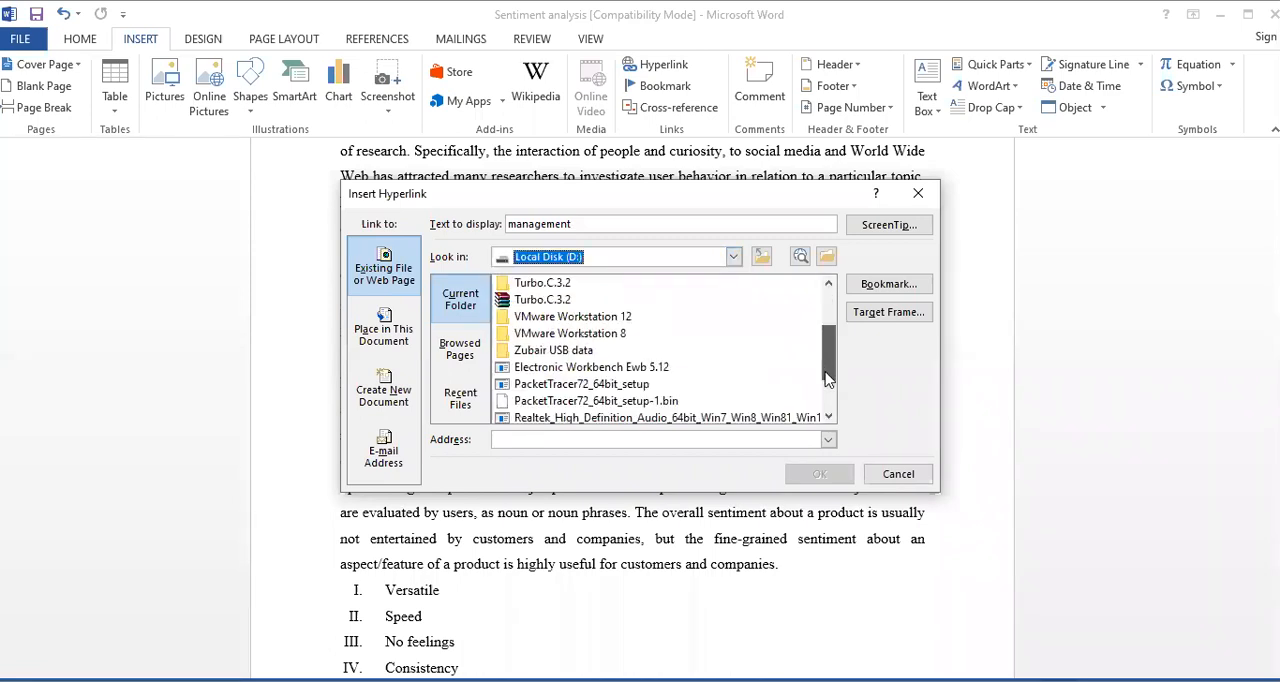
scroll(823, 330, up, 2)
scroll(823, 326, up, 2)
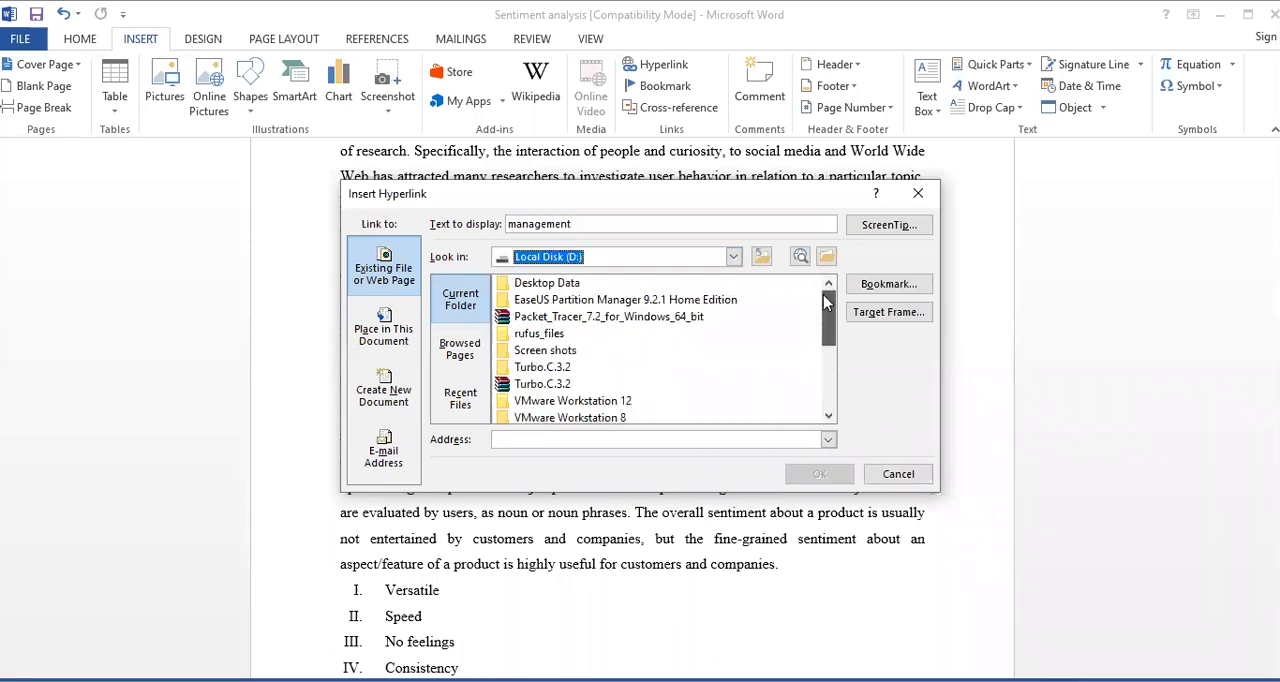
Link the word "management" to the Multi-Core_Programming PDF on the Desktop
click(733, 258)
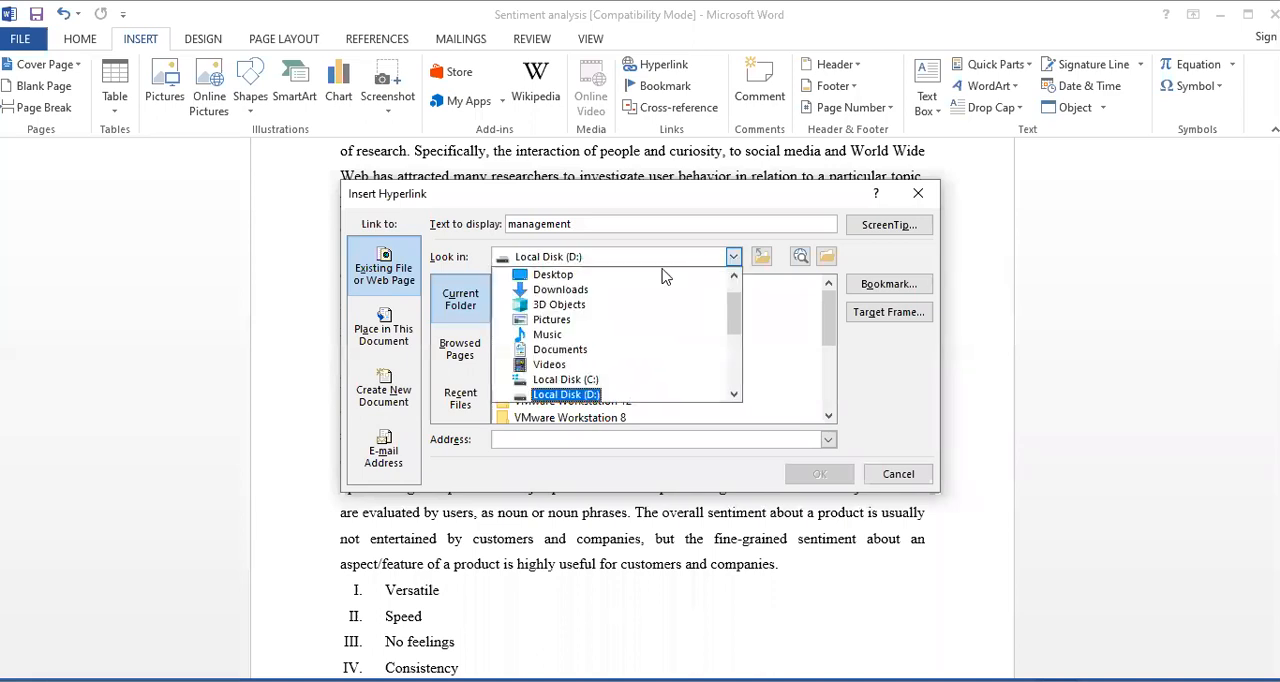
click(546, 279)
drag(831, 310, 829, 376)
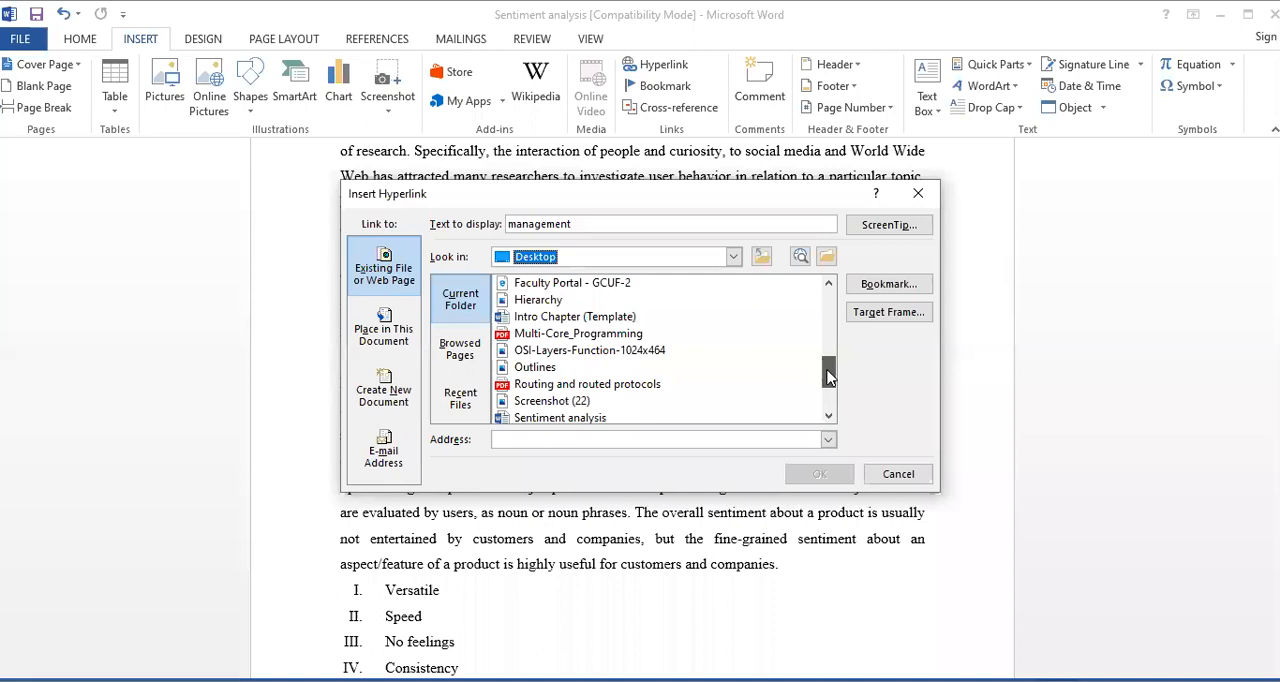
click(601, 340)
double_click(601, 340)
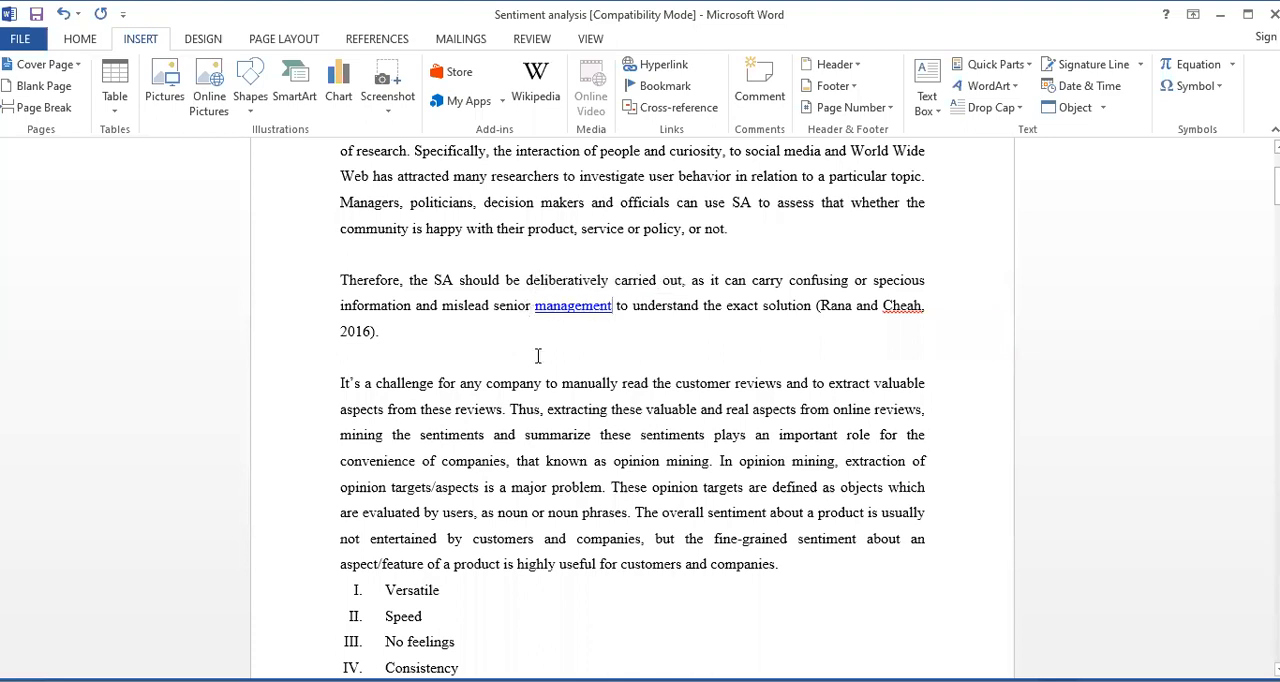
Follow the "management" hyperlink to open the linked PDF in Adobe Reader, and close the PDF
ctrl+click(557, 312)
click(652, 314)
ctrl+click(574, 306)
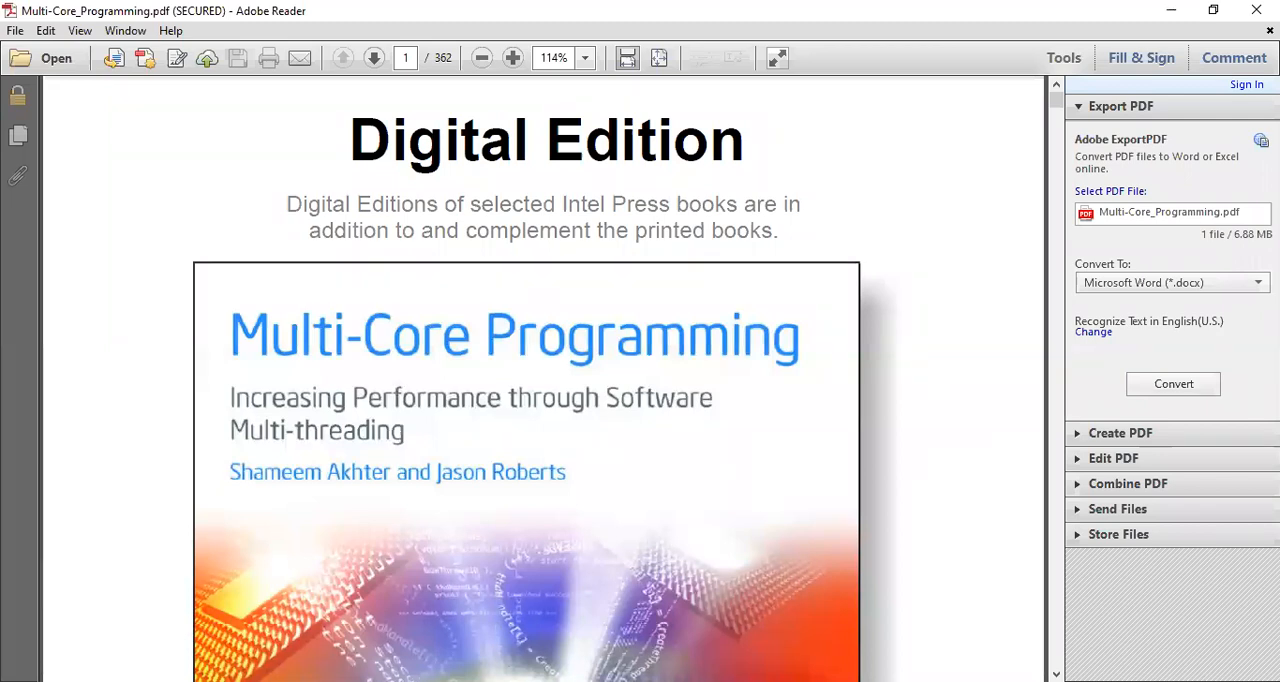
click(1236, 9)
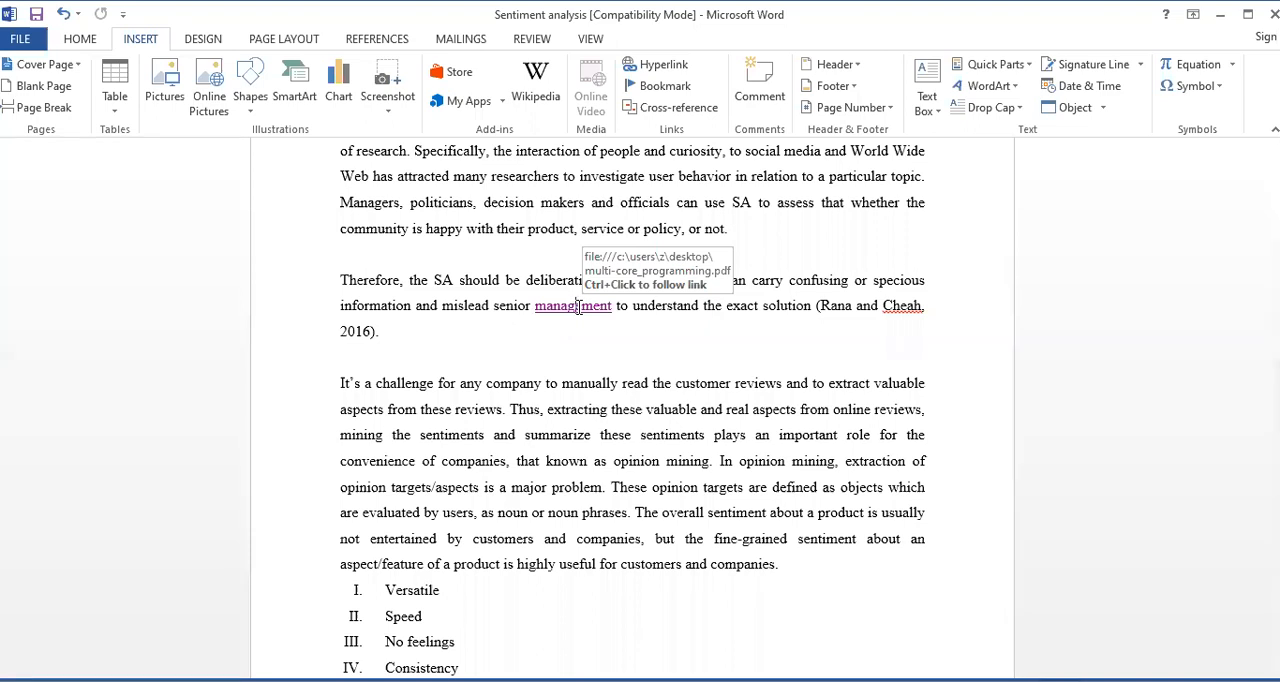
Remove the hyperlink from the word "management"
right_click(578, 308)
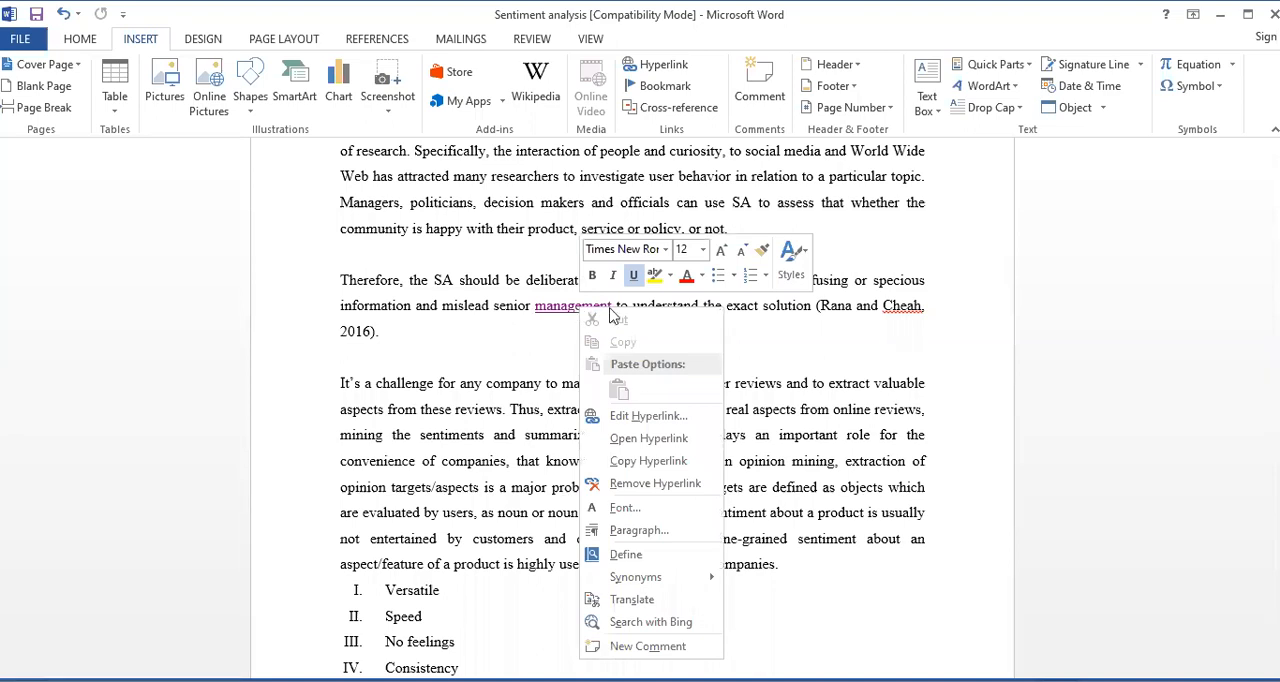
click(658, 484)
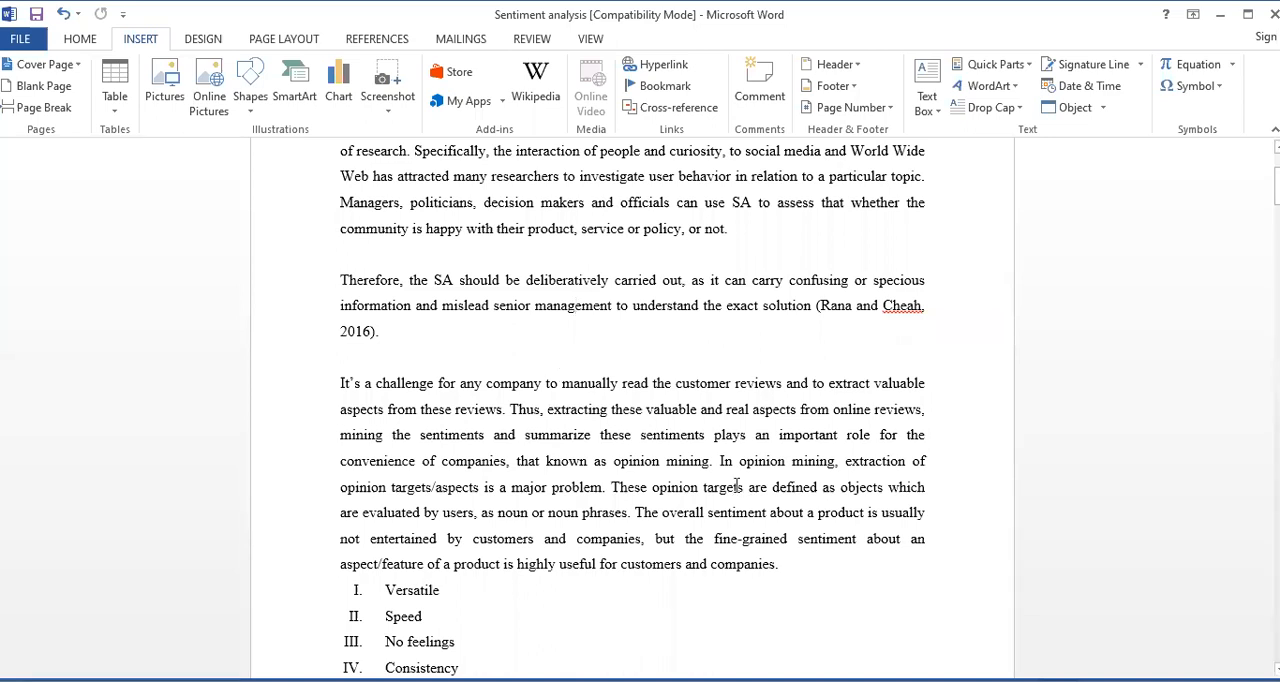
key(alt+Tab)
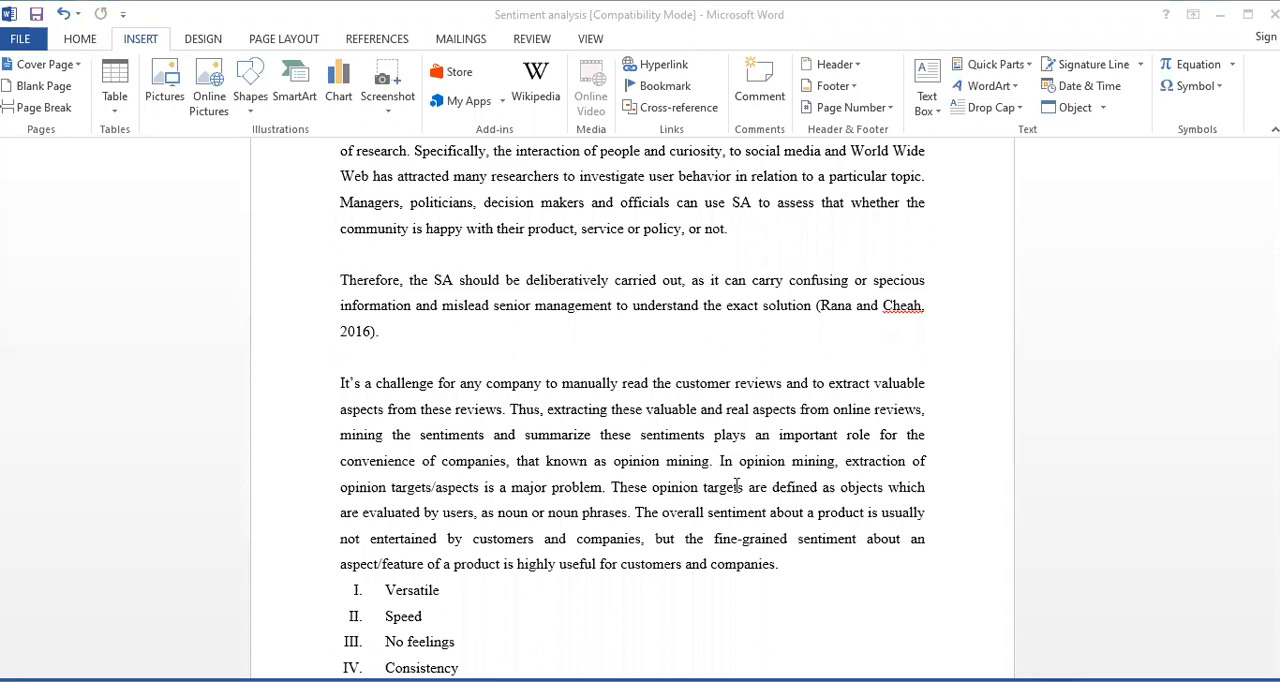
Select the whole first paragraph on page 1 and apply the Dropped style of drop cap to it
scroll(608, 456, up, 3)
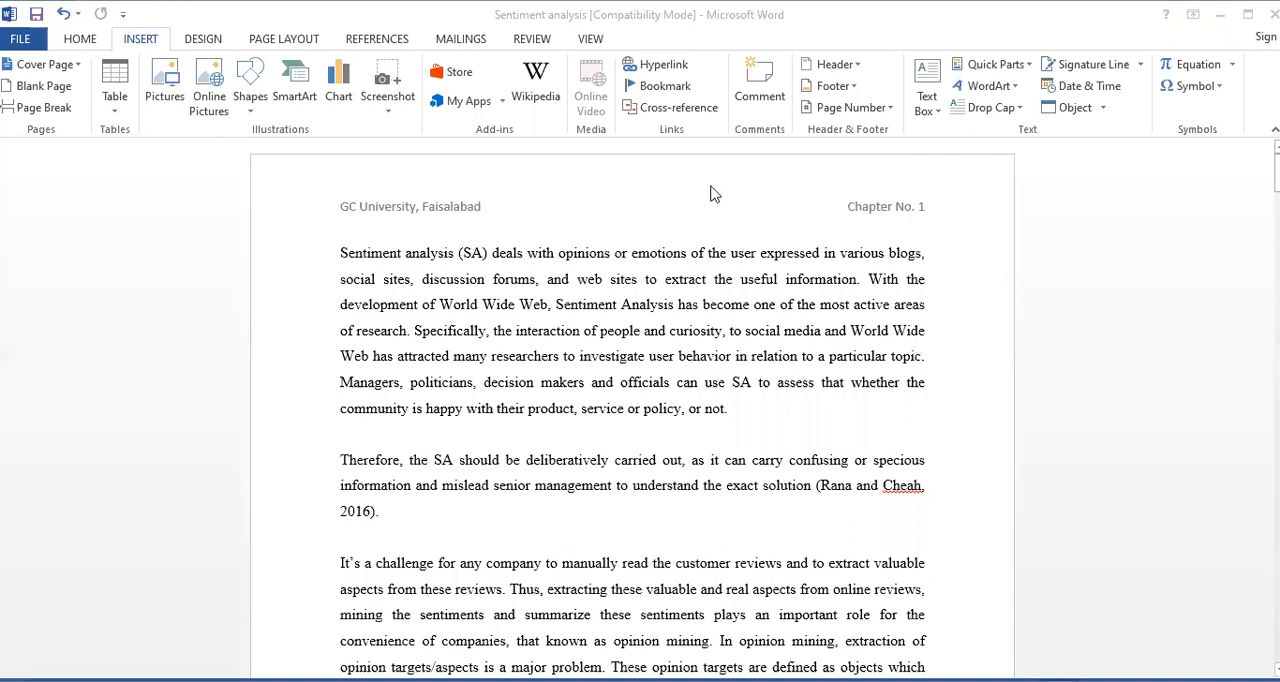
click(836, 367)
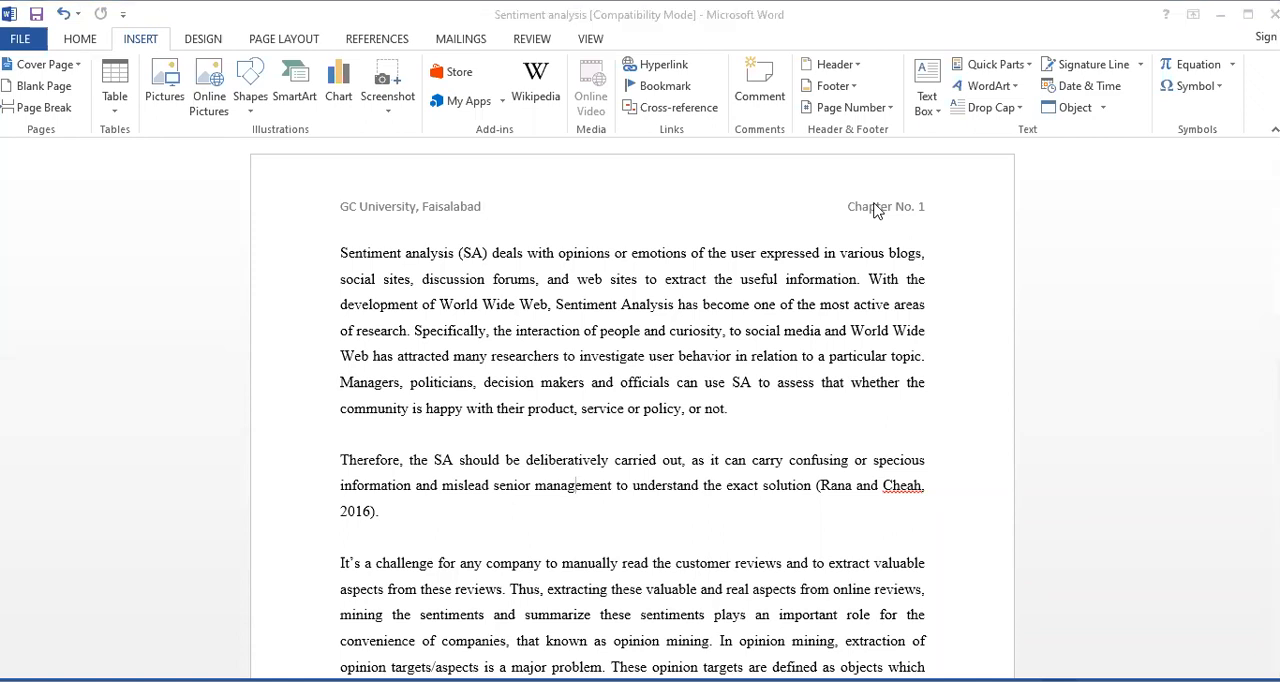
click(342, 256)
drag(388, 272, 737, 429)
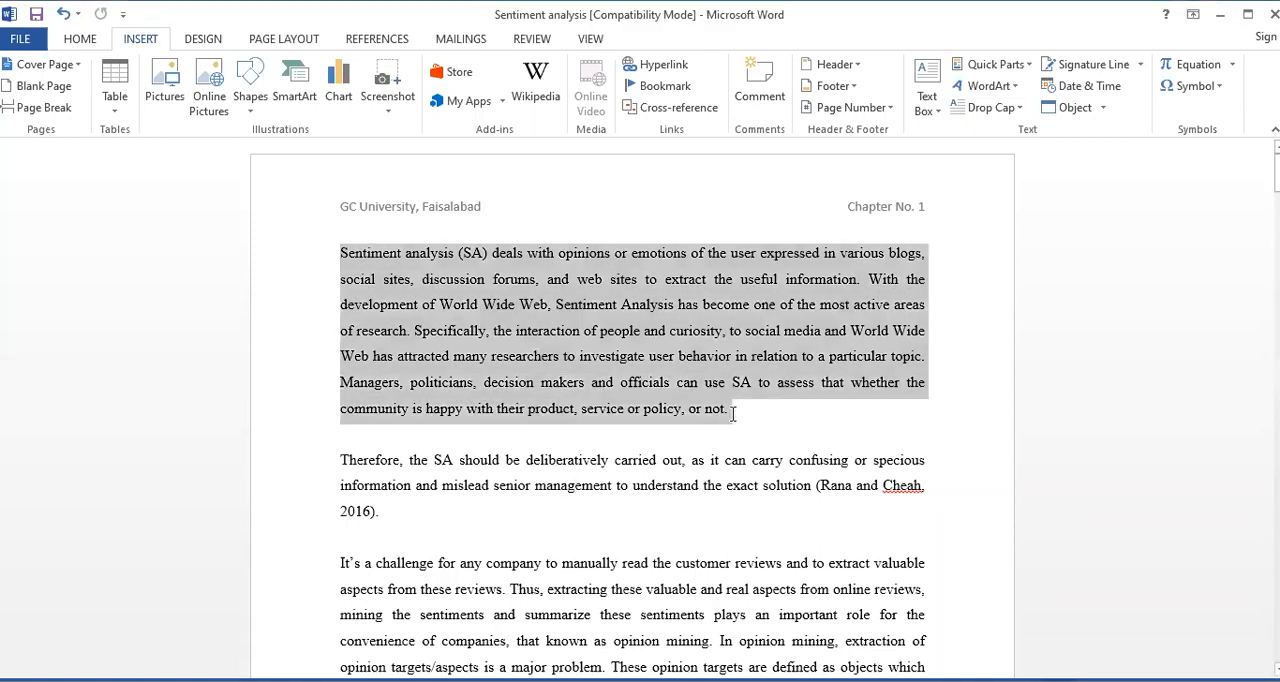
click(1000, 112)
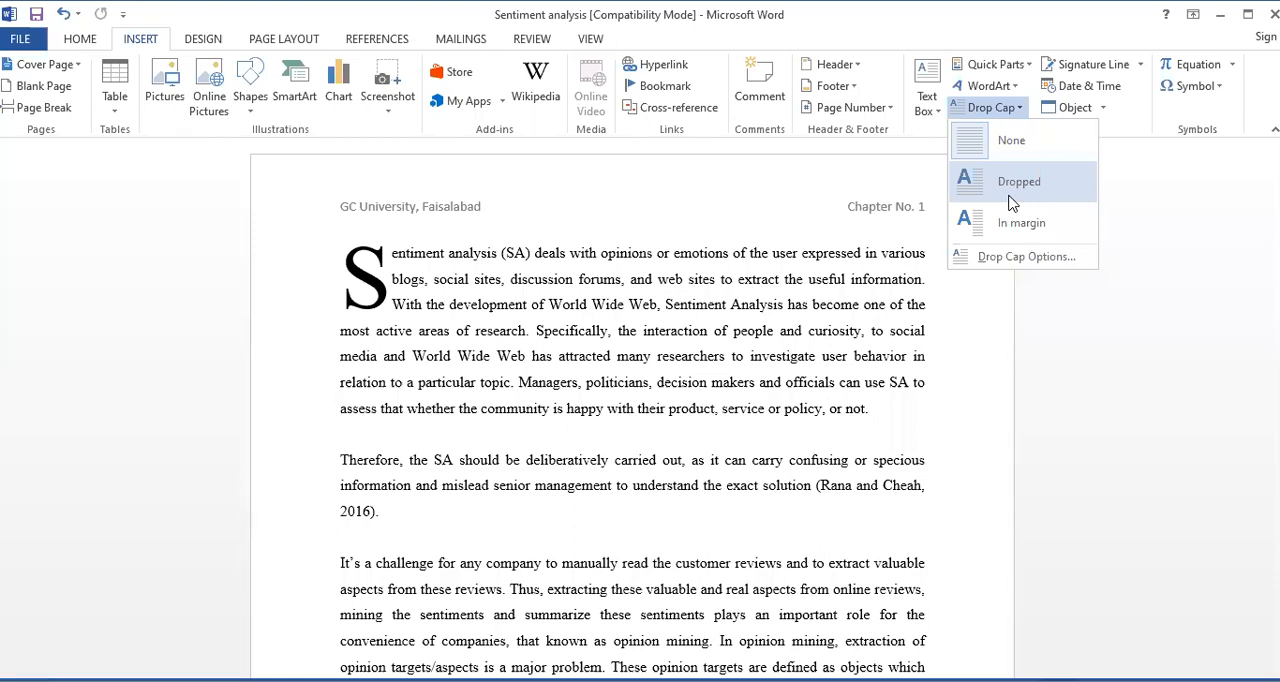
click(1012, 203)
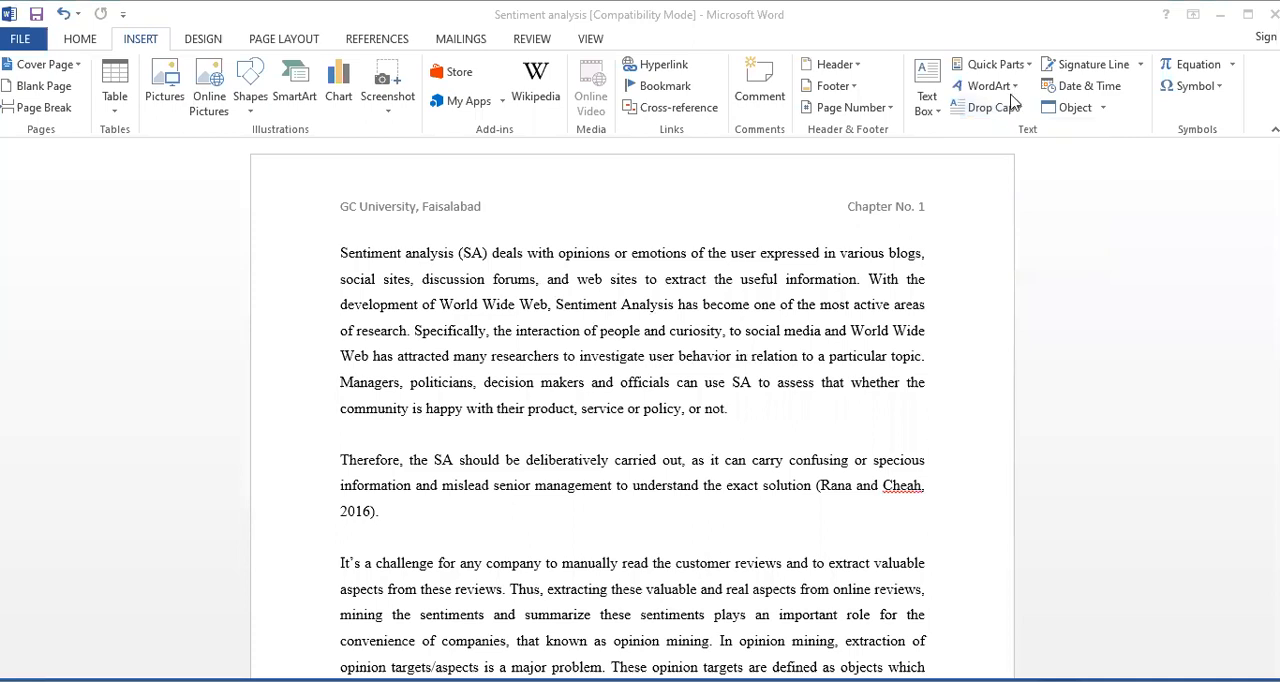
click(981, 112)
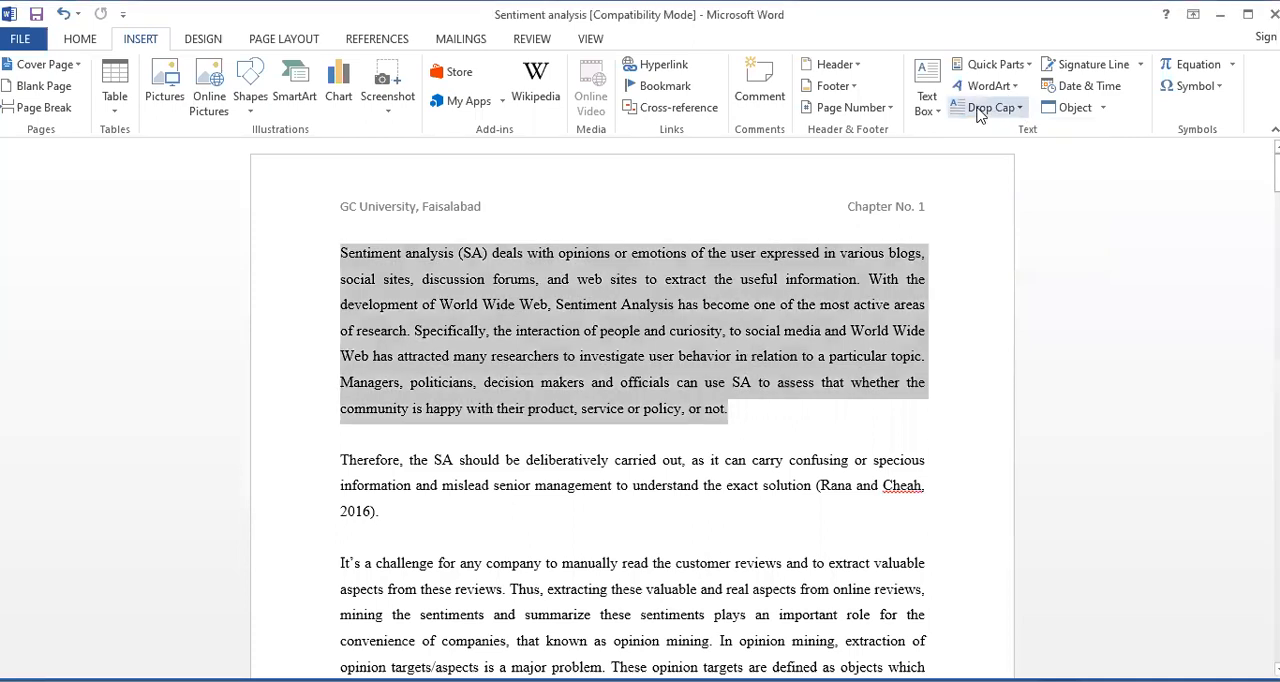
click(1020, 108)
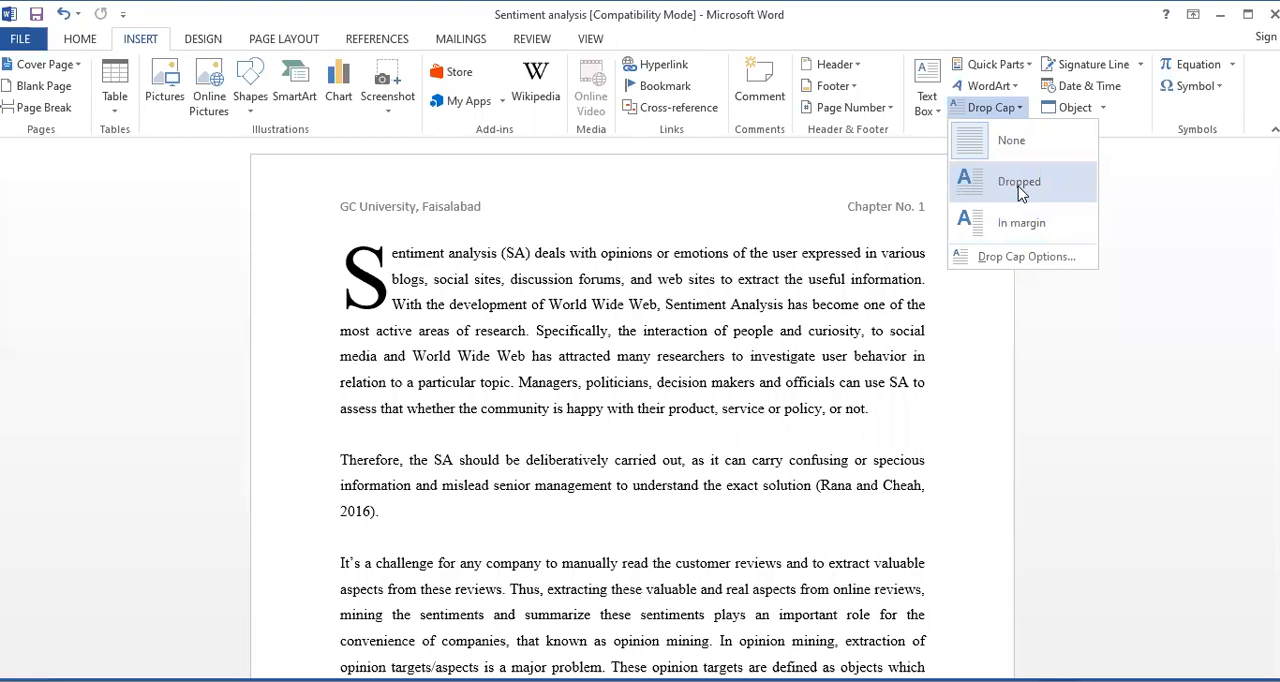
click(1019, 183)
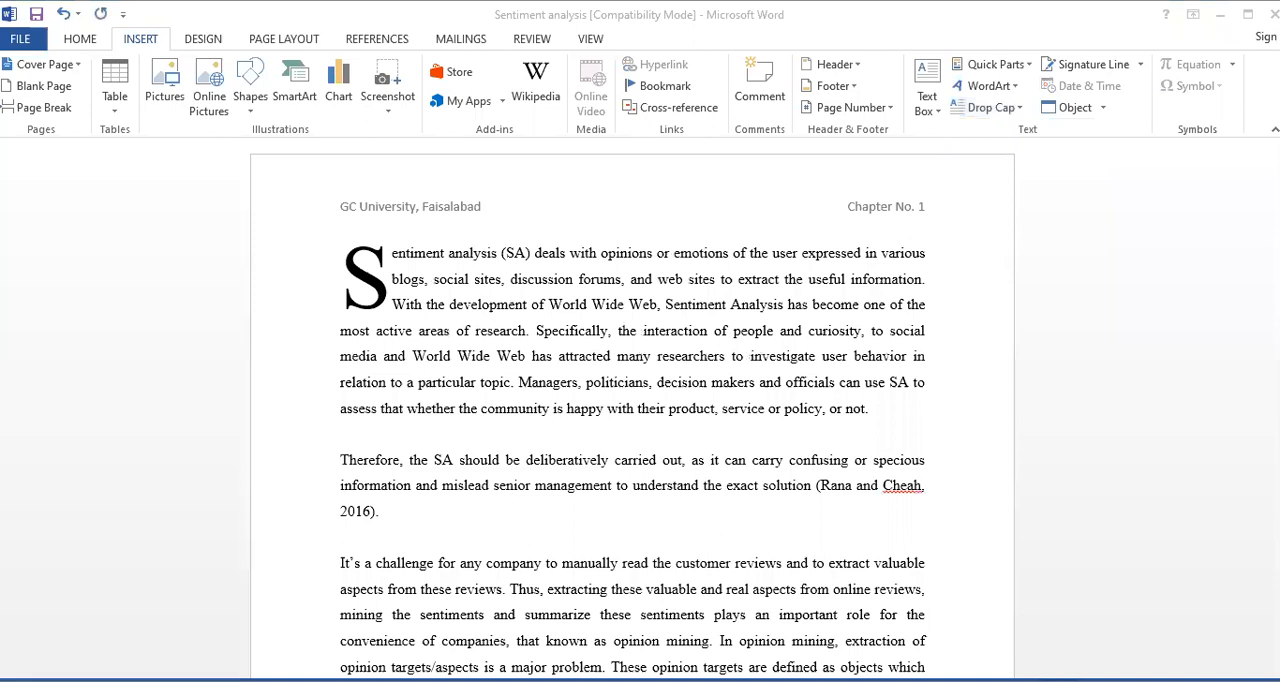
Undo the drop cap on the first paragraph
click(817, 352)
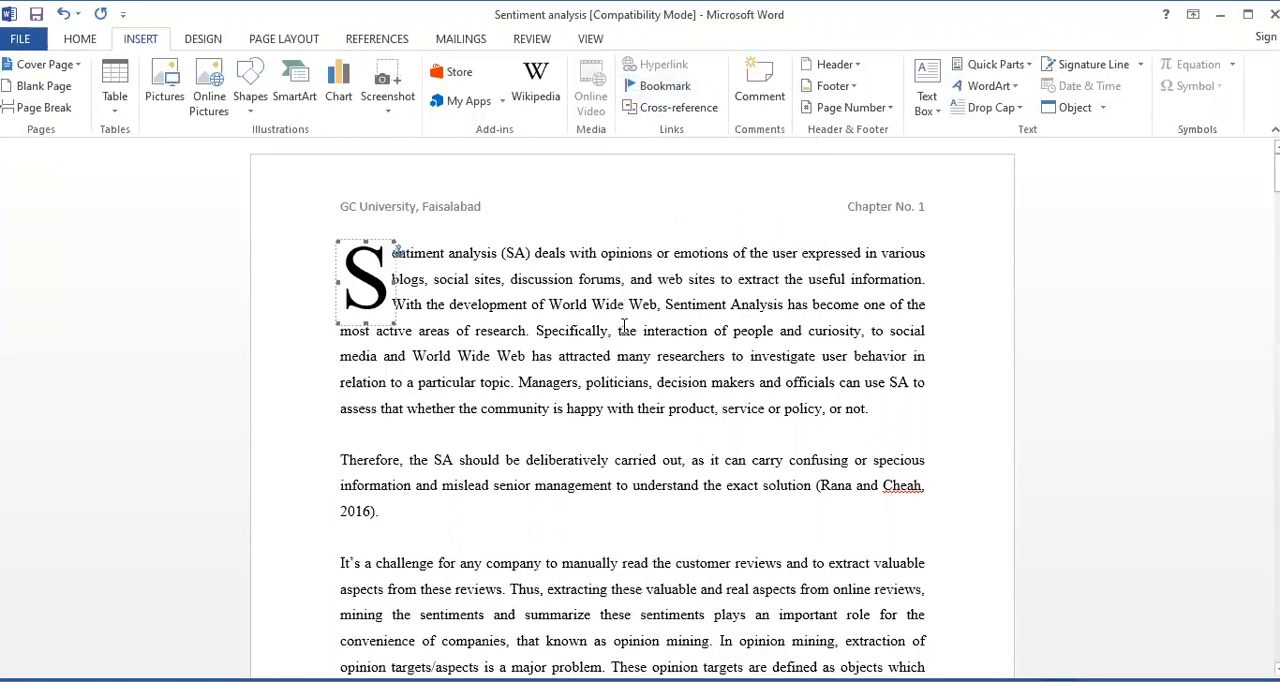
click(850, 196)
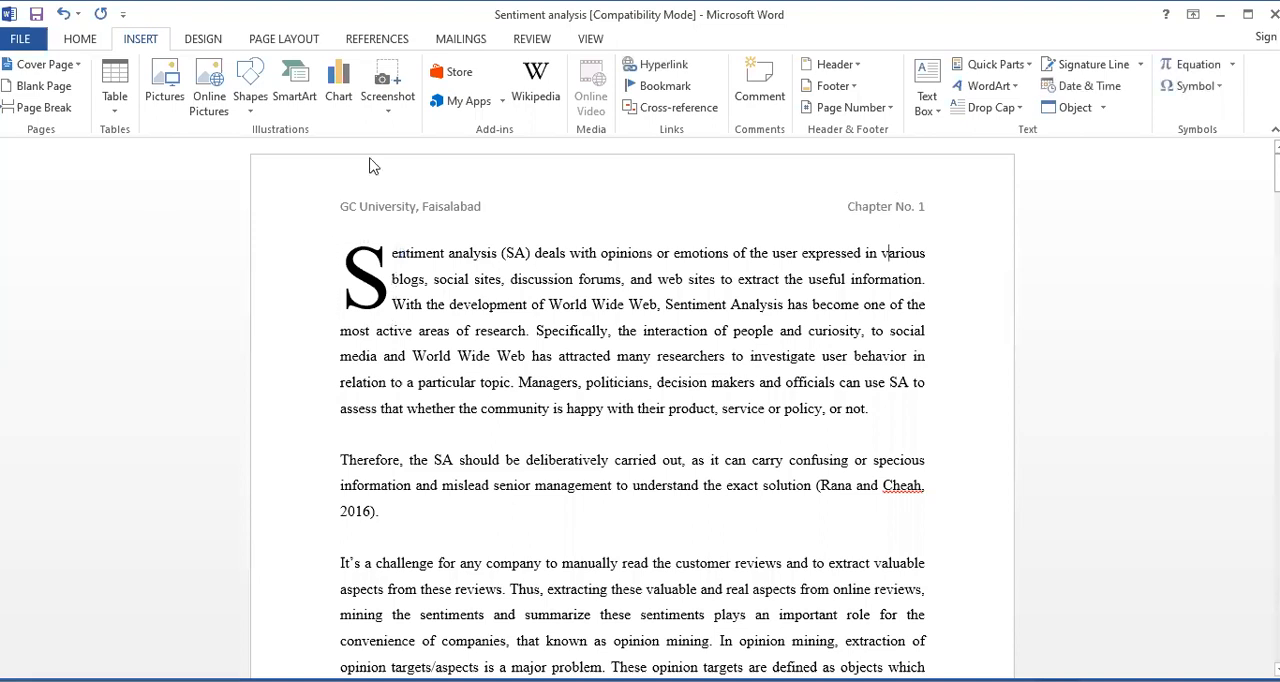
key(shift+End)
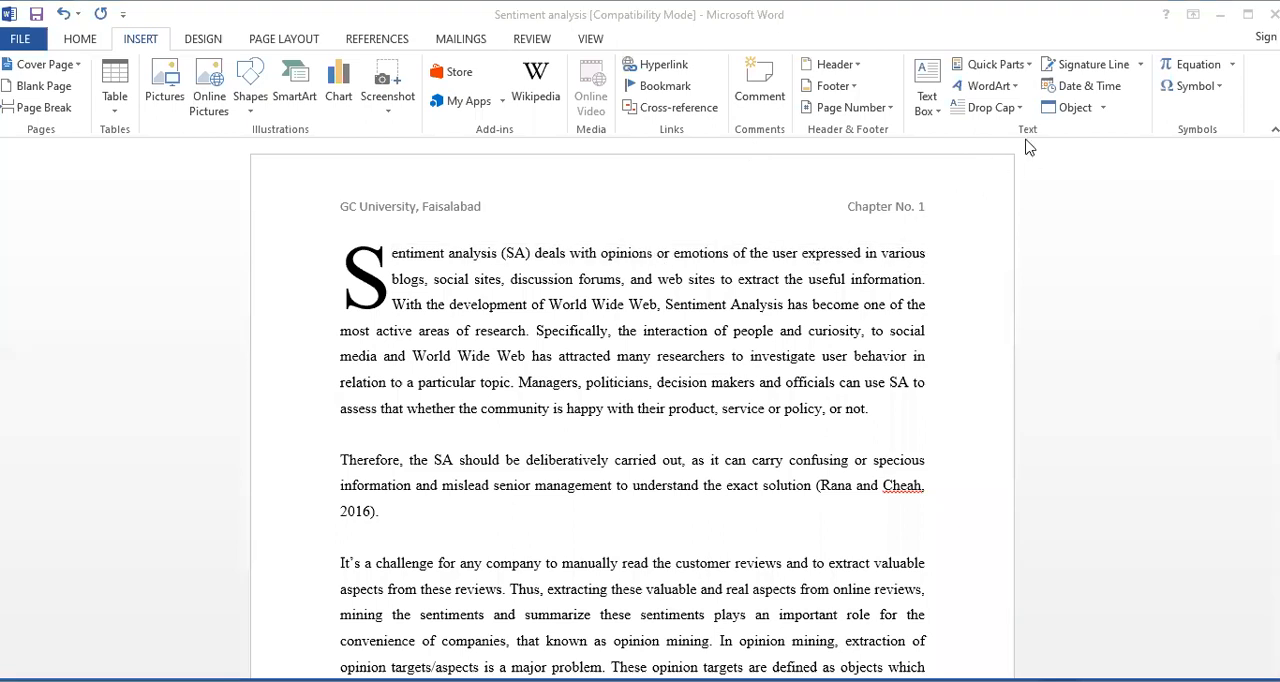
click(933, 212)
key(ctrl+z)
click(694, 460)
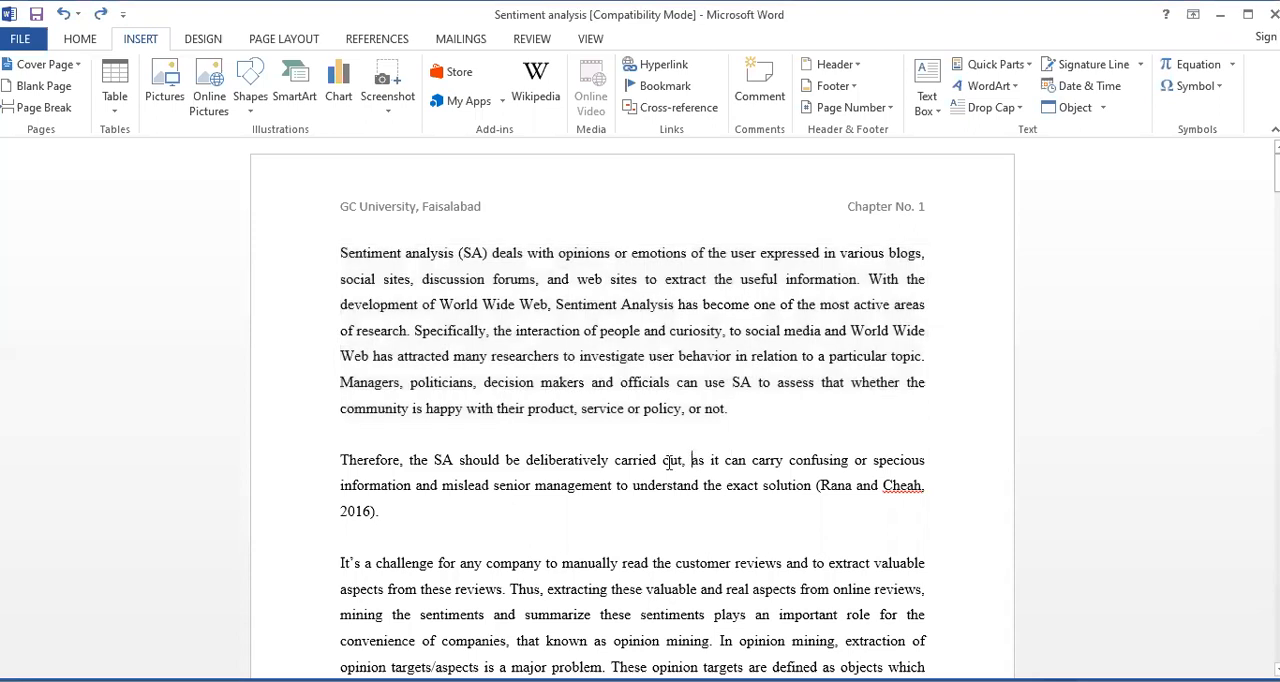
Select the first two lines of the third paragraph, up to "online reviews", and bookmark them with the name Sentiment
scroll(540, 522, down, 4)
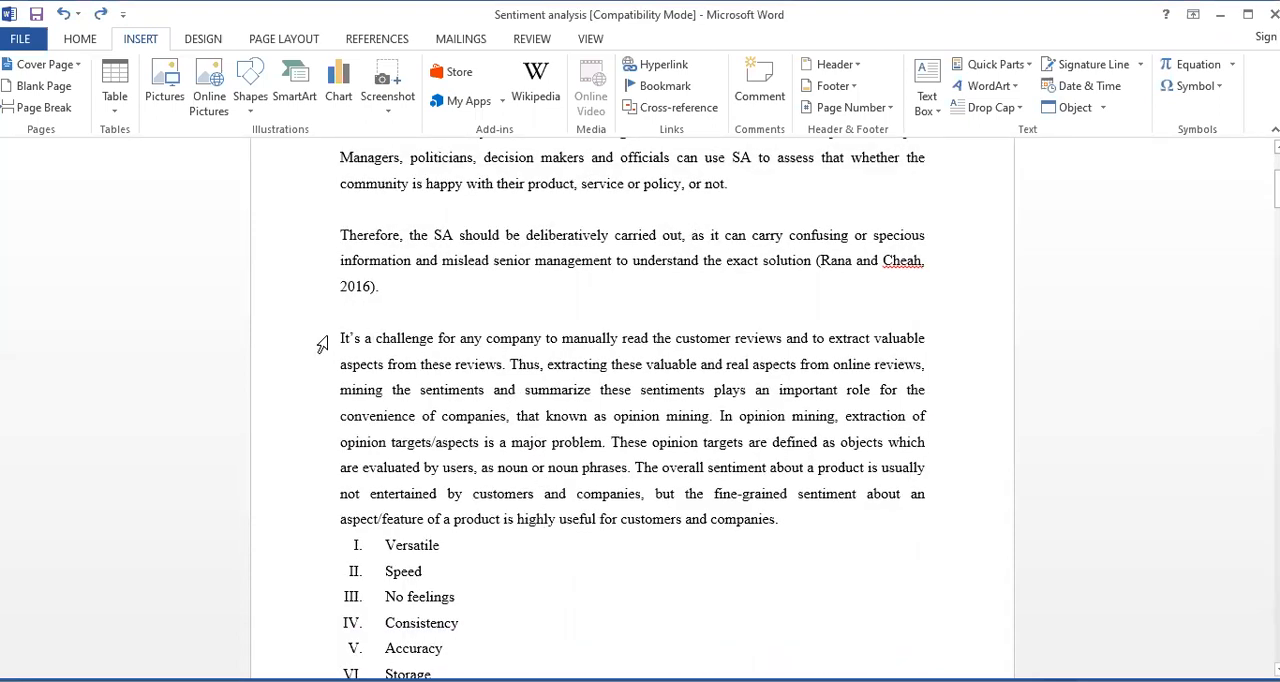
drag(342, 337, 922, 364)
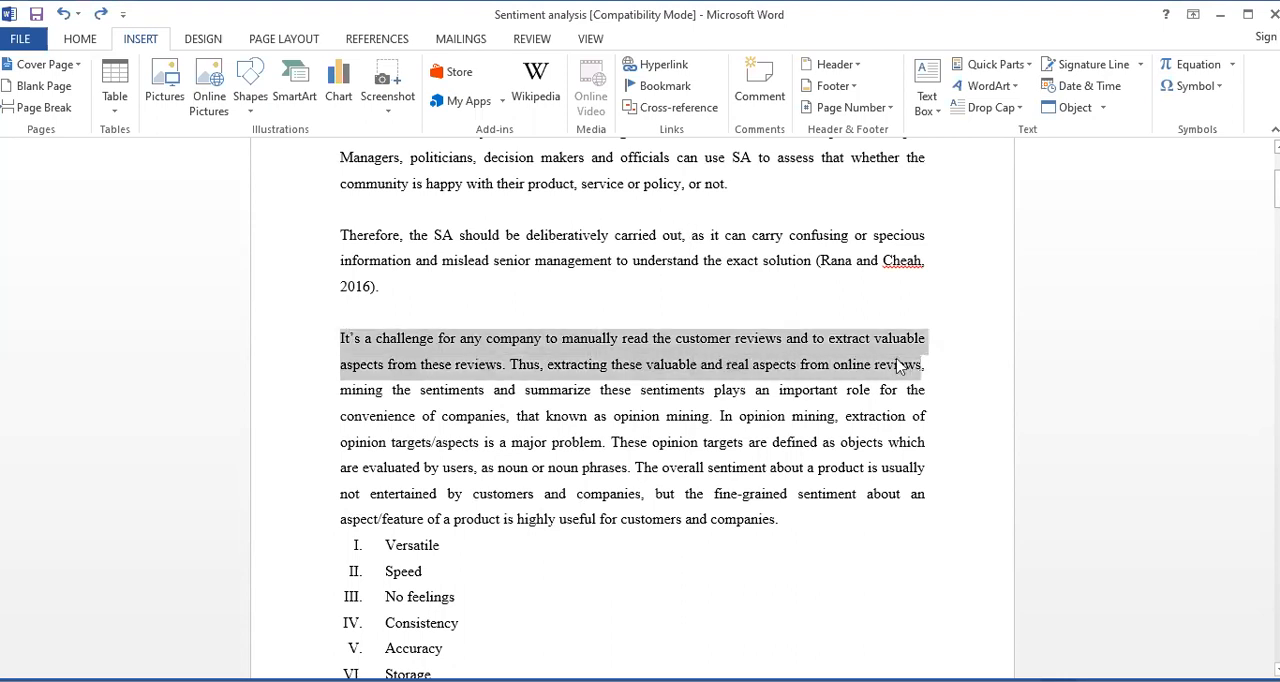
scroll(673, 303, up, 3)
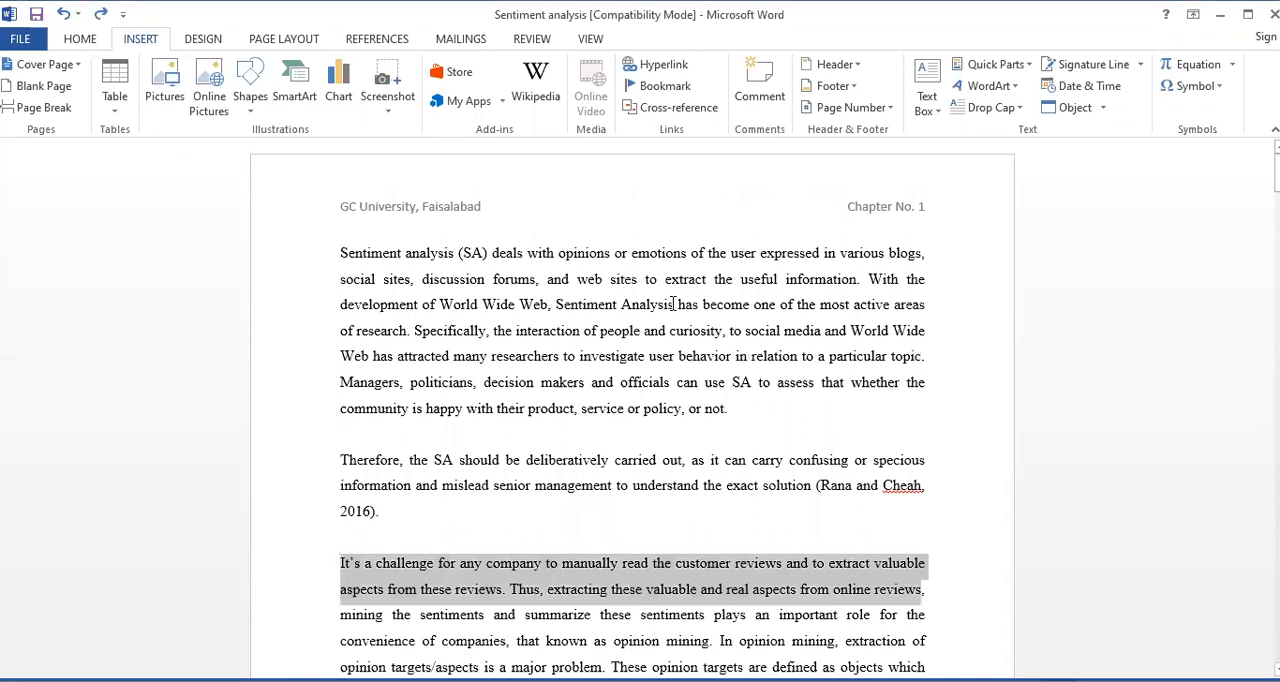
click(675, 90)
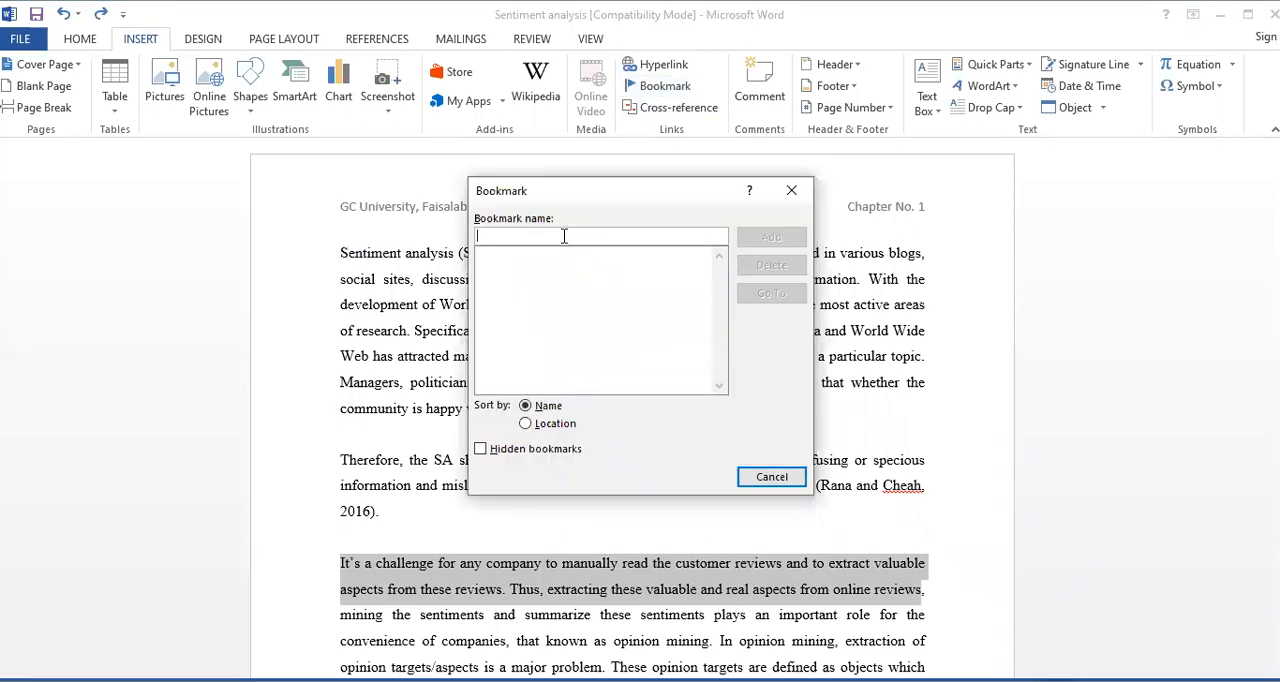
text(S)
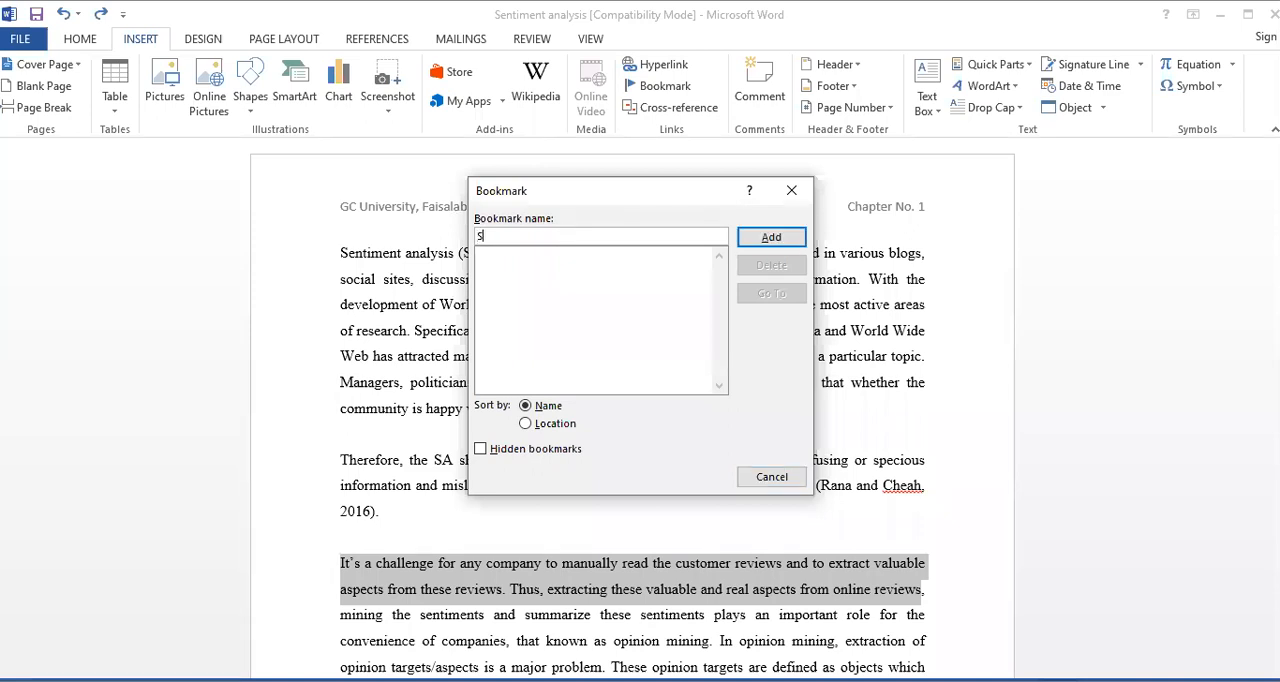
text(entiment)
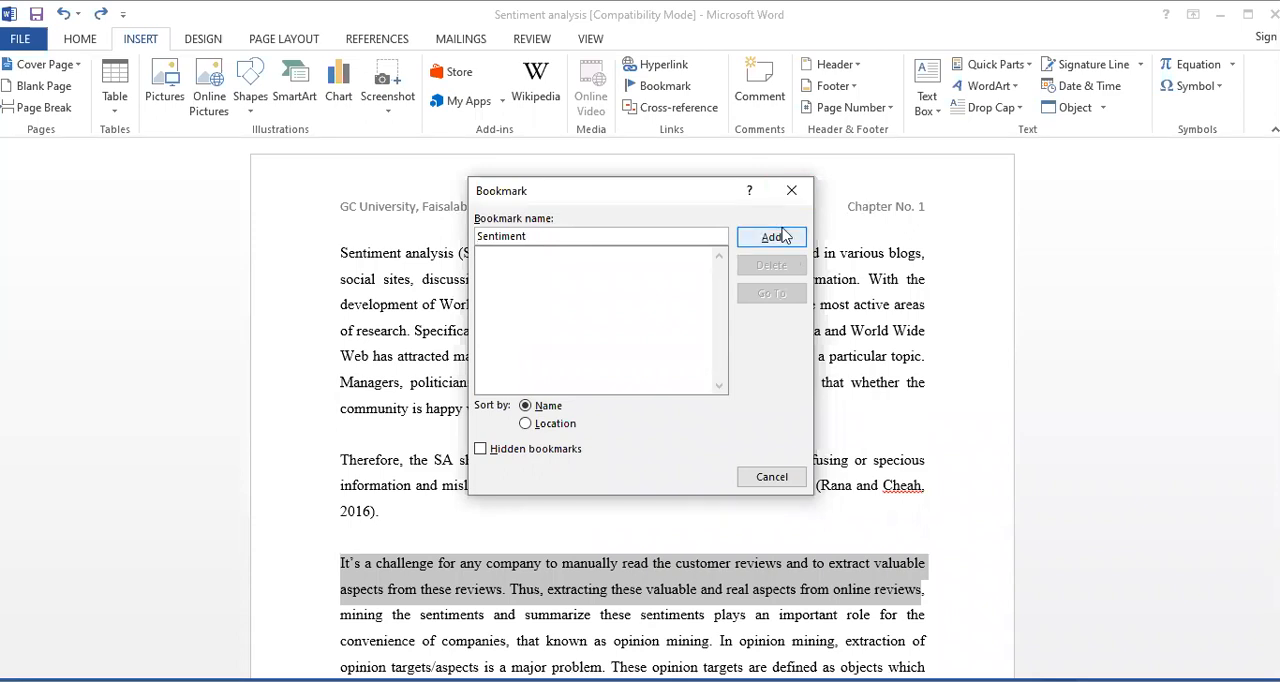
key(Return)
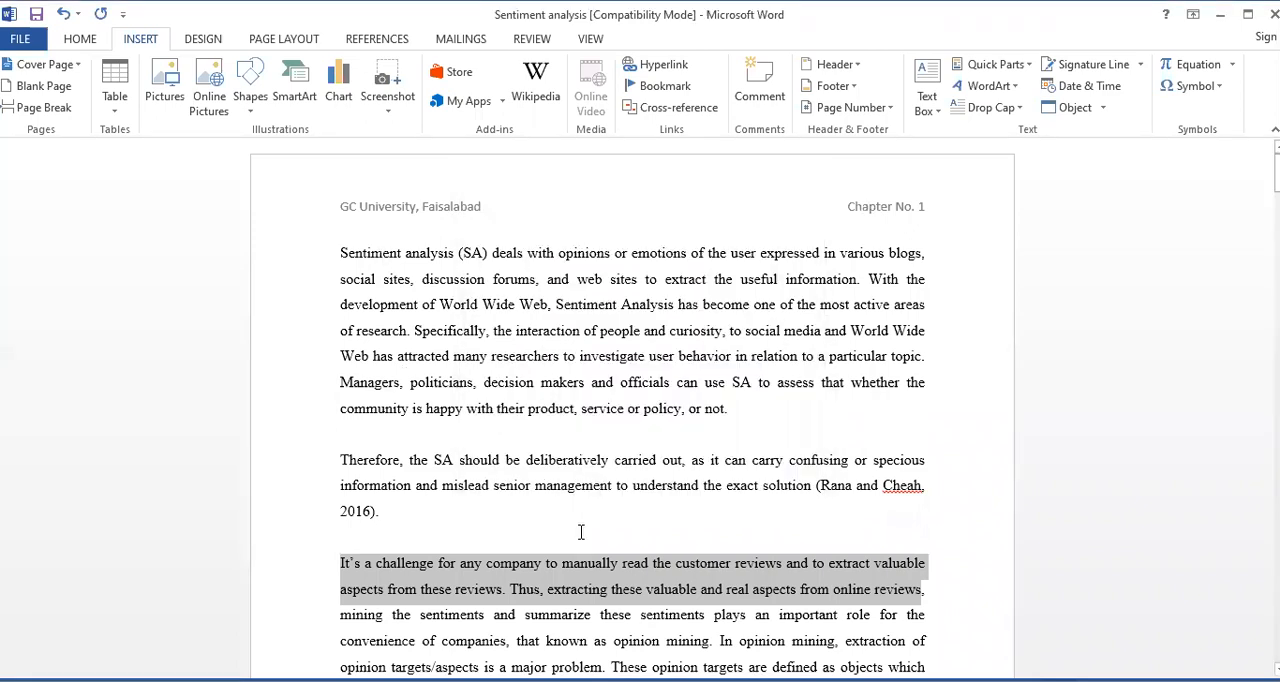
Deselect the bookmarked text and look through the document's pages, including the Chapter No. 1 and Chapter No. 2 sections
scroll(580, 532, down, 5)
scroll(586, 531, up, 4)
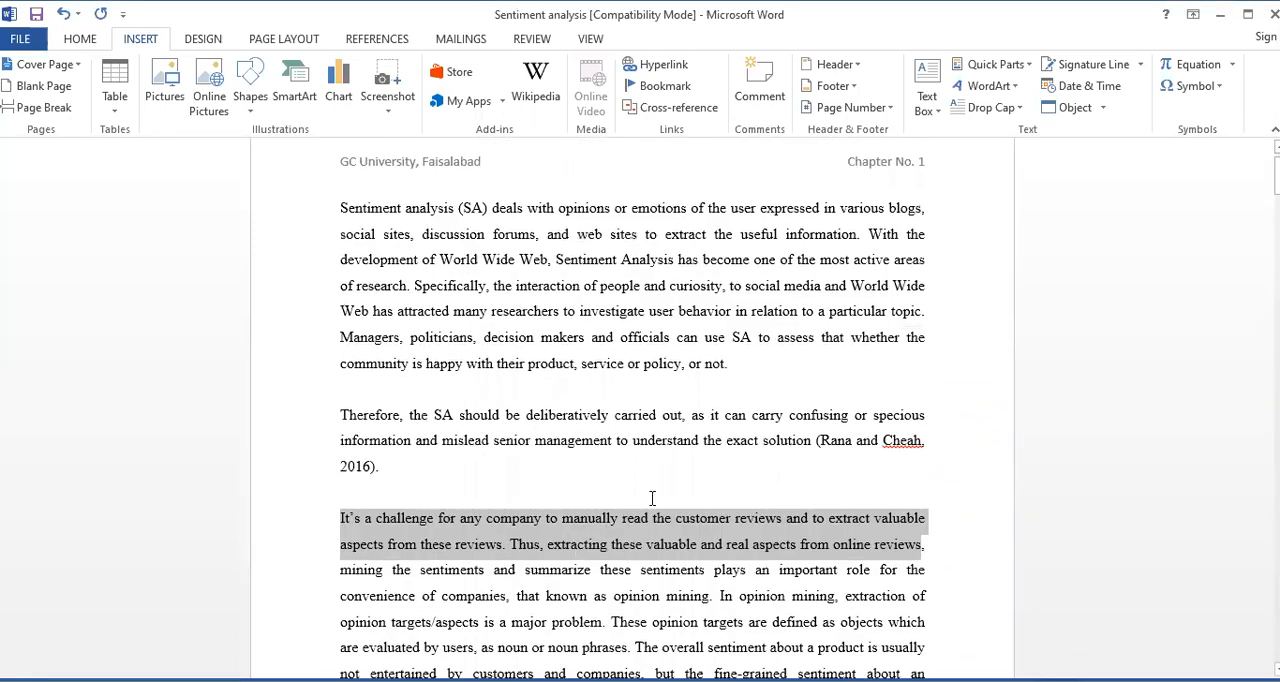
scroll(651, 498, up, 1)
click(786, 484)
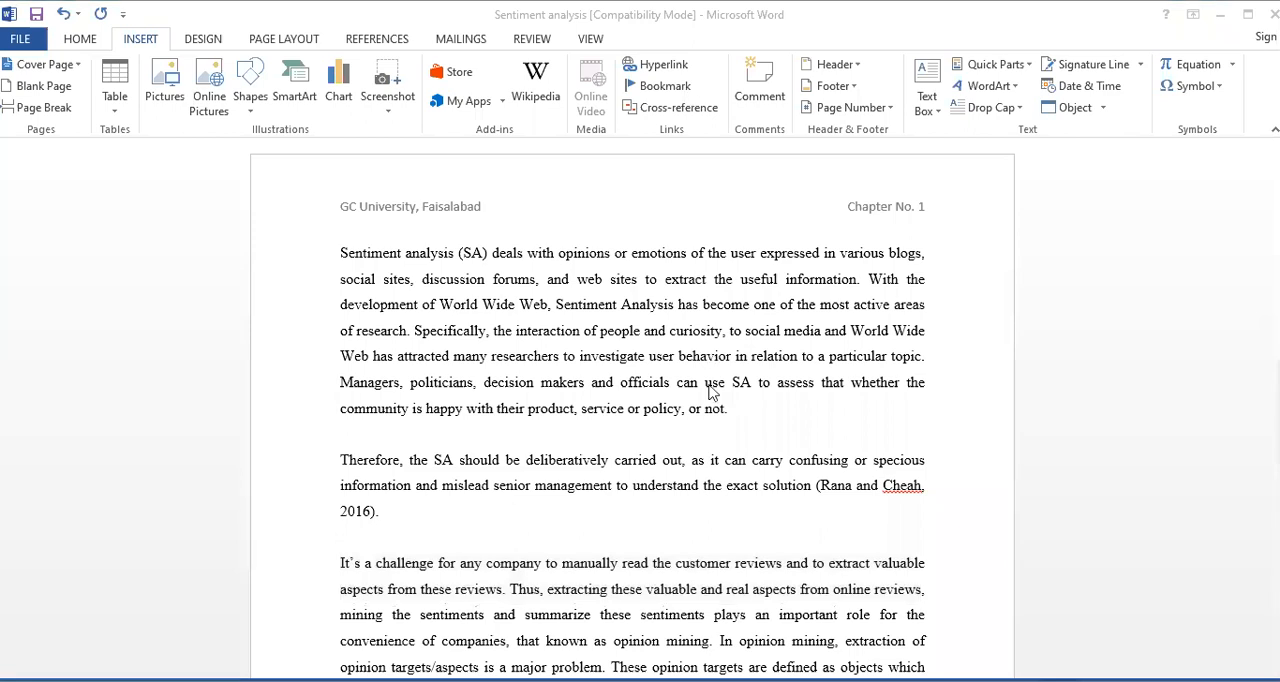
scroll(727, 443, down, 10)
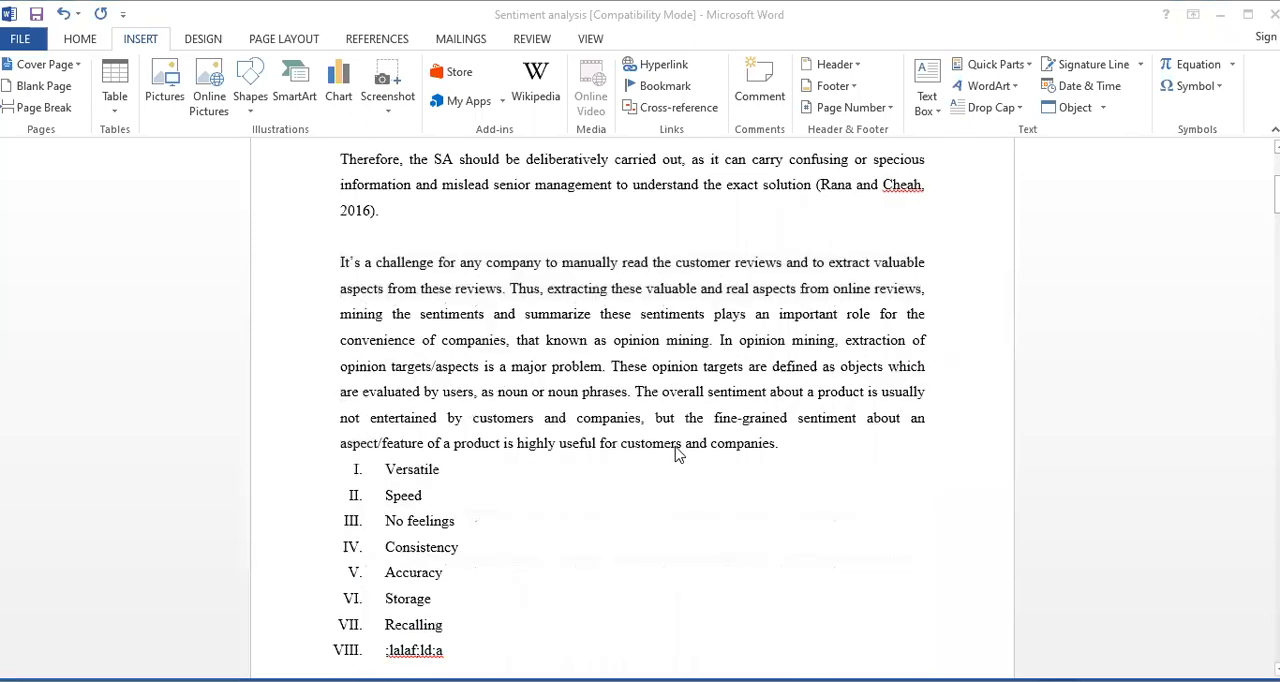
scroll(675, 457, down, 15)
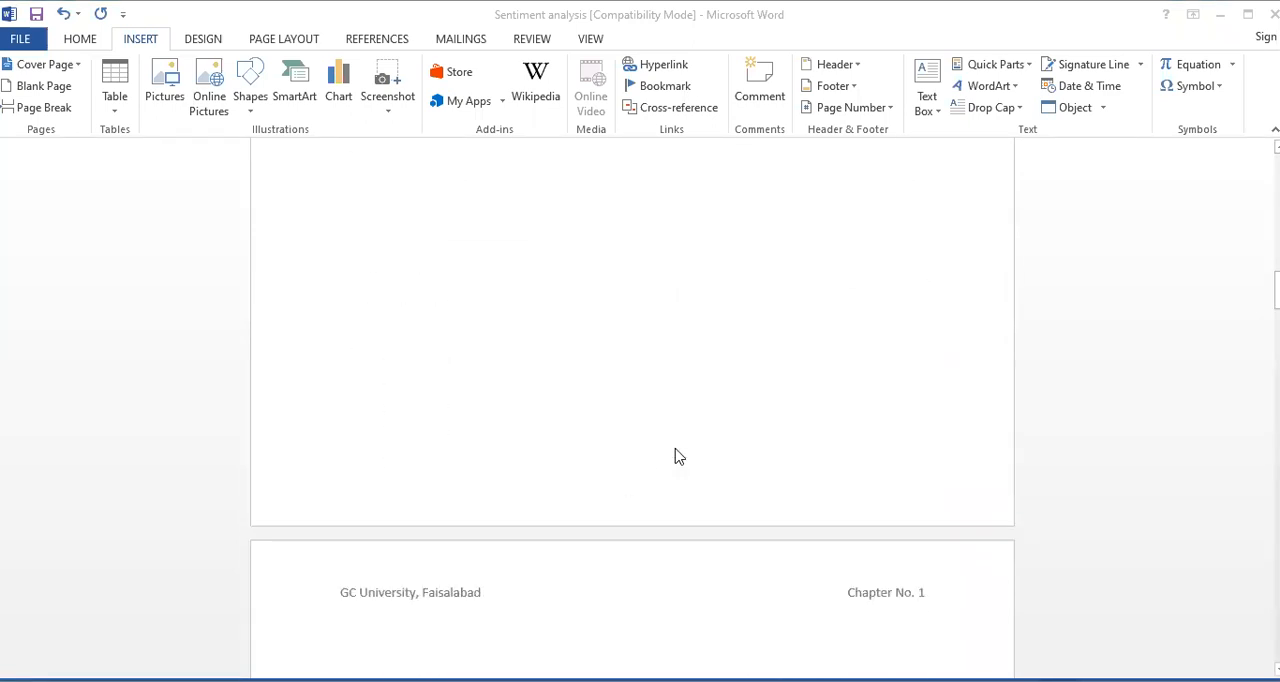
scroll(675, 457, down, 15)
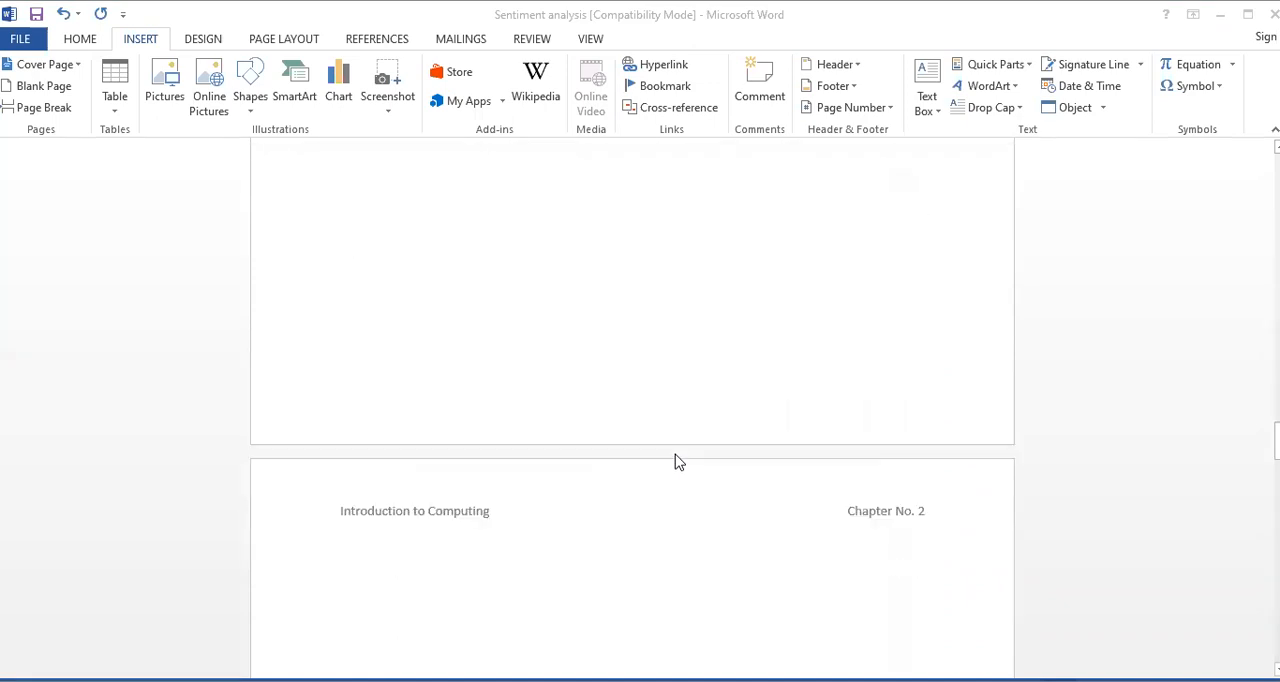
scroll(677, 466, down, 8)
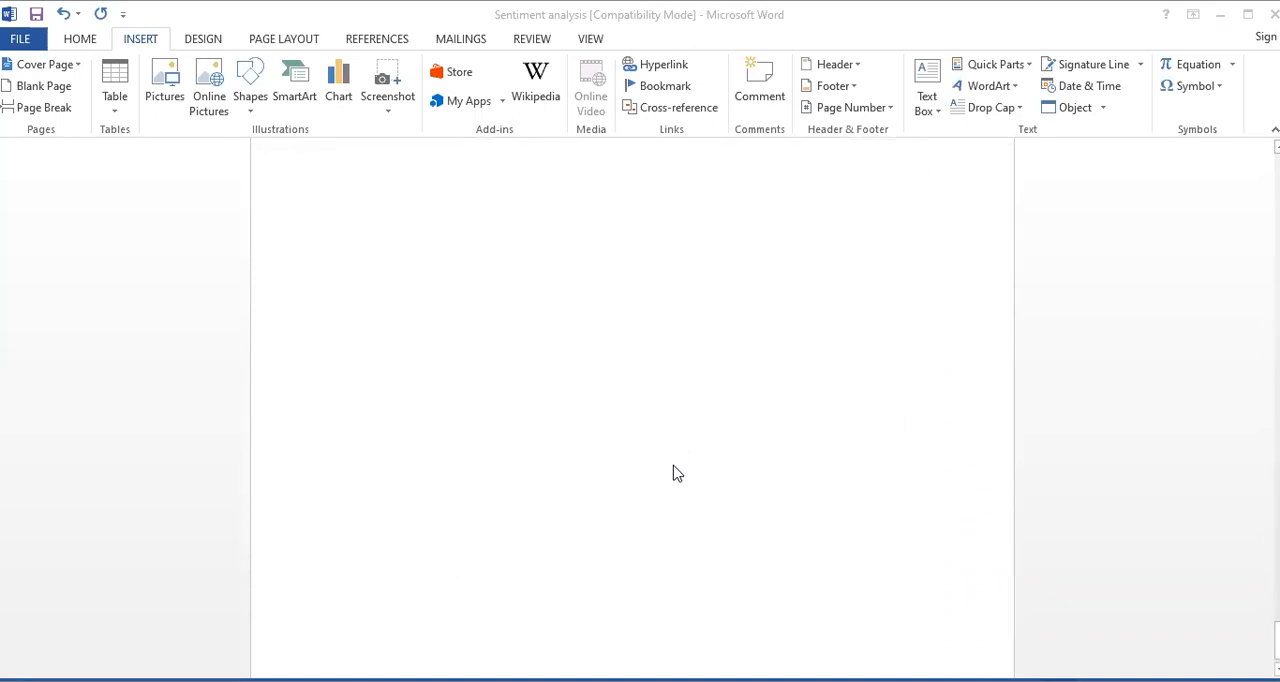
scroll(675, 471, up, 1)
scroll(675, 471, down, 7)
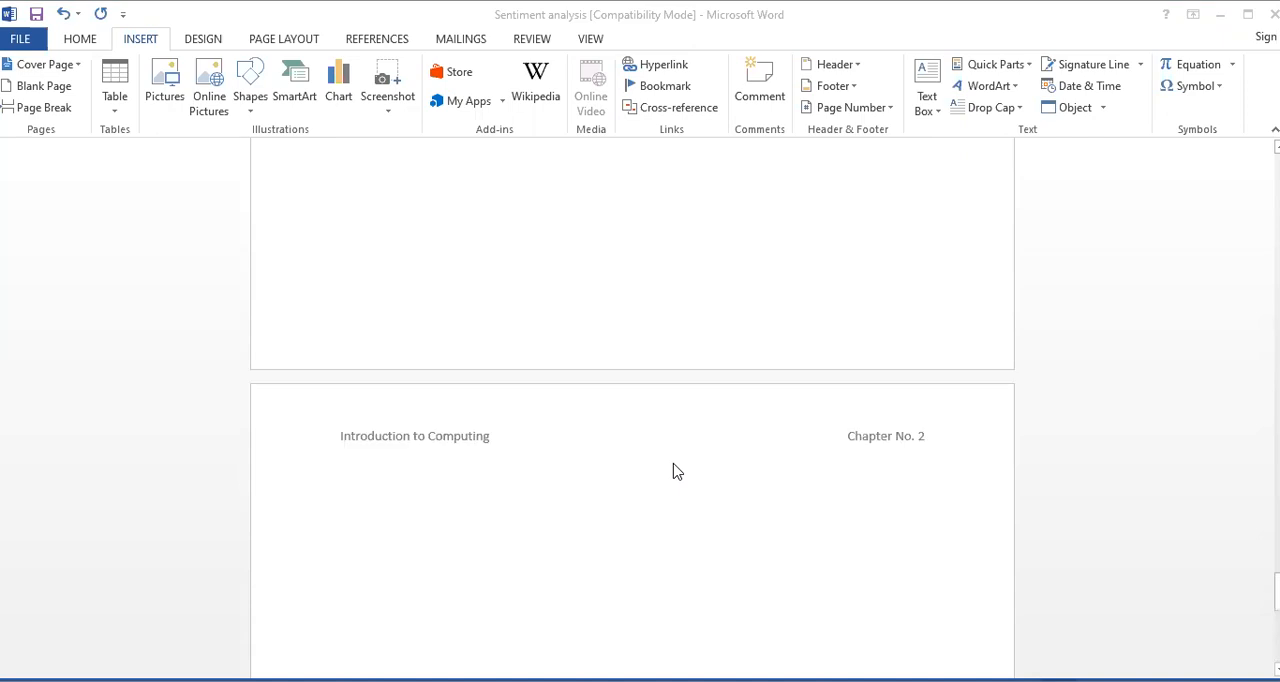
scroll(675, 471, up, 1)
scroll(675, 471, up, 3)
scroll(675, 471, down, 1)
scroll(675, 471, up, 3)
scroll(673, 475, down, 1)
scroll(673, 477, down, 8)
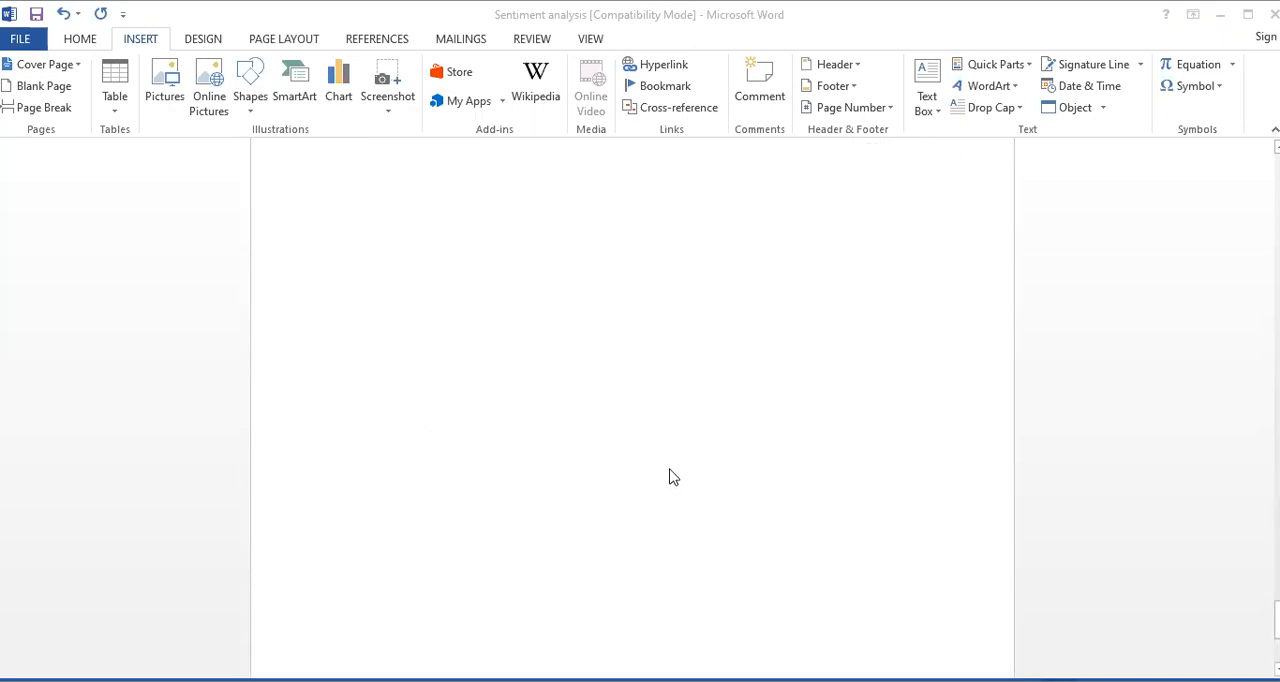
scroll(670, 470, up, 7)
scroll(670, 470, down, 5)
scroll(670, 470, up, 2)
scroll(673, 477, down, 8)
scroll(673, 477, up, 14)
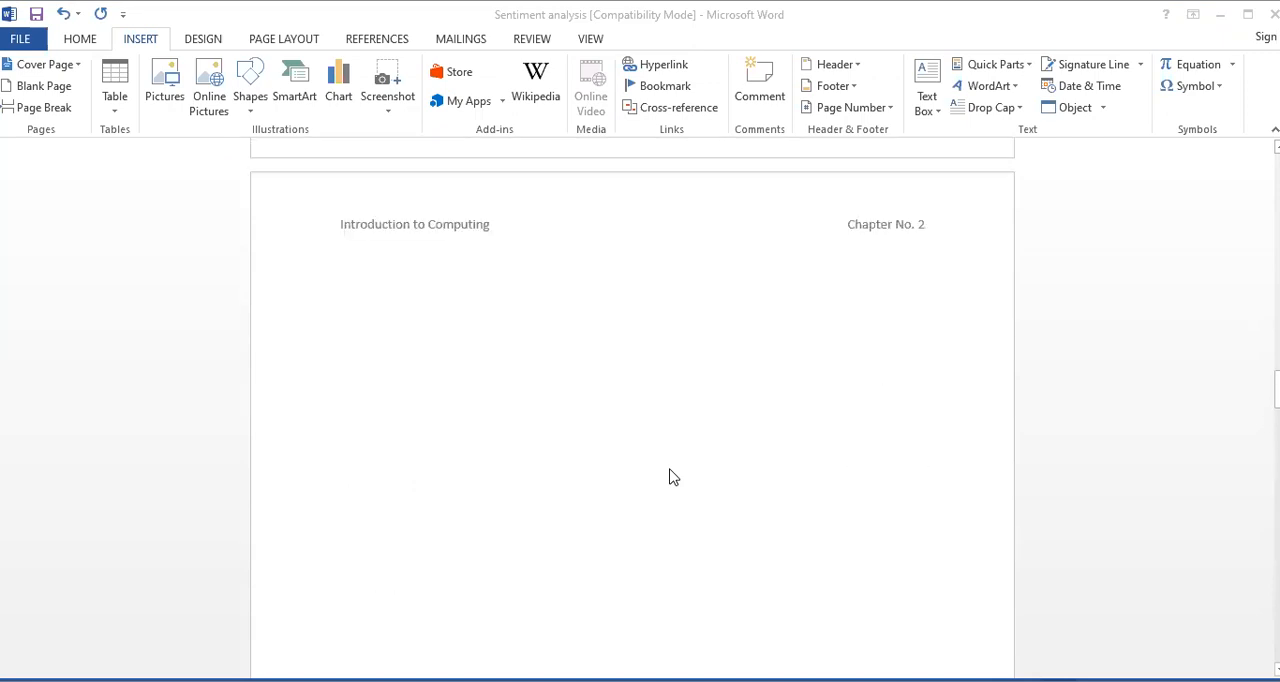
scroll(673, 477, up, 10)
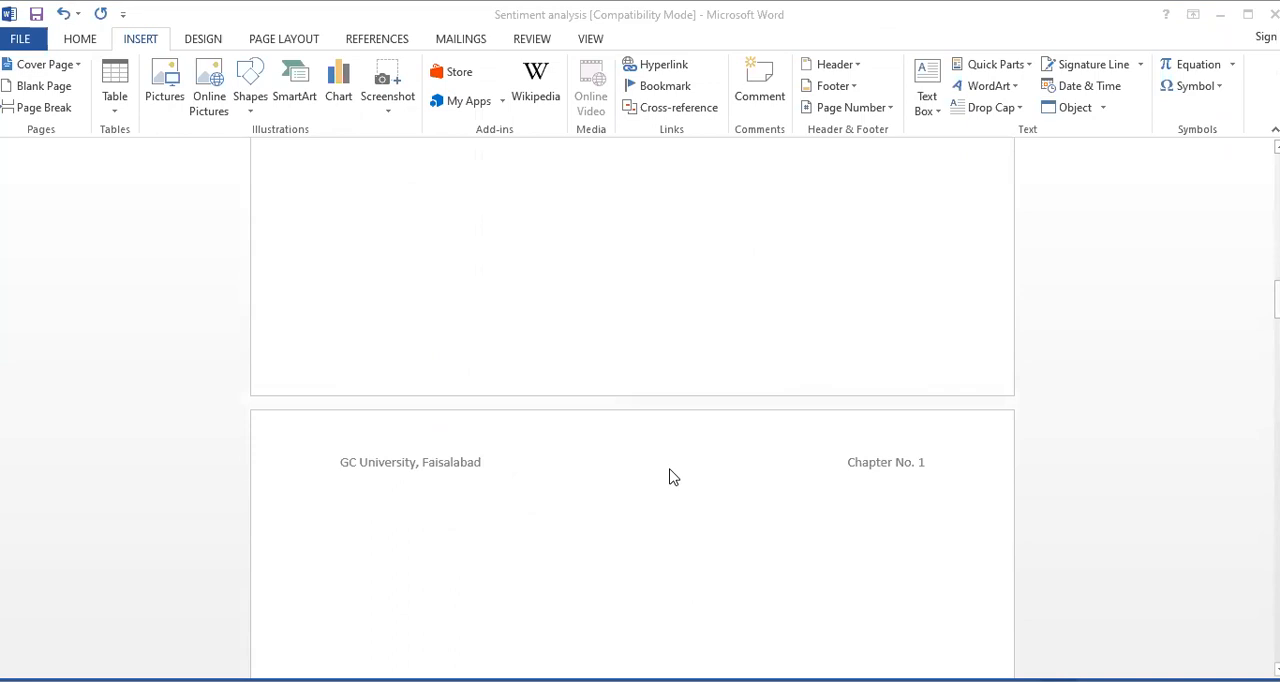
scroll(673, 477, up, 12)
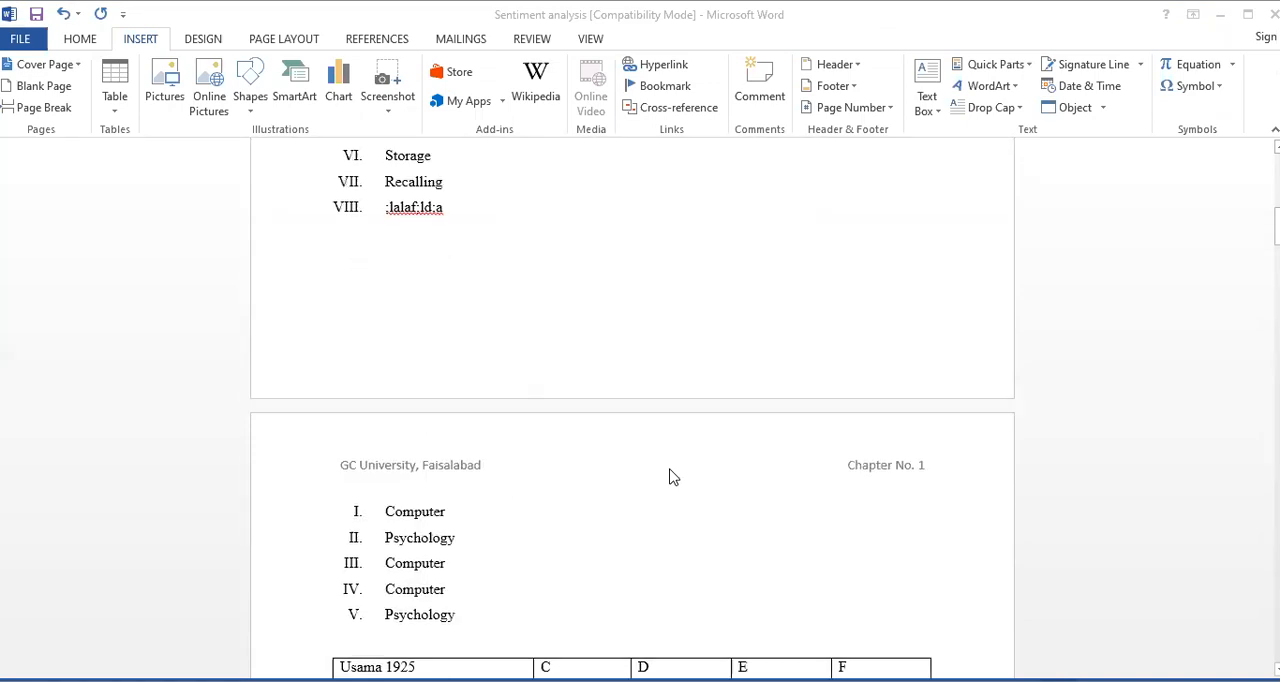
scroll(673, 477, up, 7)
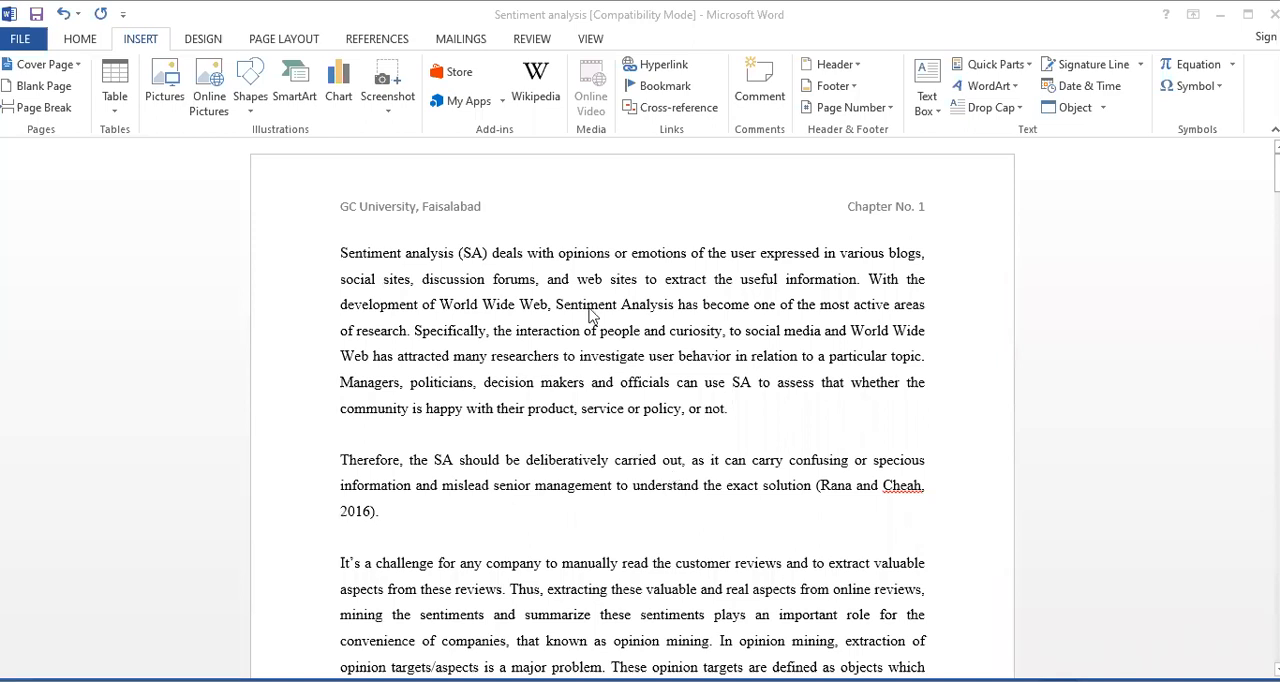
Jump from the start of the document to the Sentiment bookmark, and close the Bookmark dialog
click(673, 93)
click(674, 95)
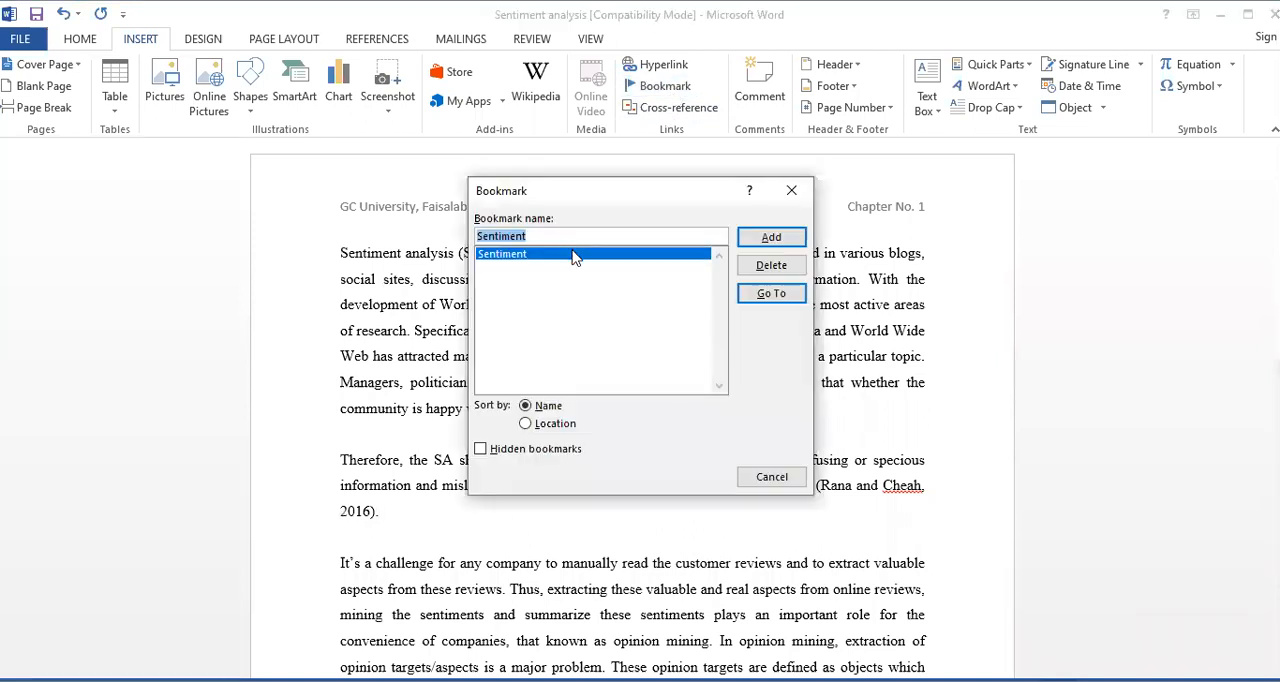
click(766, 300)
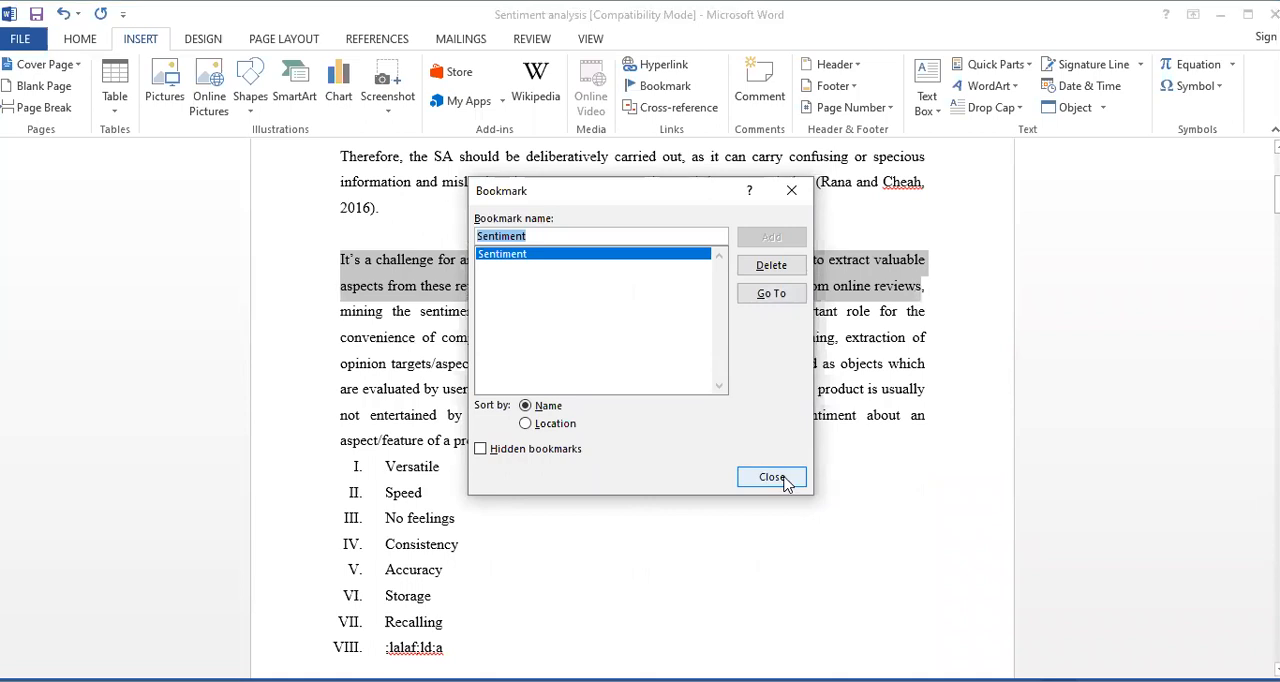
click(772, 478)
Deselect the text, move to the table on page 2, and return from there to the Sentiment bookmark
scroll(622, 410, up, 4)
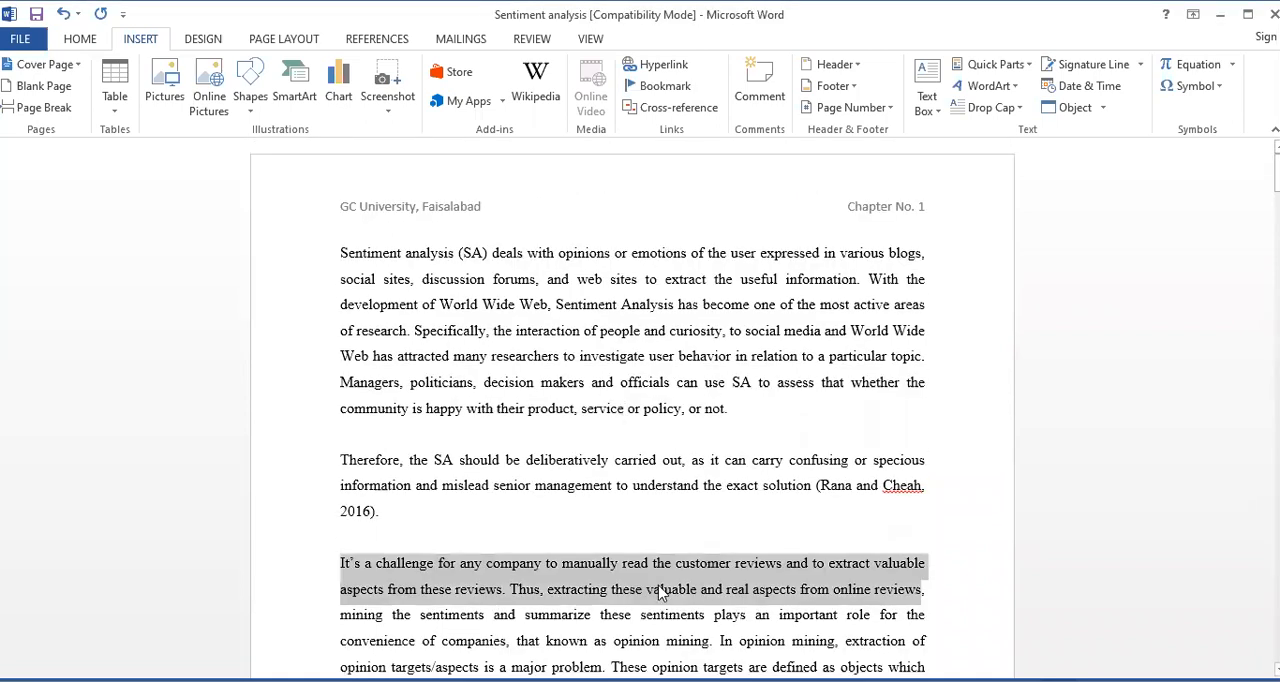
click(608, 565)
scroll(603, 558, down, 15)
scroll(601, 555, down, 1)
scroll(600, 554, up, 3)
scroll(580, 544, down, 1)
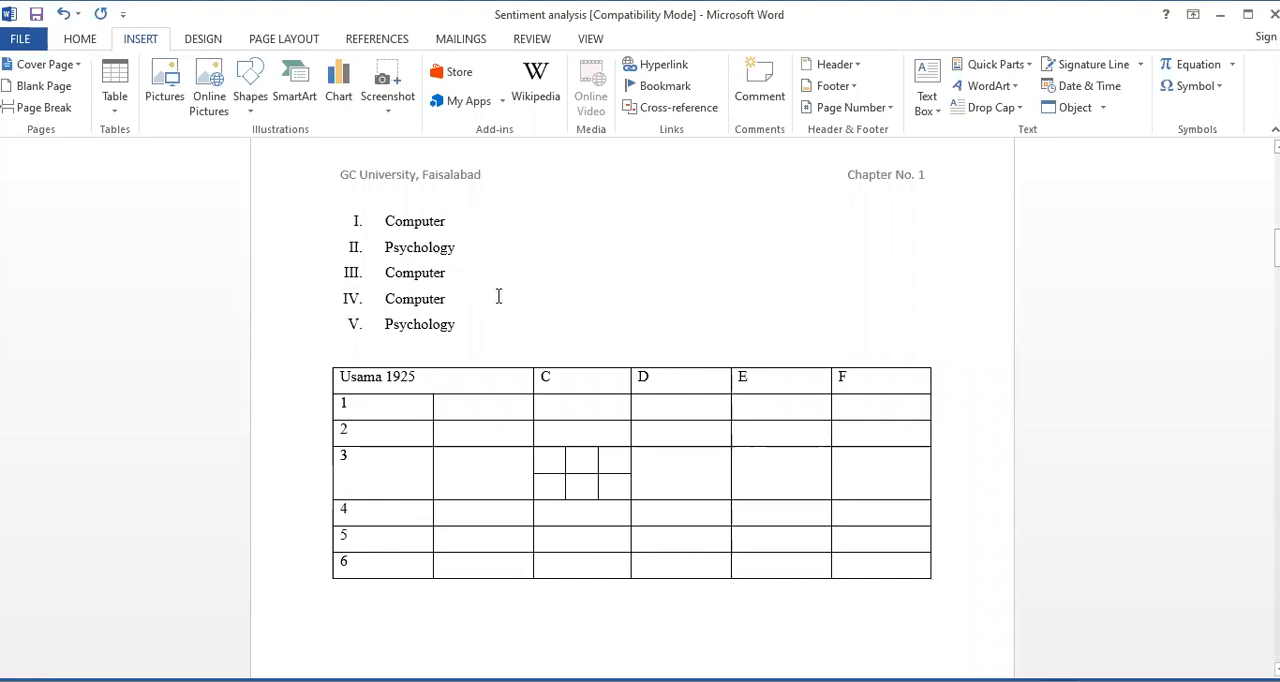
click(666, 86)
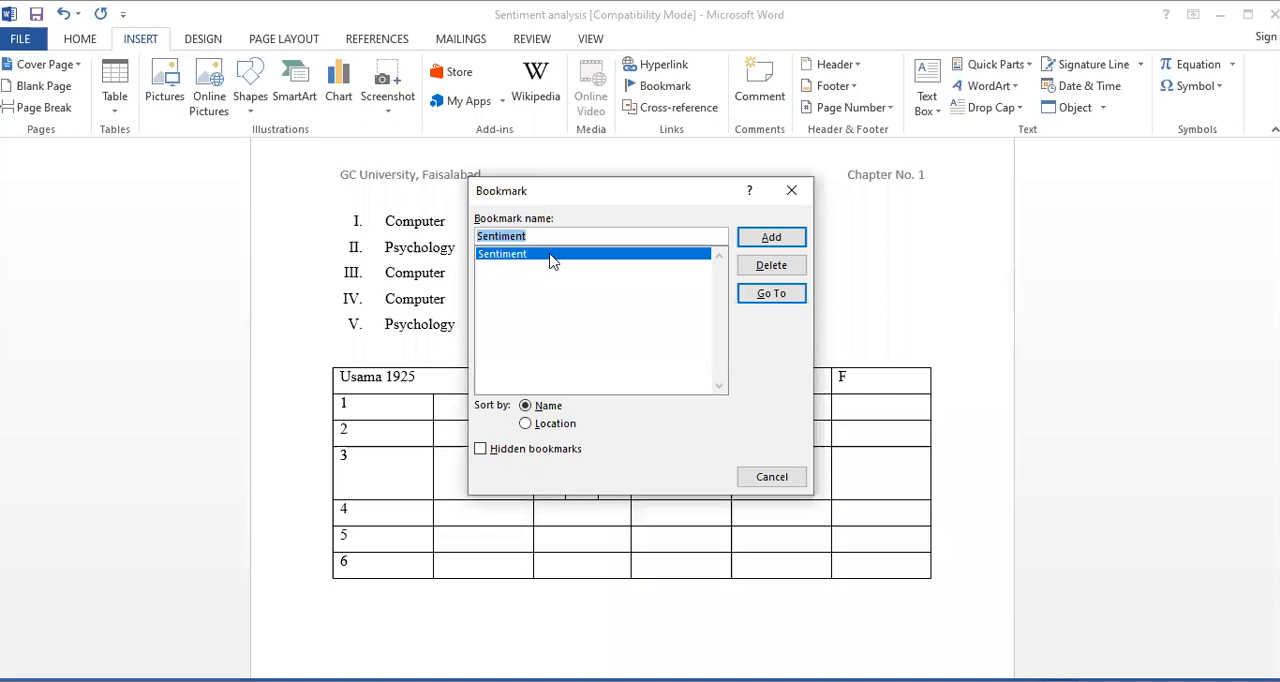
click(751, 294)
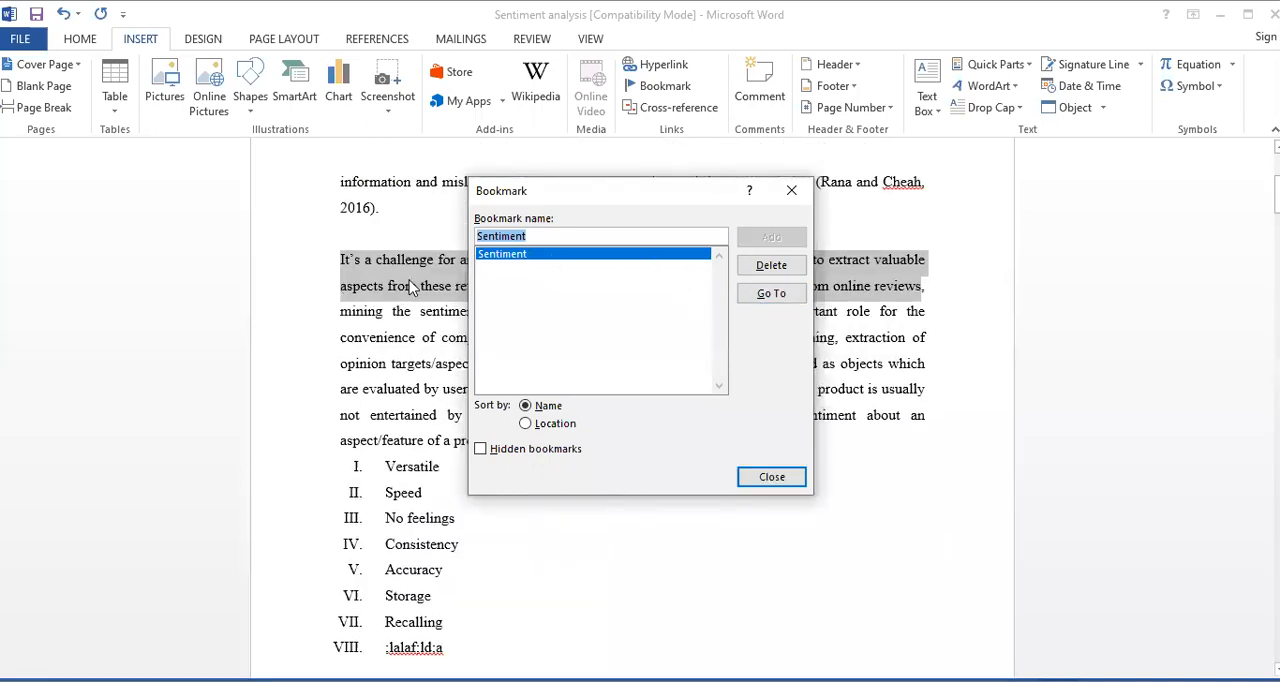
click(765, 480)
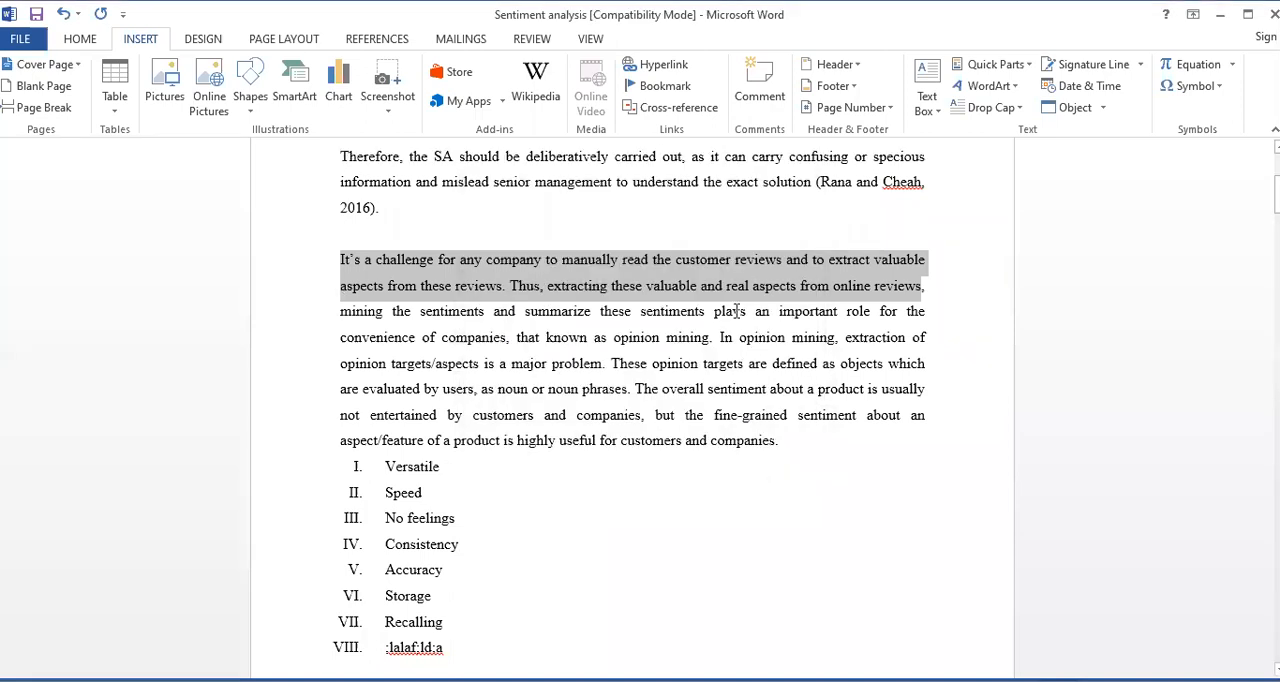
Select the last three lines of the first paragraph, starting at "Web has attracted", and add them as bookmark Sentiment
scroll(650, 400, down, 8)
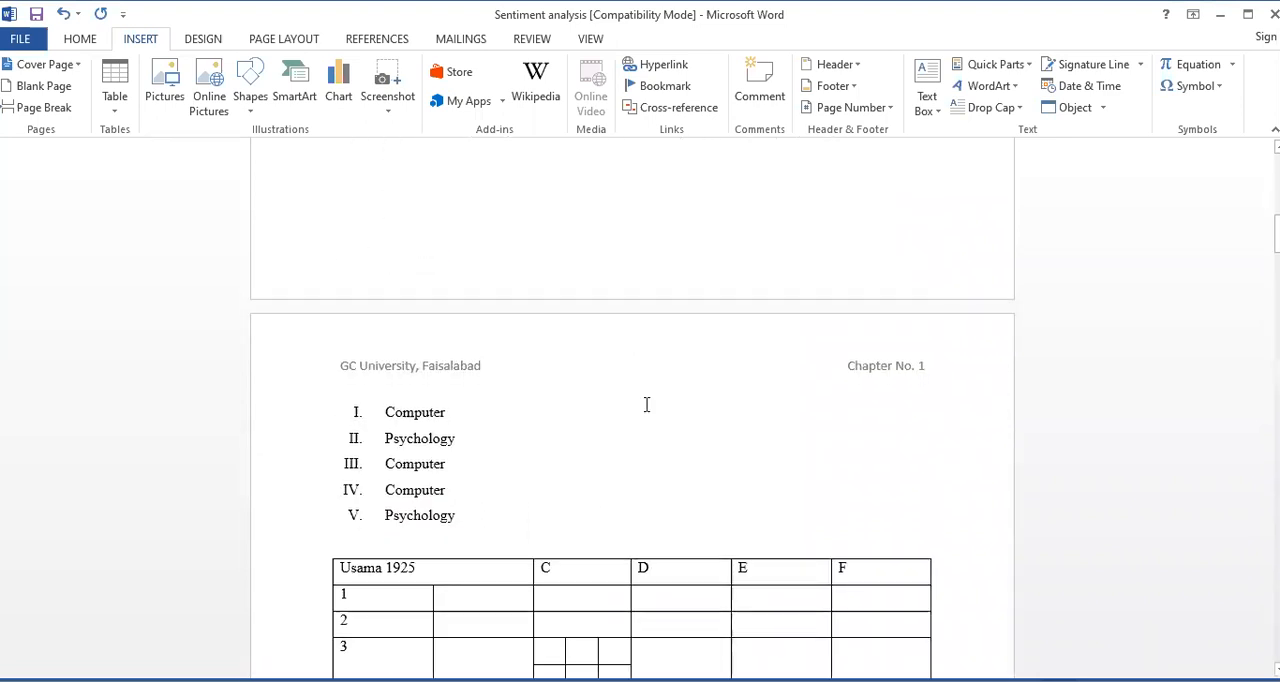
scroll(645, 404, down, 3)
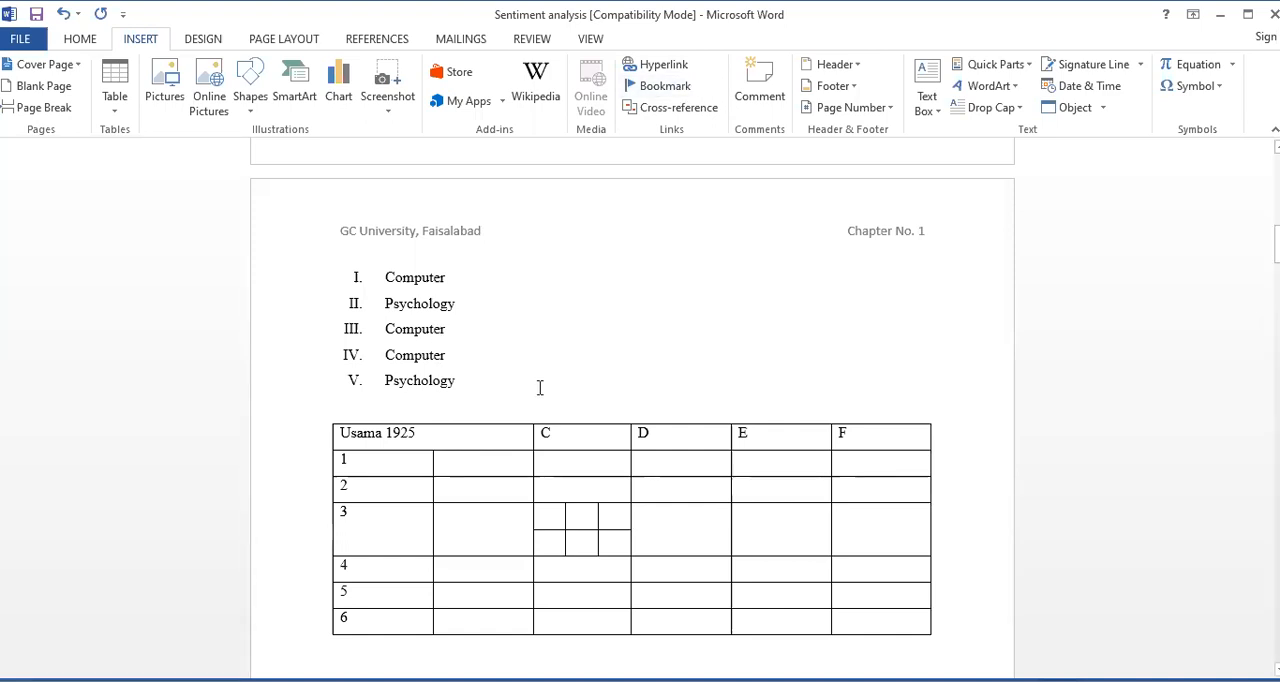
scroll(549, 380, up, 1)
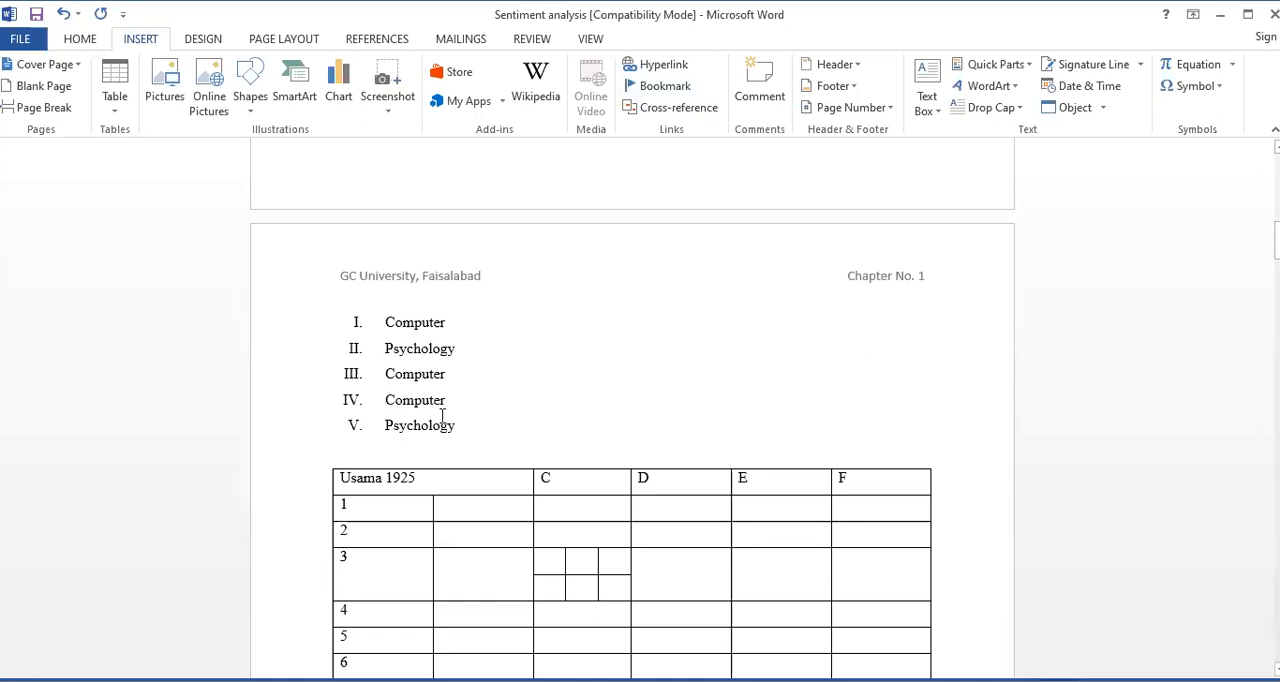
scroll(442, 415, up, 15)
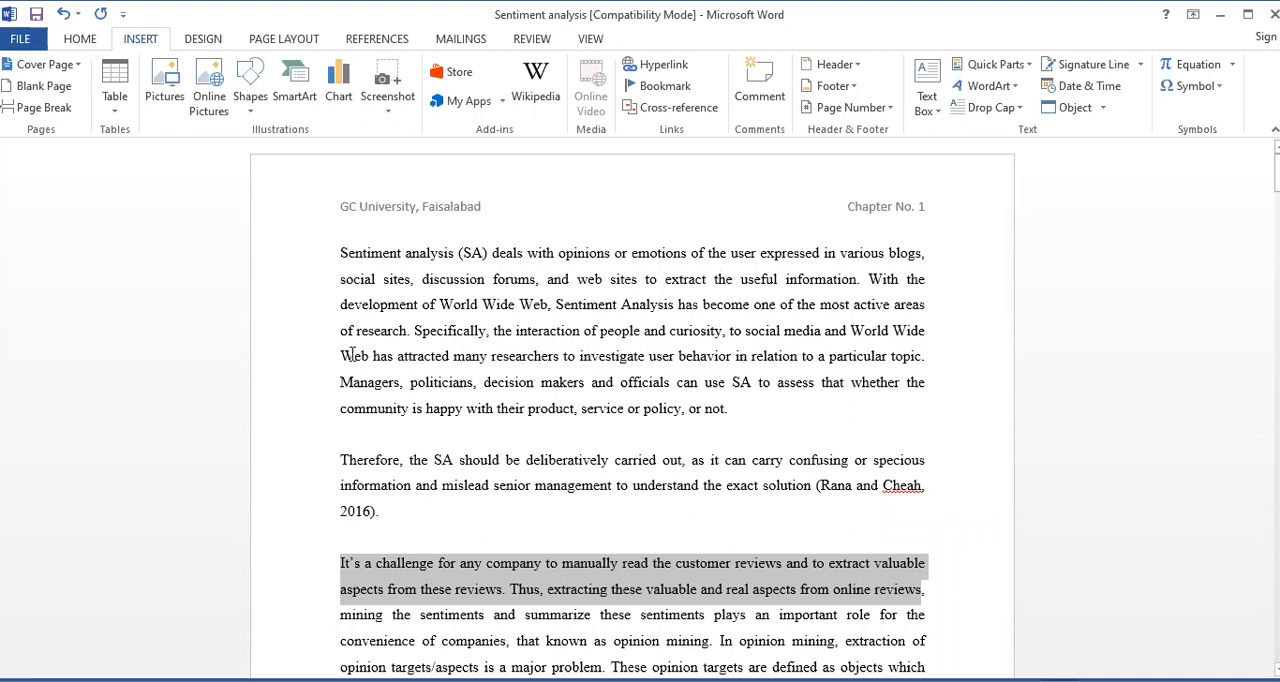
drag(343, 355, 647, 358)
drag(858, 366, 744, 412)
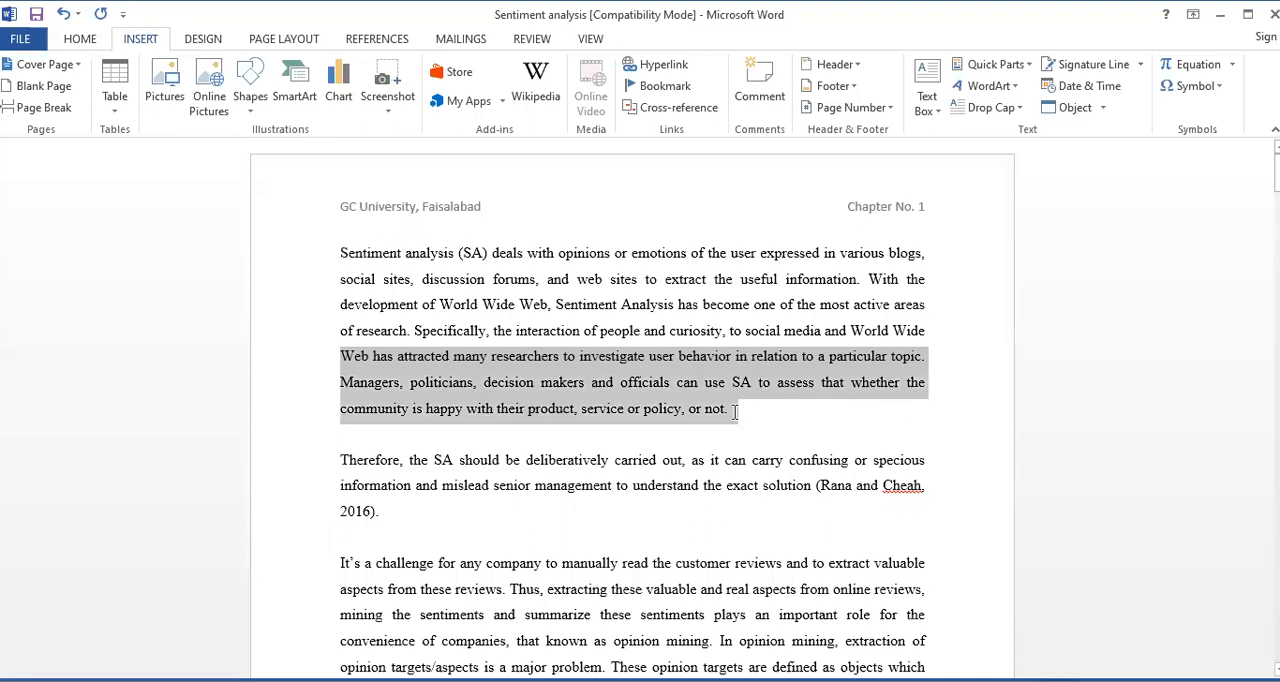
click(662, 87)
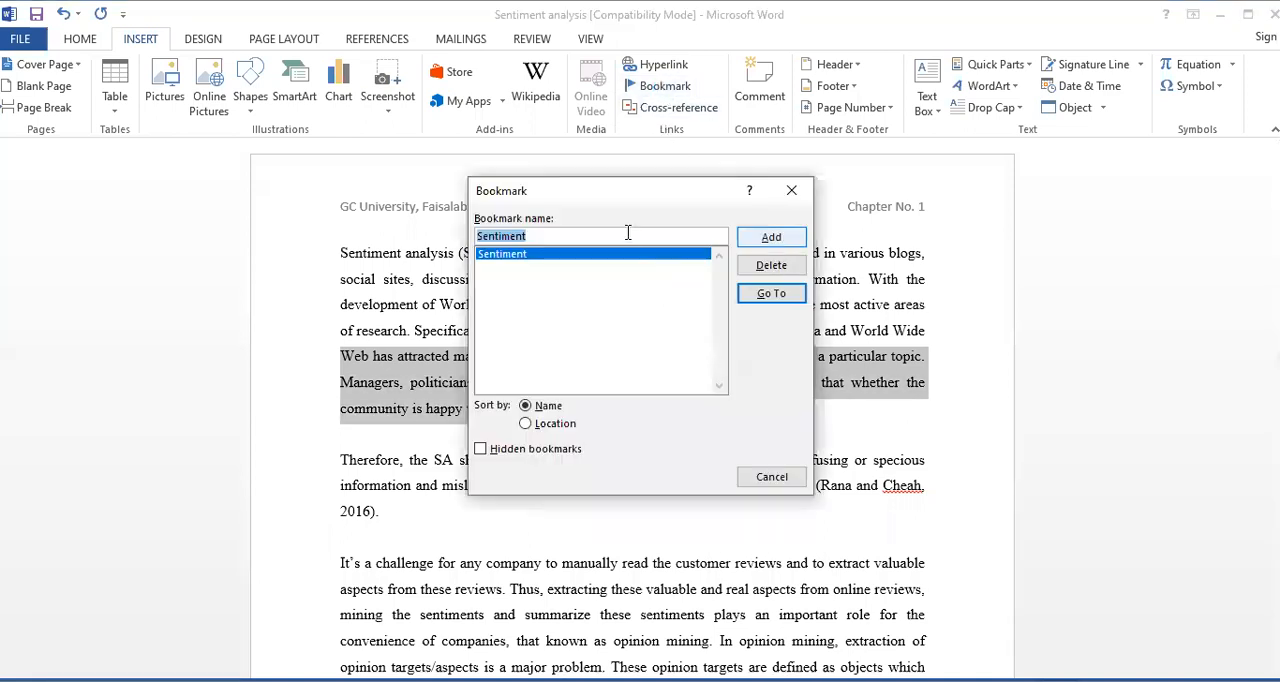
click(628, 235)
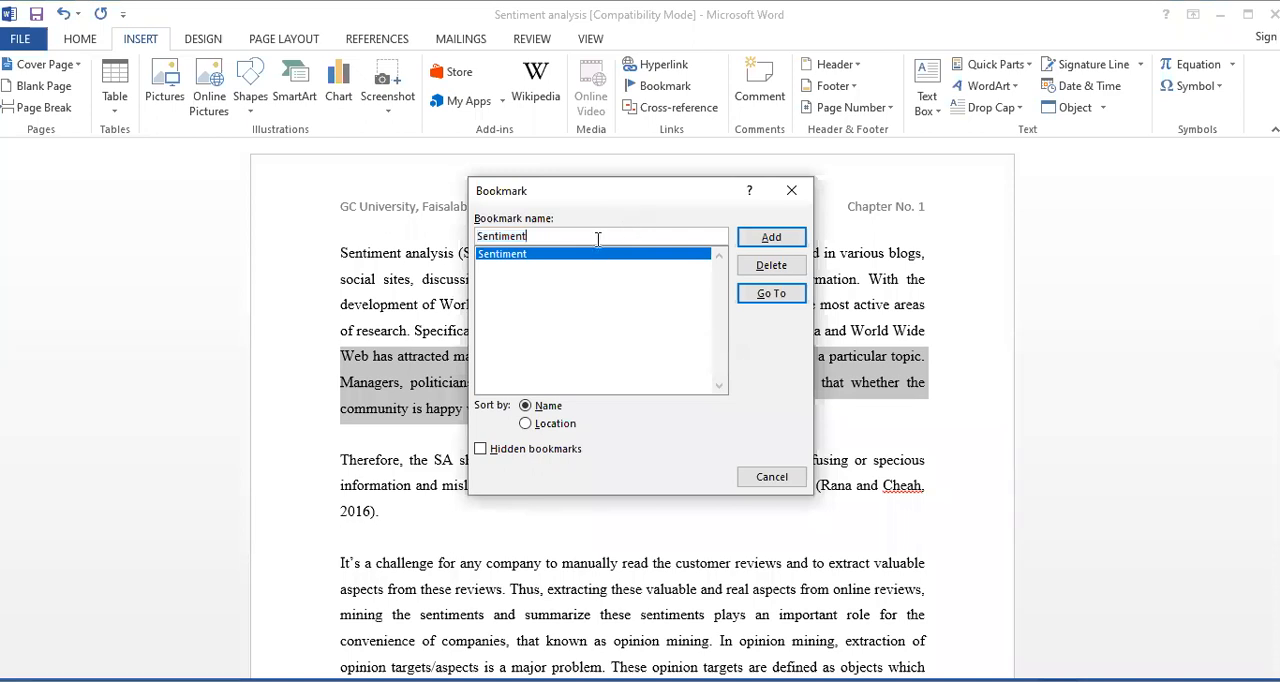
click(772, 244)
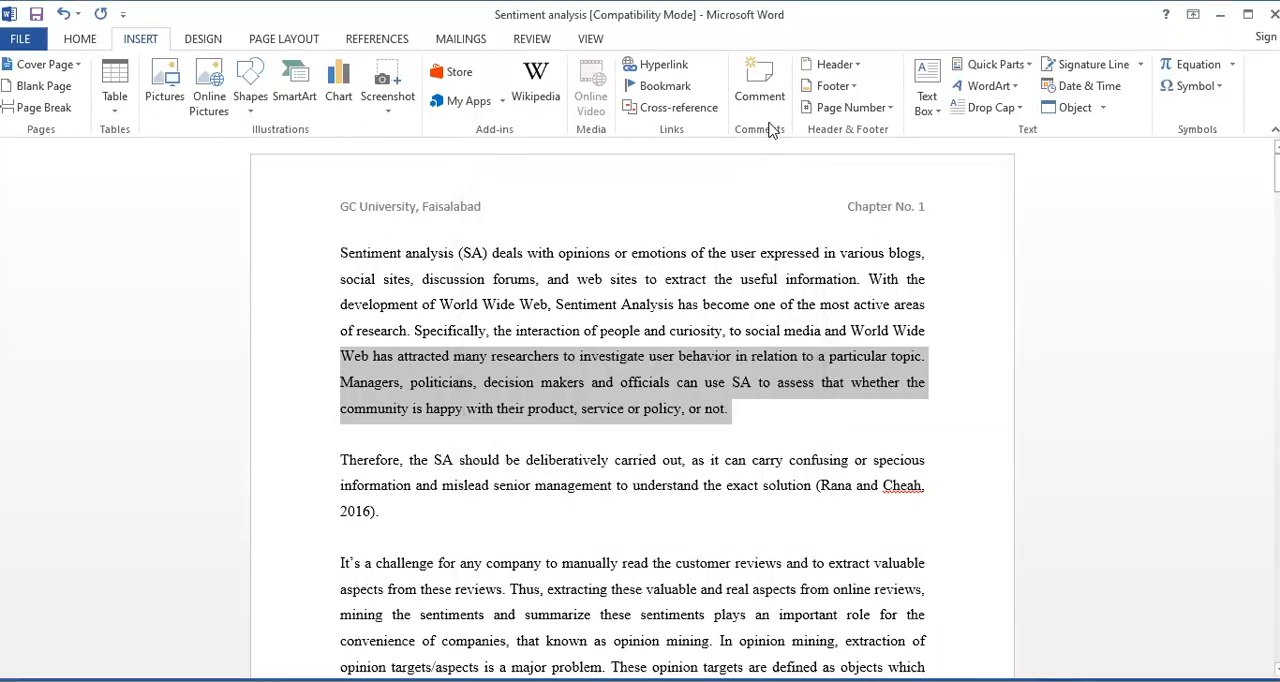
Add a second bookmark named Computer to the selected last three lines of the first paragraph
click(665, 86)
click(558, 237)
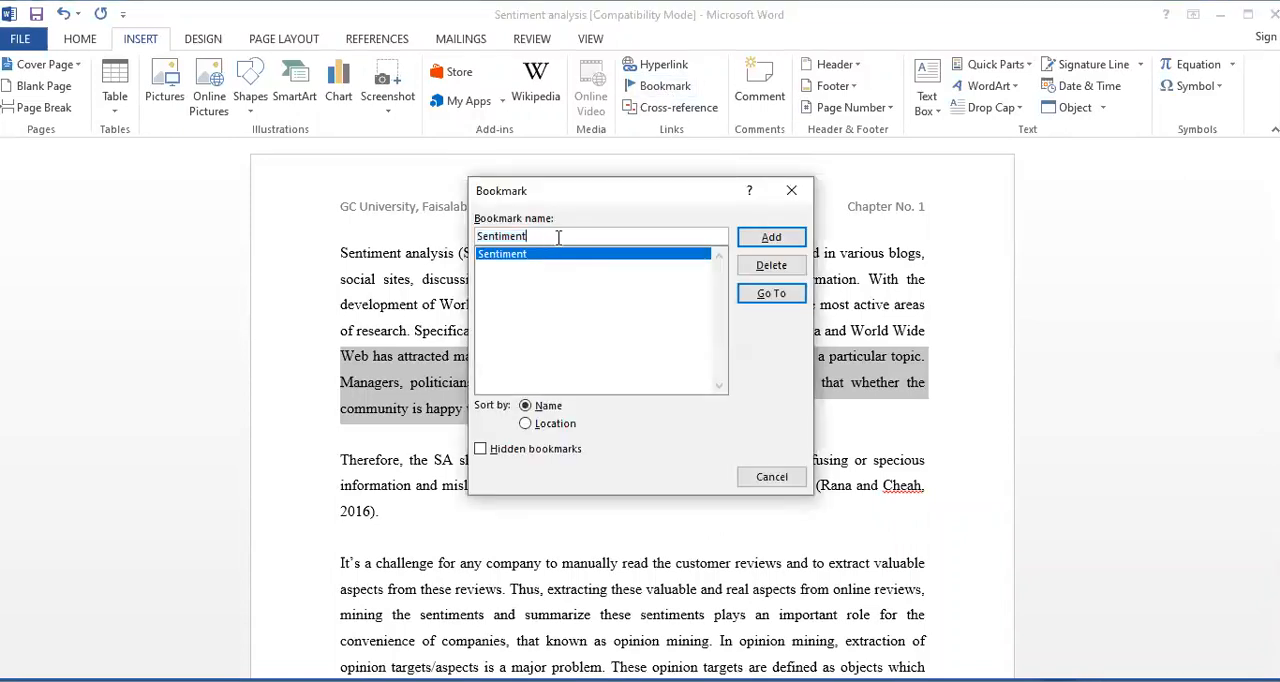
key(BackSpace)
key(BackSpace)
text(Computer)
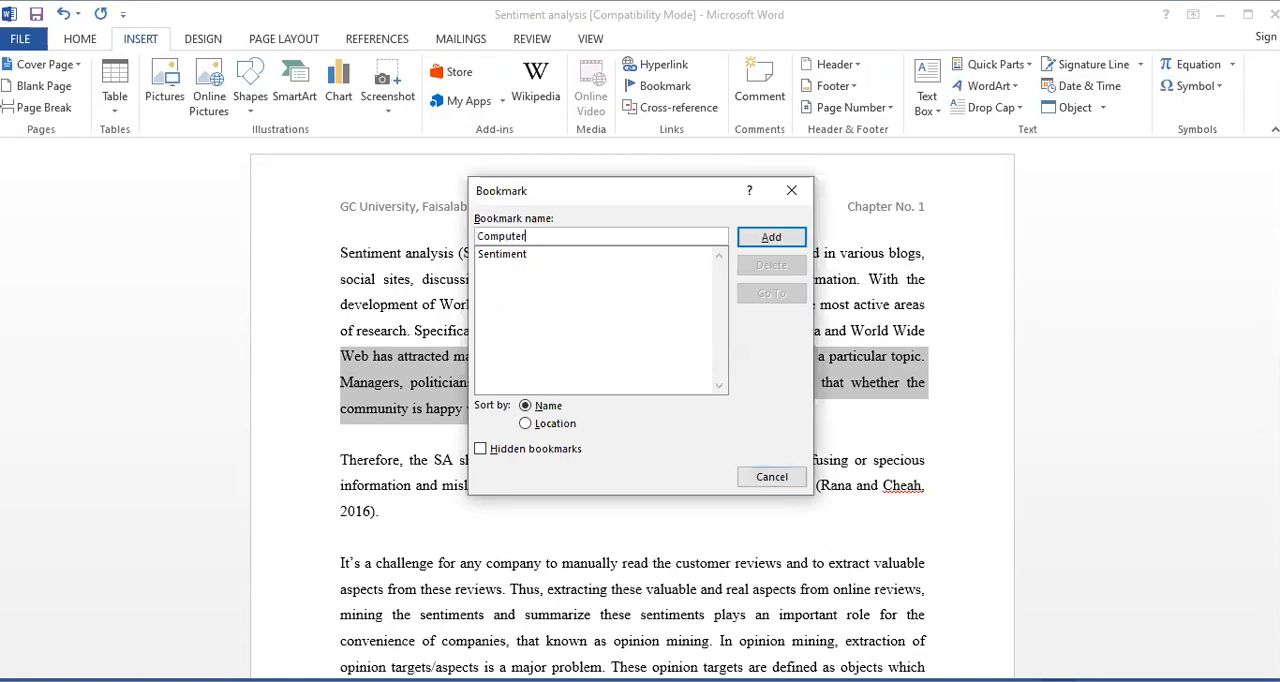
click(775, 237)
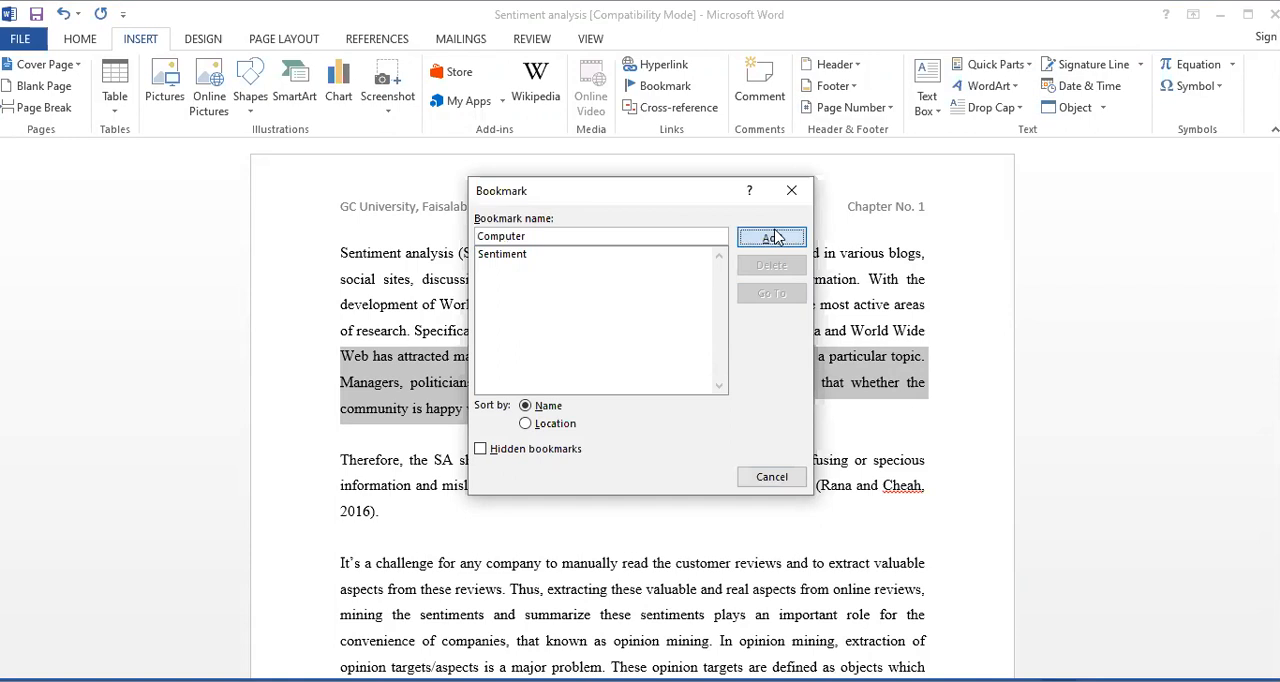
Move to the table on page 2, go from there to the Computer bookmark, and close the Bookmark dialog
scroll(651, 403, down, 10)
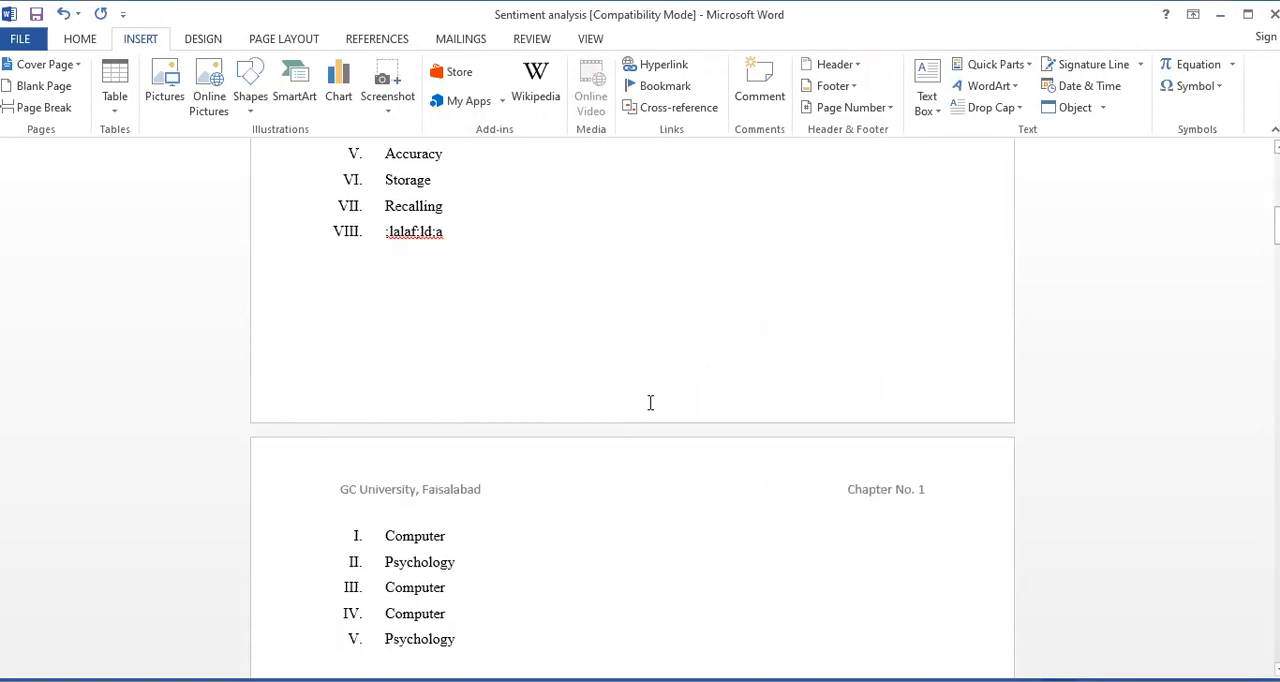
scroll(595, 382, down, 2)
scroll(437, 252, up, 2)
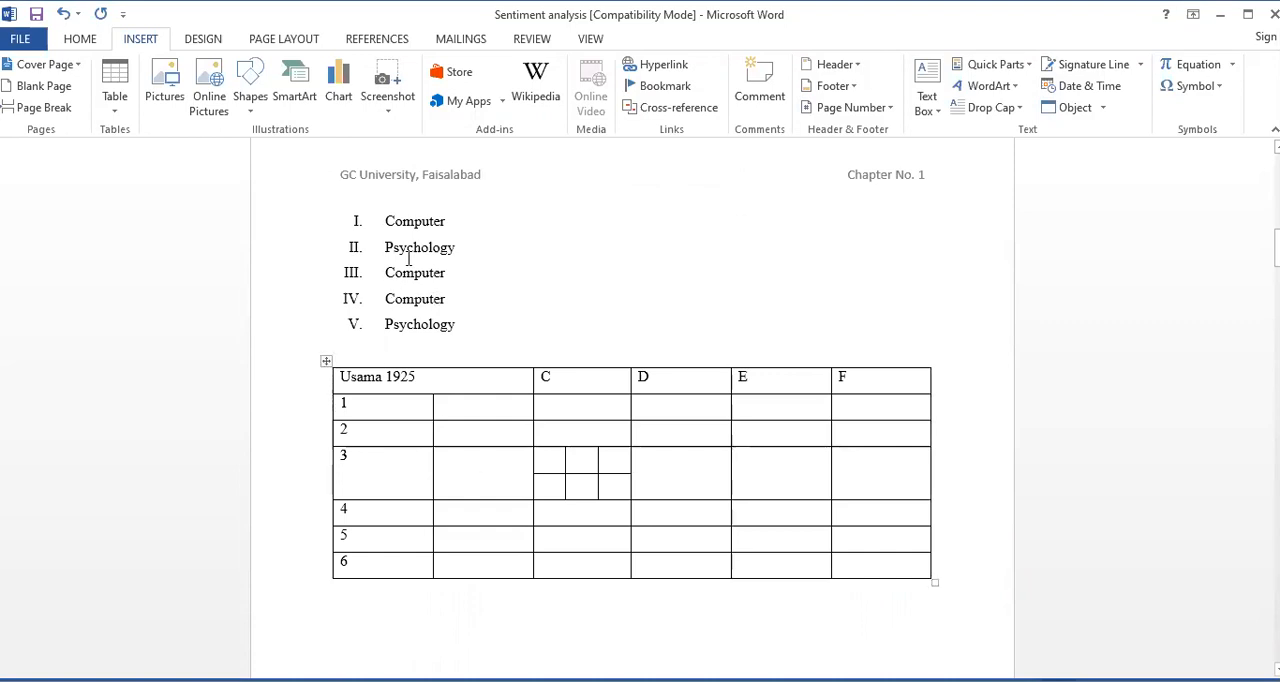
click(665, 86)
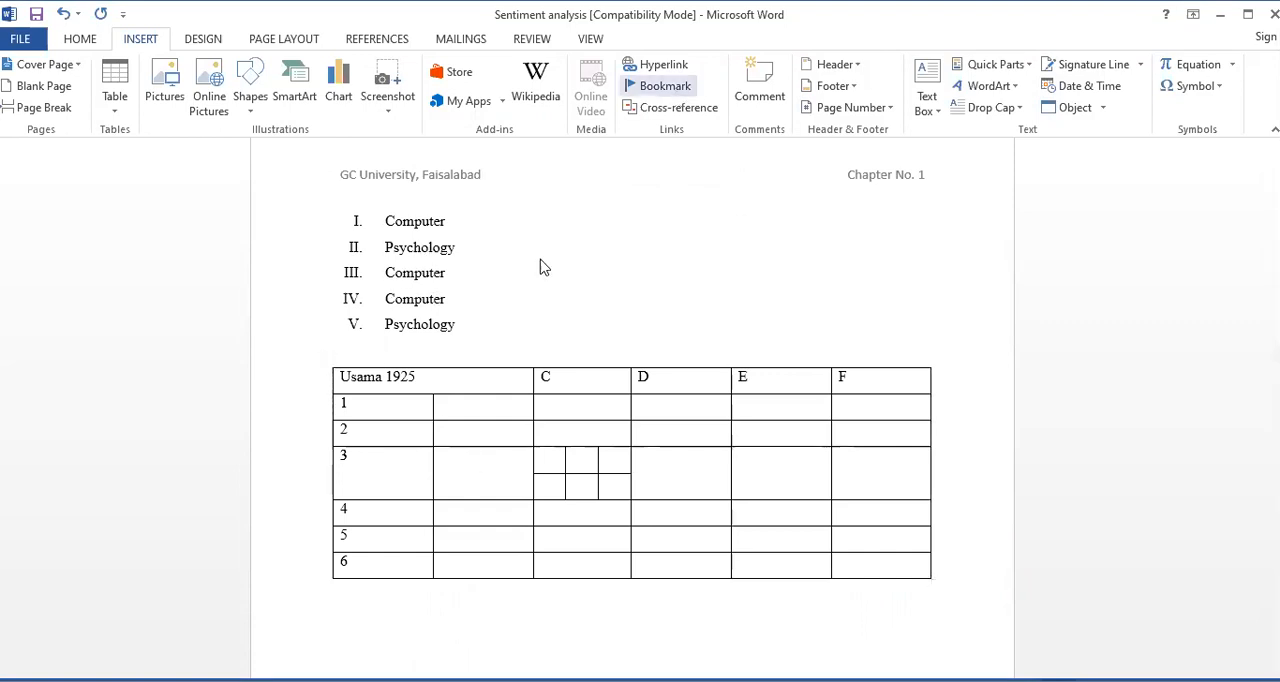
click(752, 294)
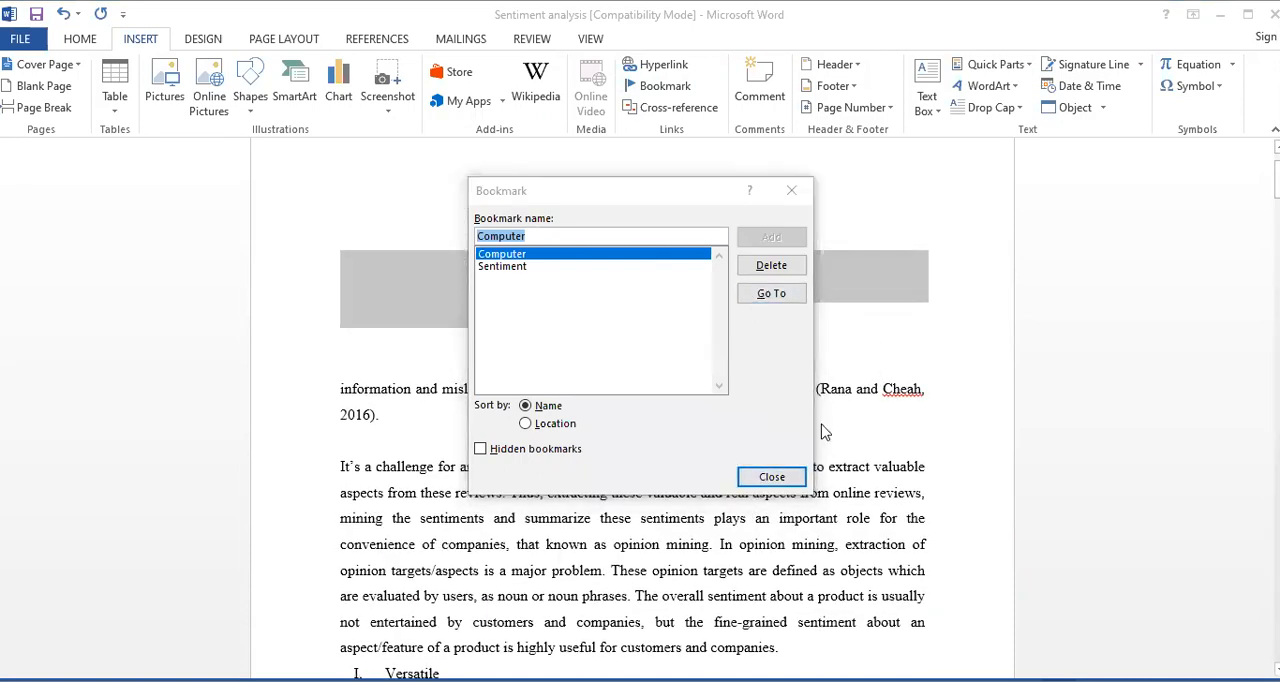
click(786, 476)
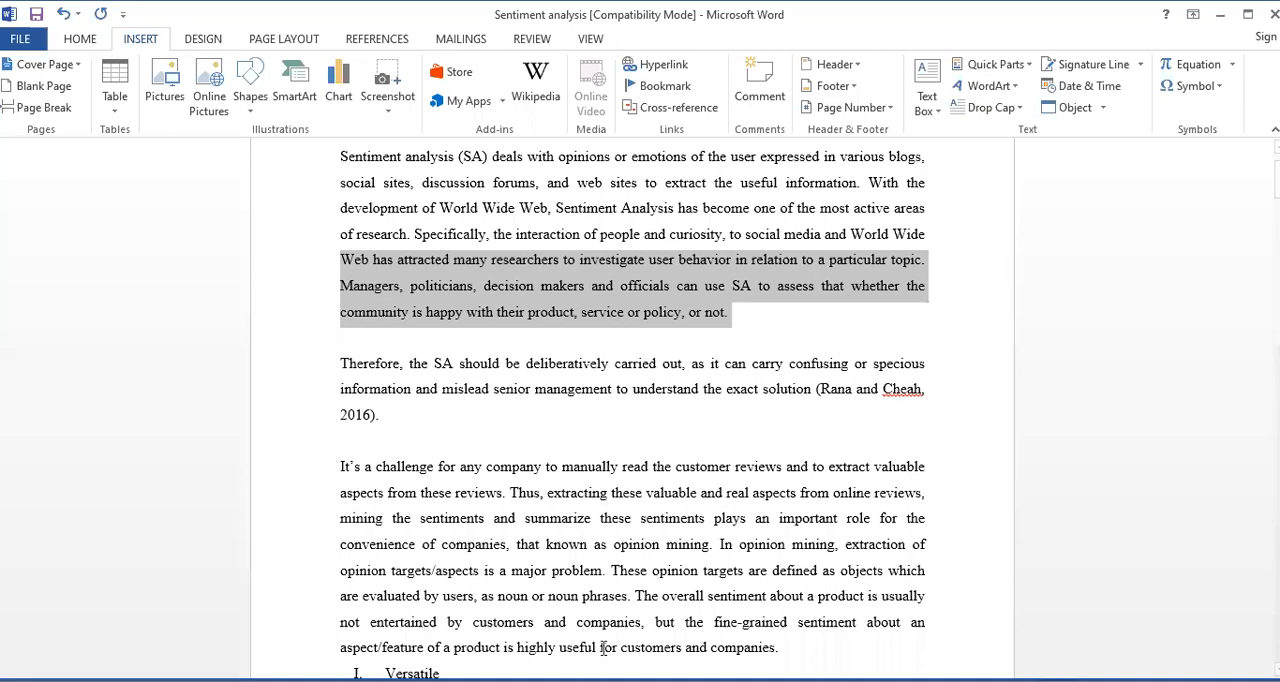
Deselect the text, return to the table on page 2, and go from there to the Sentiment bookmark, closing the dialog
click(650, 478)
scroll(522, 594, down, 15)
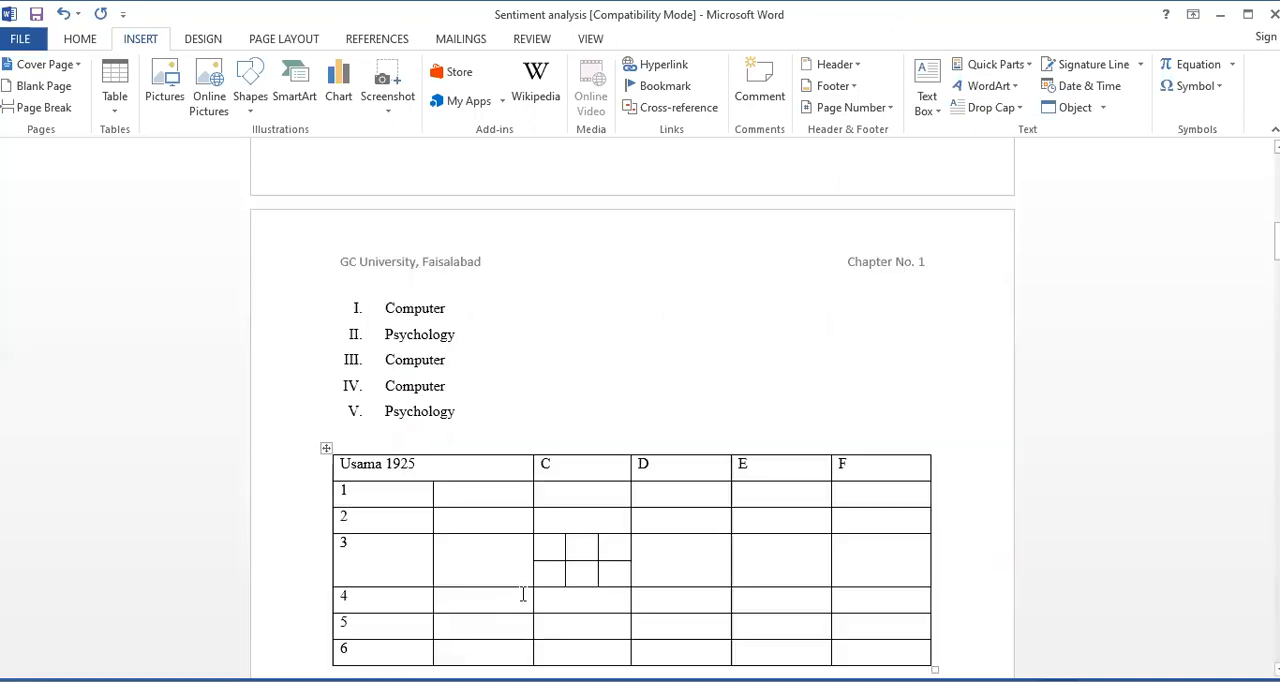
scroll(522, 594, down, 2)
scroll(517, 594, up, 1)
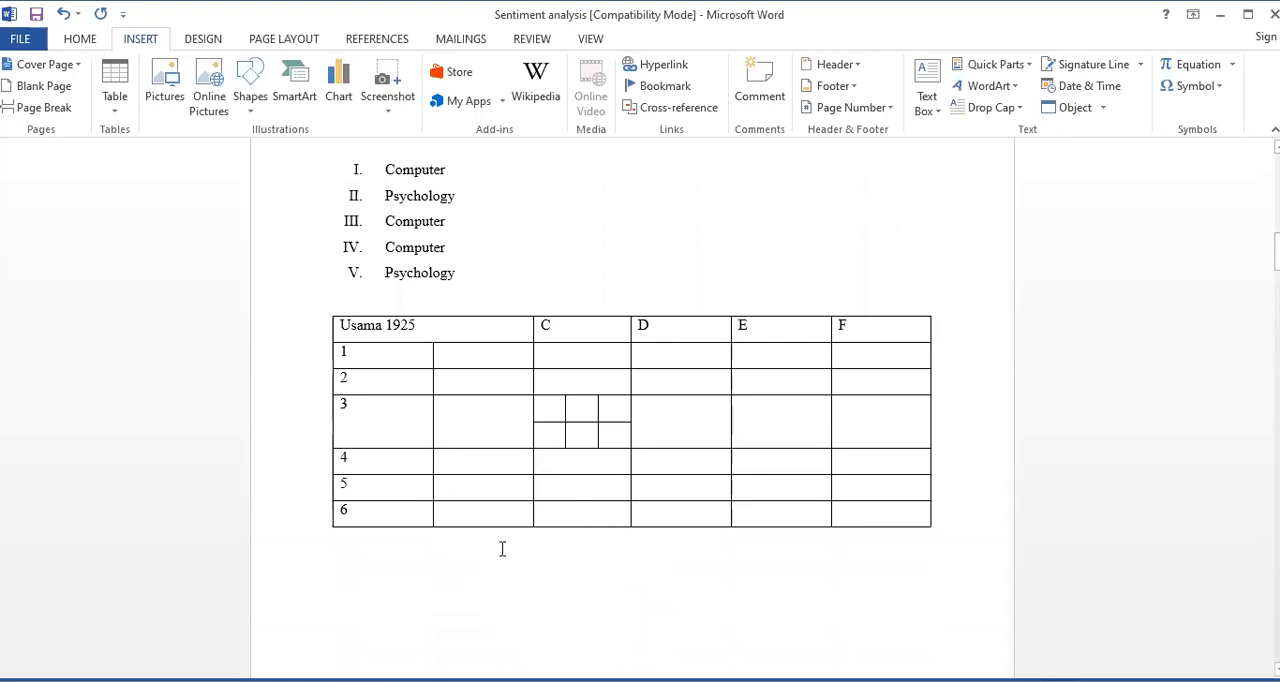
click(667, 92)
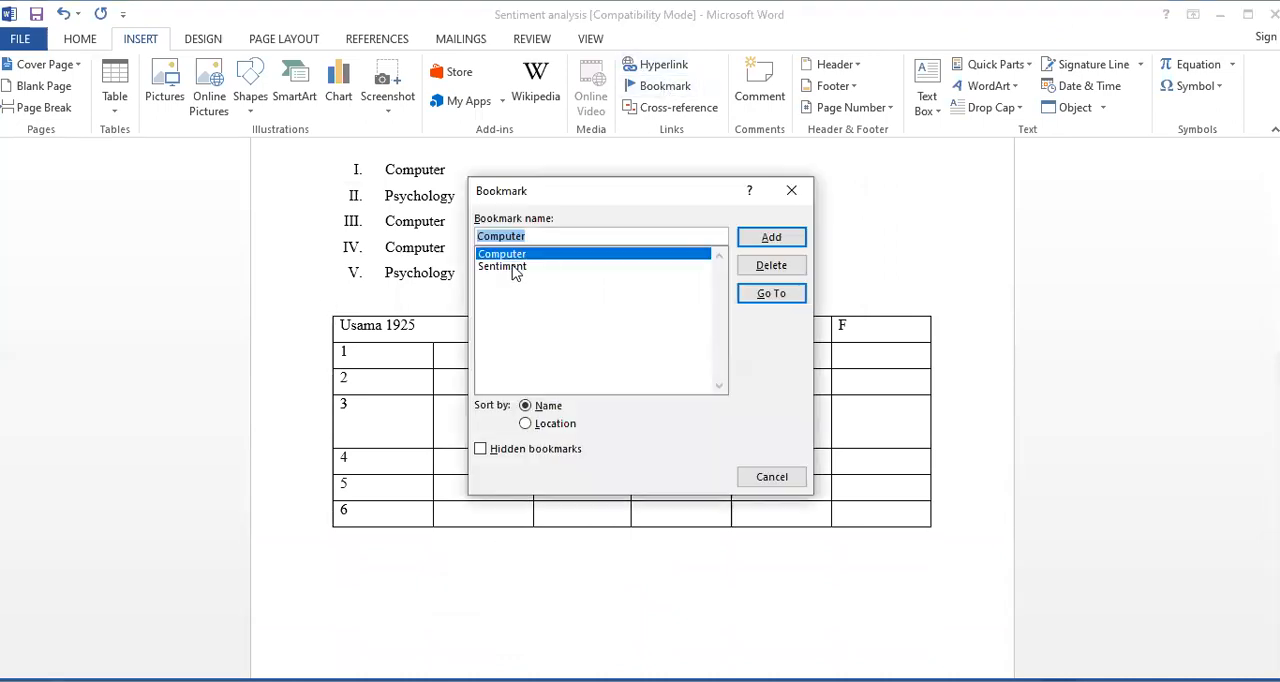
click(512, 266)
click(769, 294)
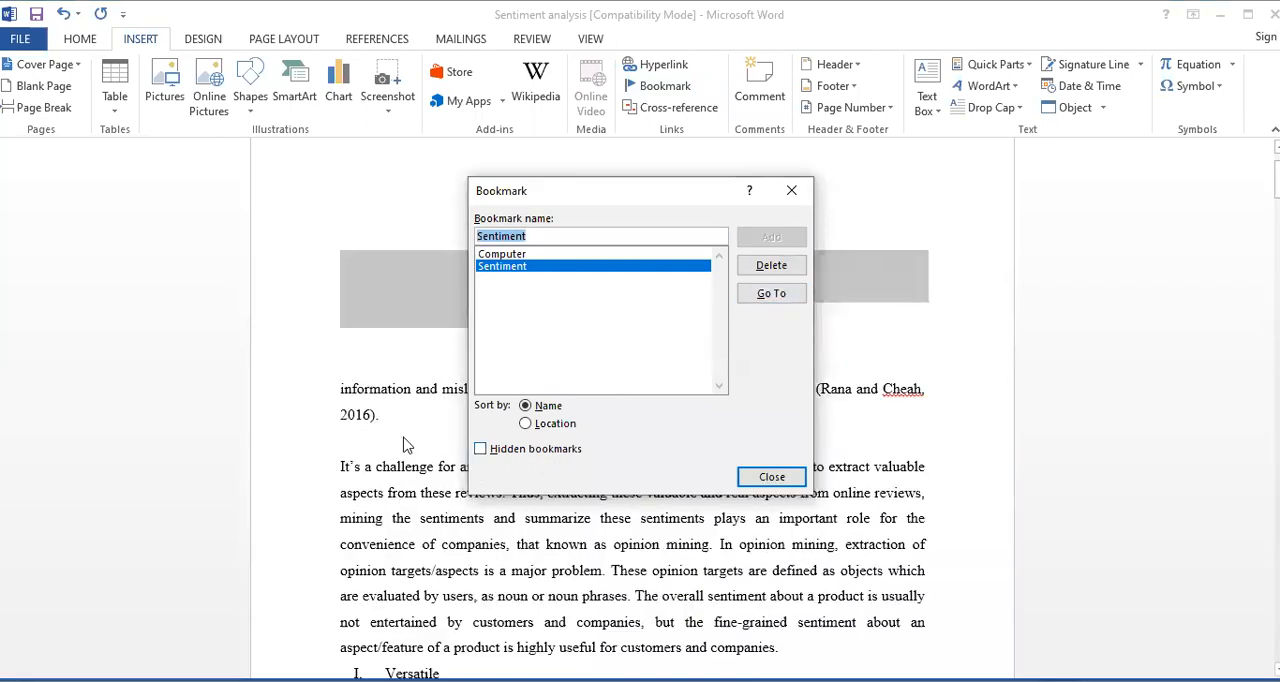
click(793, 475)
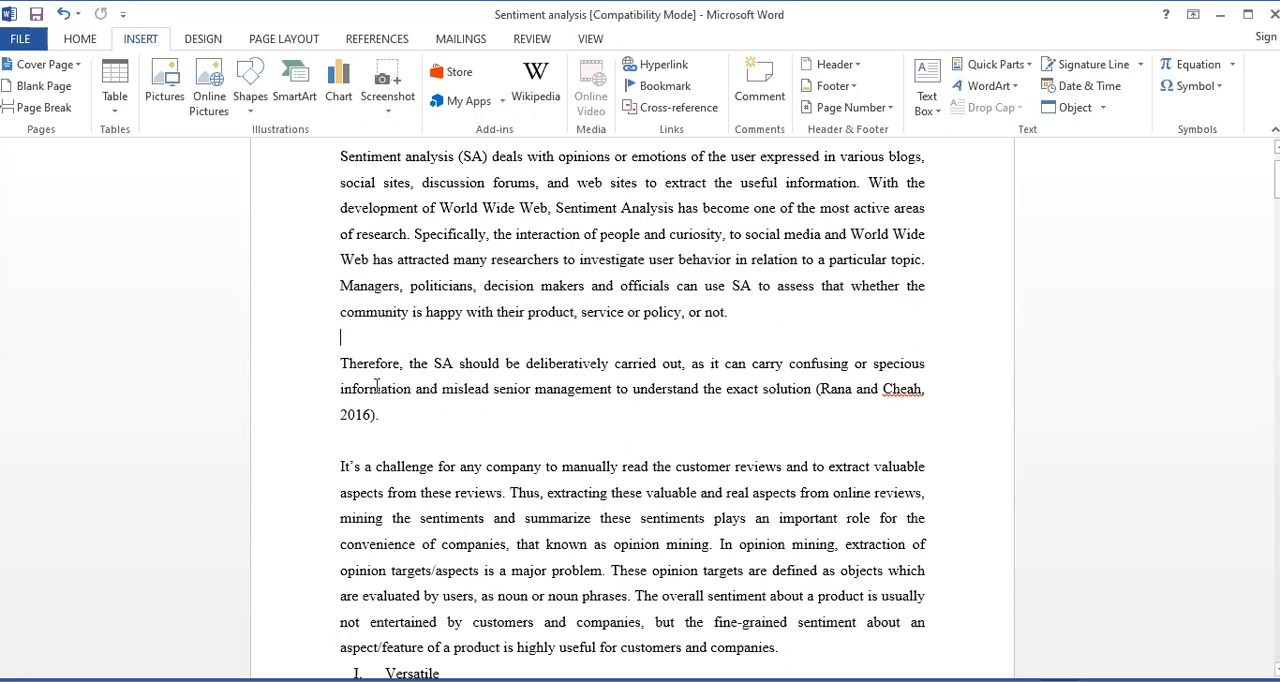
Select the first two lines of the "It's a challenge" paragraph, go to the Sentiment bookmark from there, and close the dialog
drag(341, 469, 927, 505)
click(646, 88)
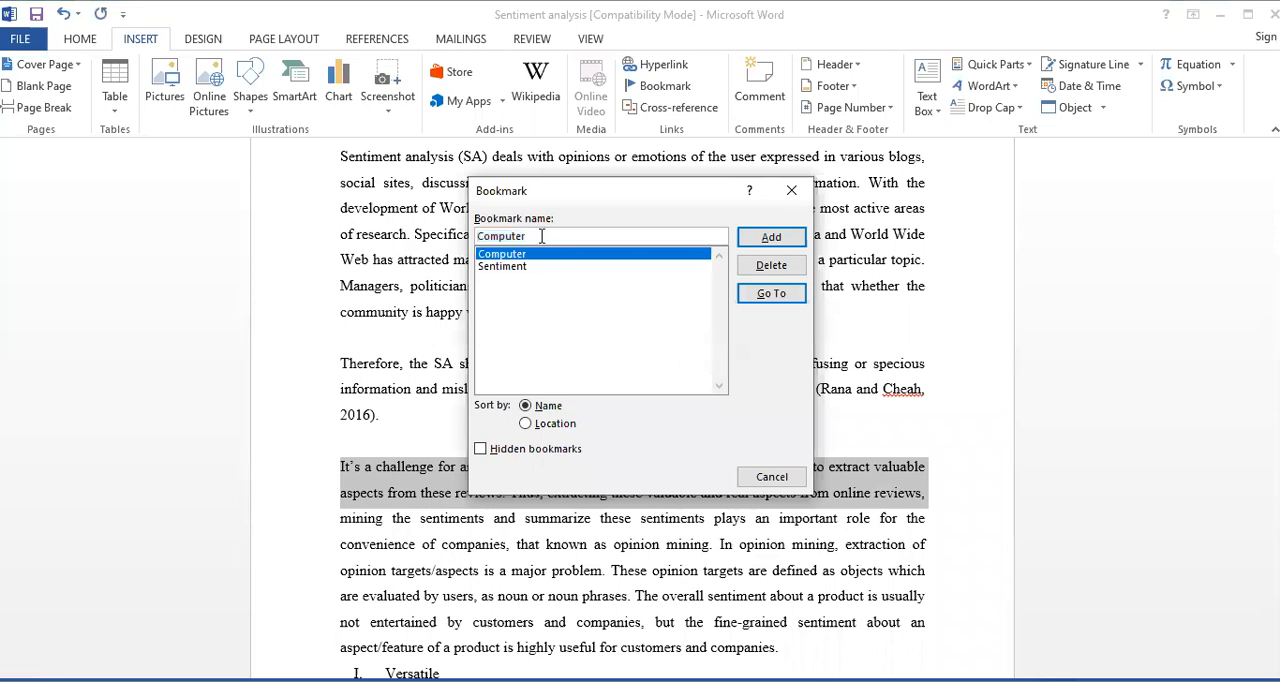
double_click(519, 267)
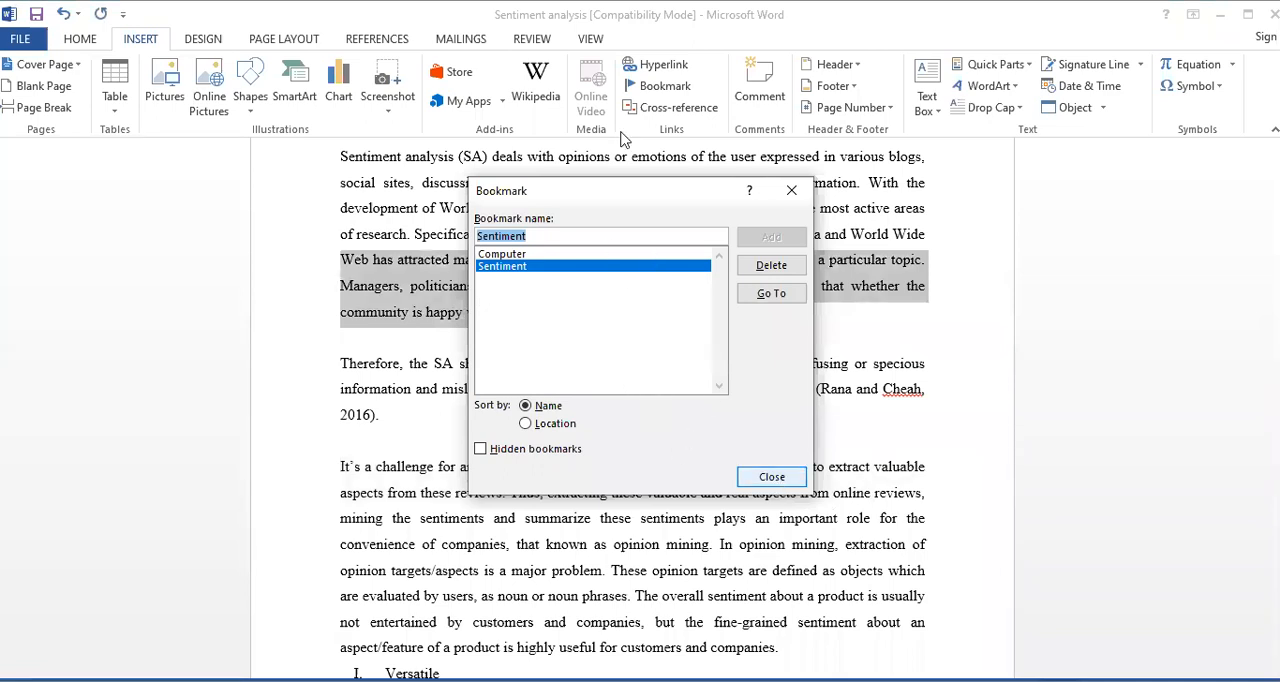
click(772, 478)
Place the cursor in "Sentiment Analysis" in the first paragraph, try the Sentiment and Computer bookmarks from there, and close the Bookmark dialog
scroll(526, 334, down, 3)
scroll(556, 320, up, 4)
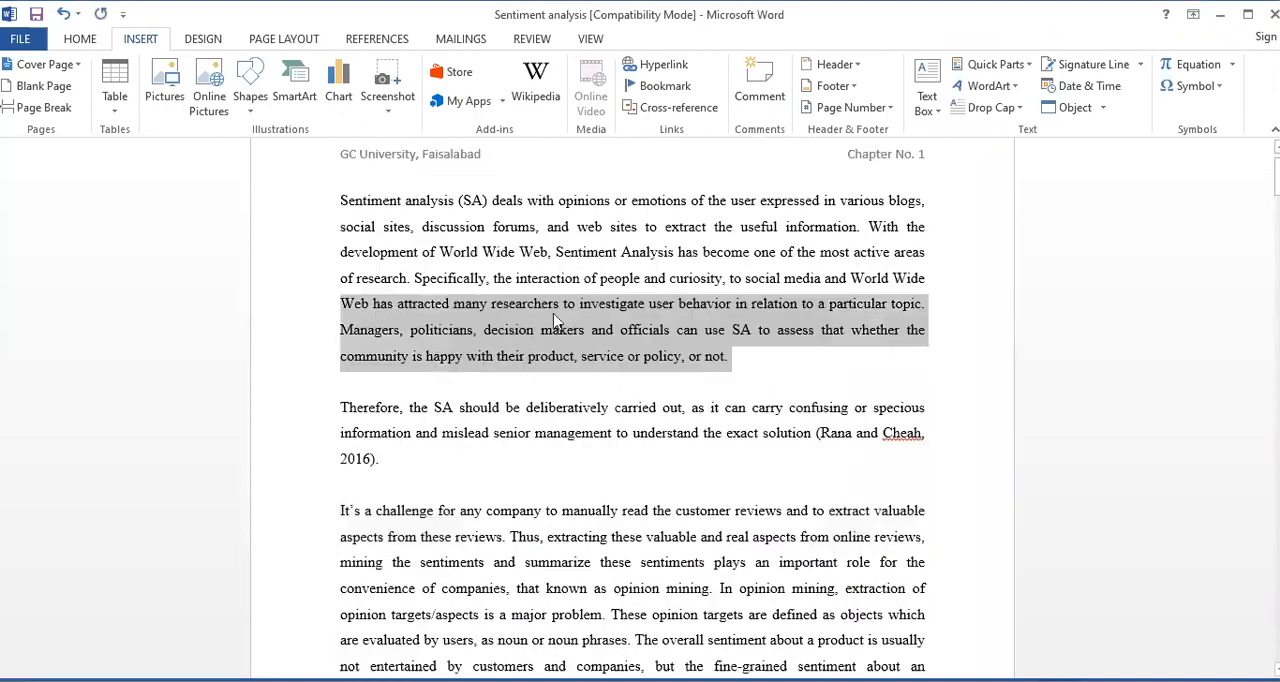
click(578, 258)
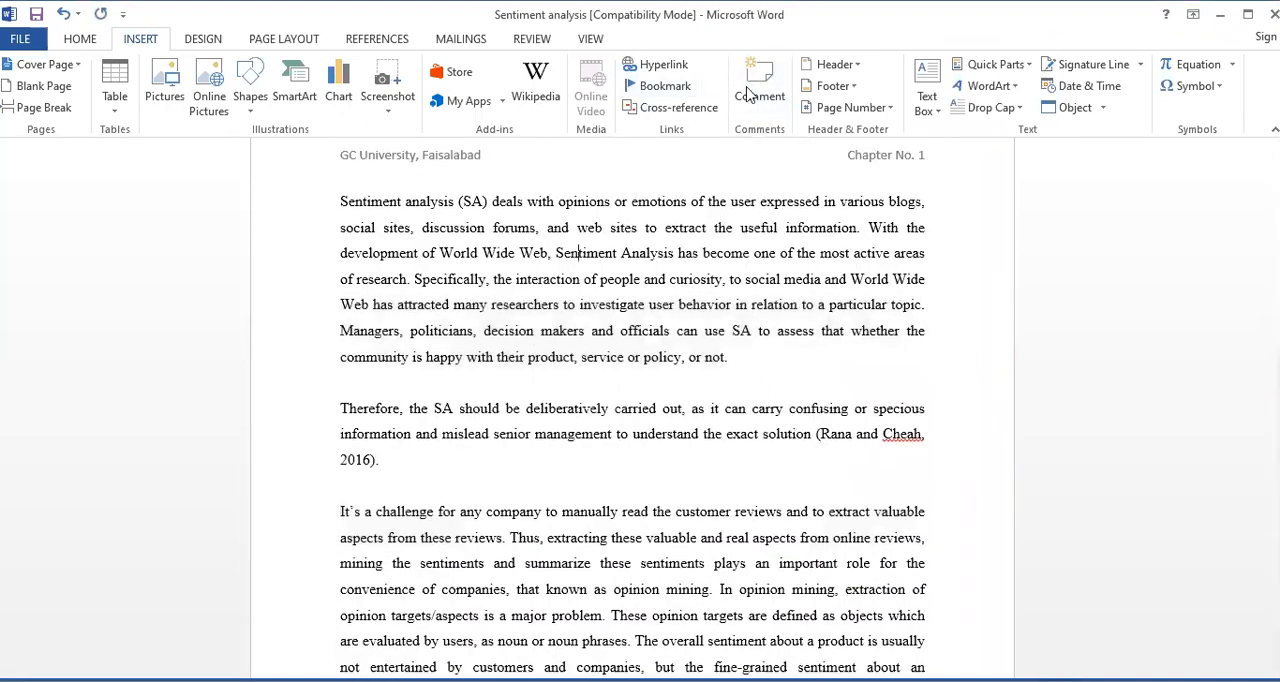
click(662, 86)
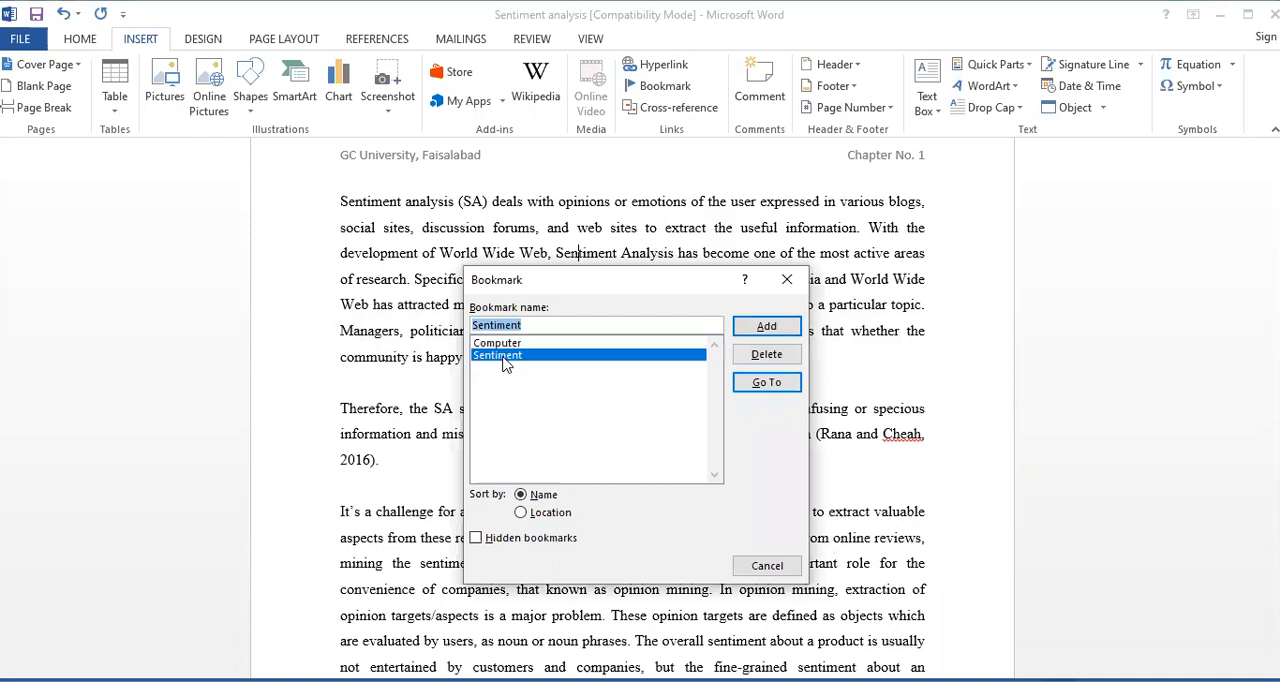
double_click(505, 362)
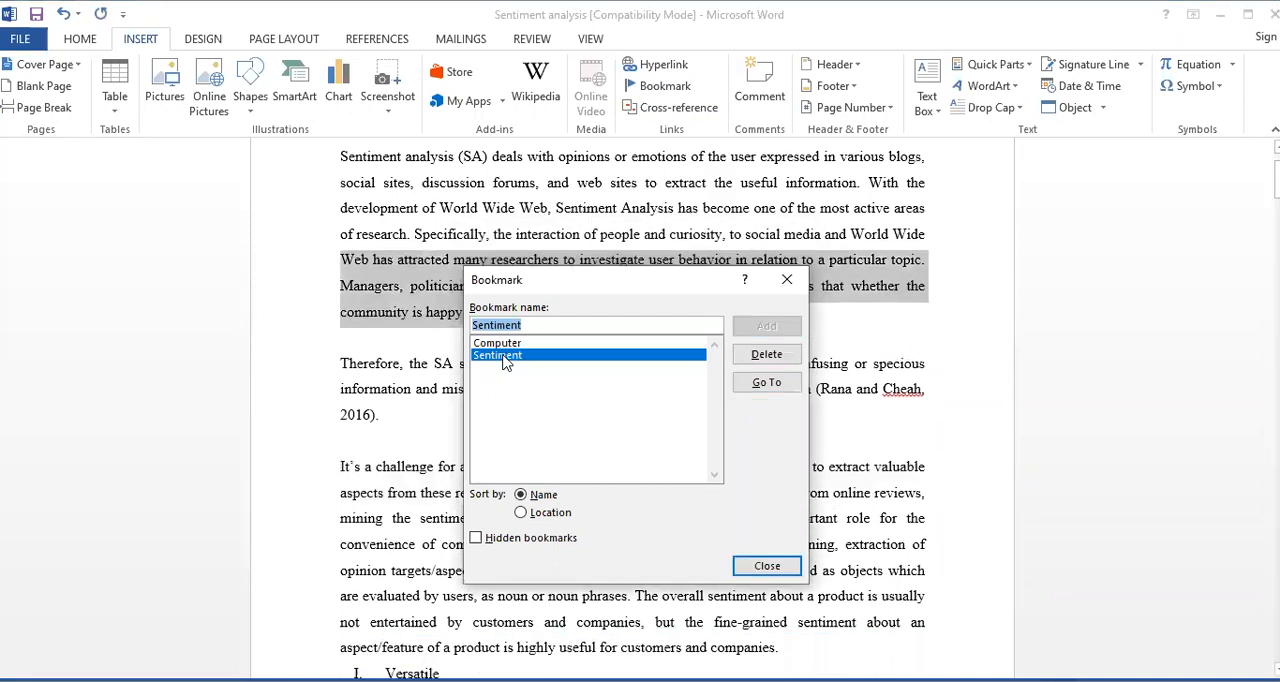
click(767, 566)
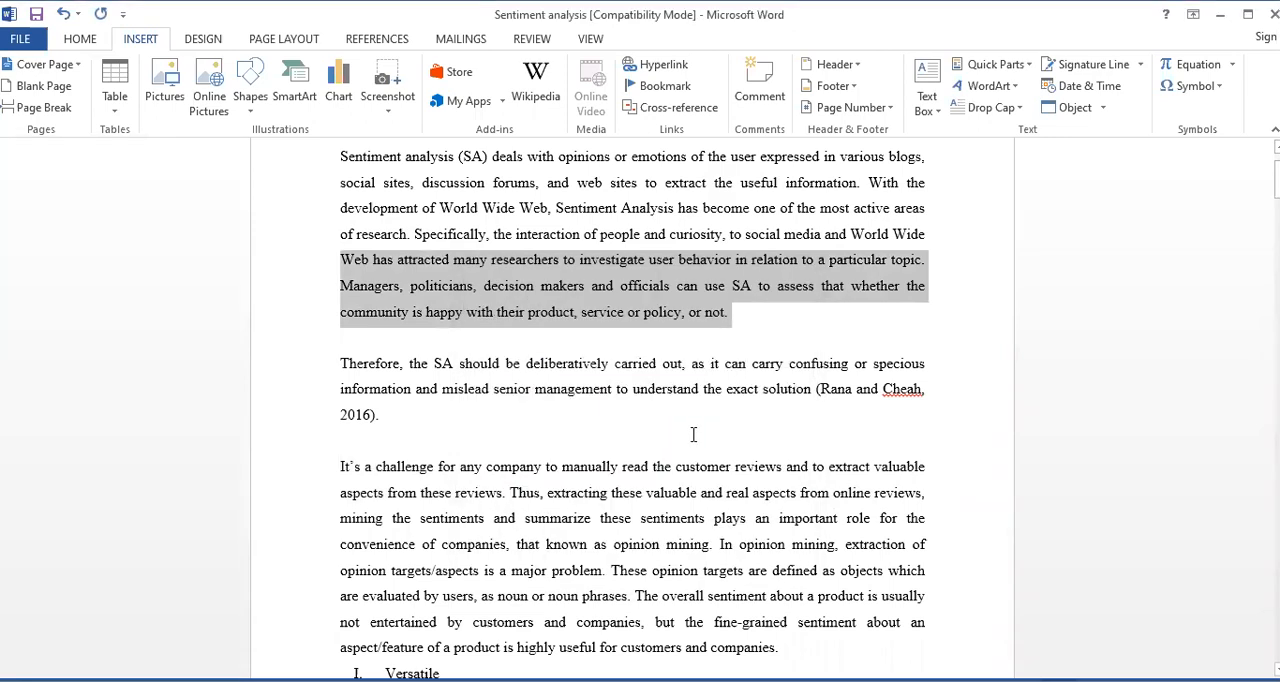